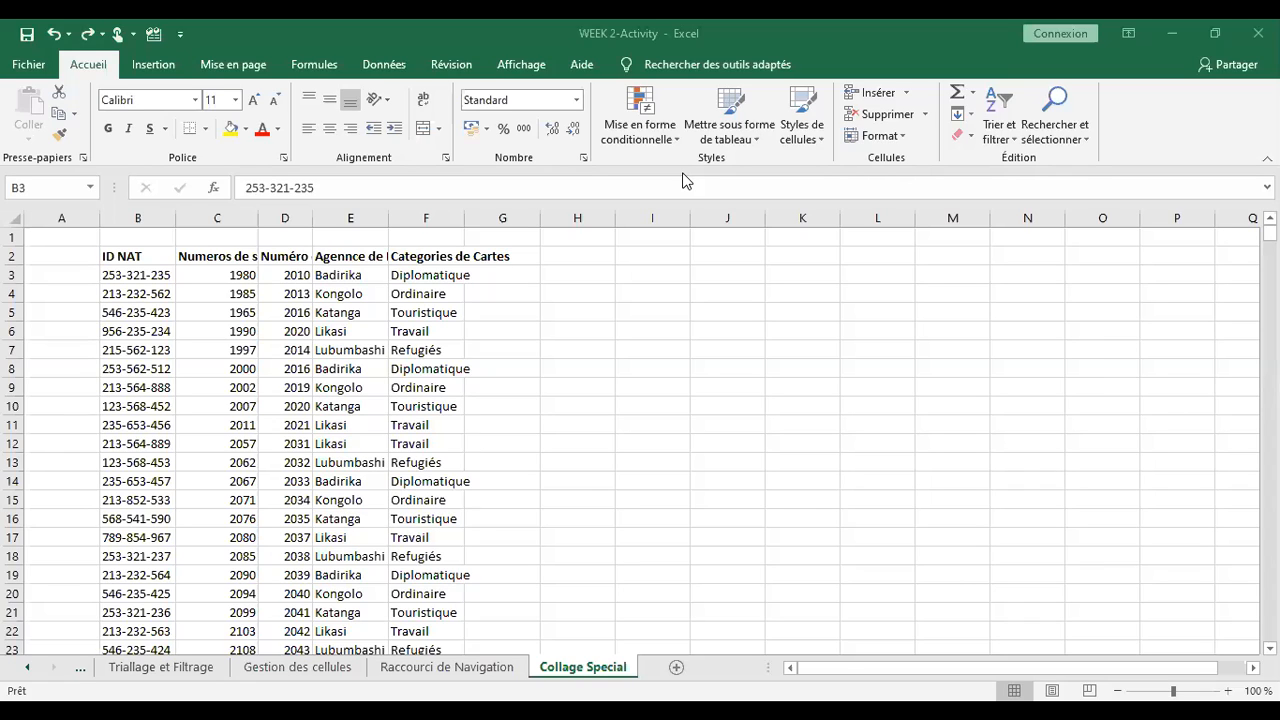
- Clear all table data from row 8 down to the last record in columns B to F
{"action": "left_click", "coordinate": [118, 378]}
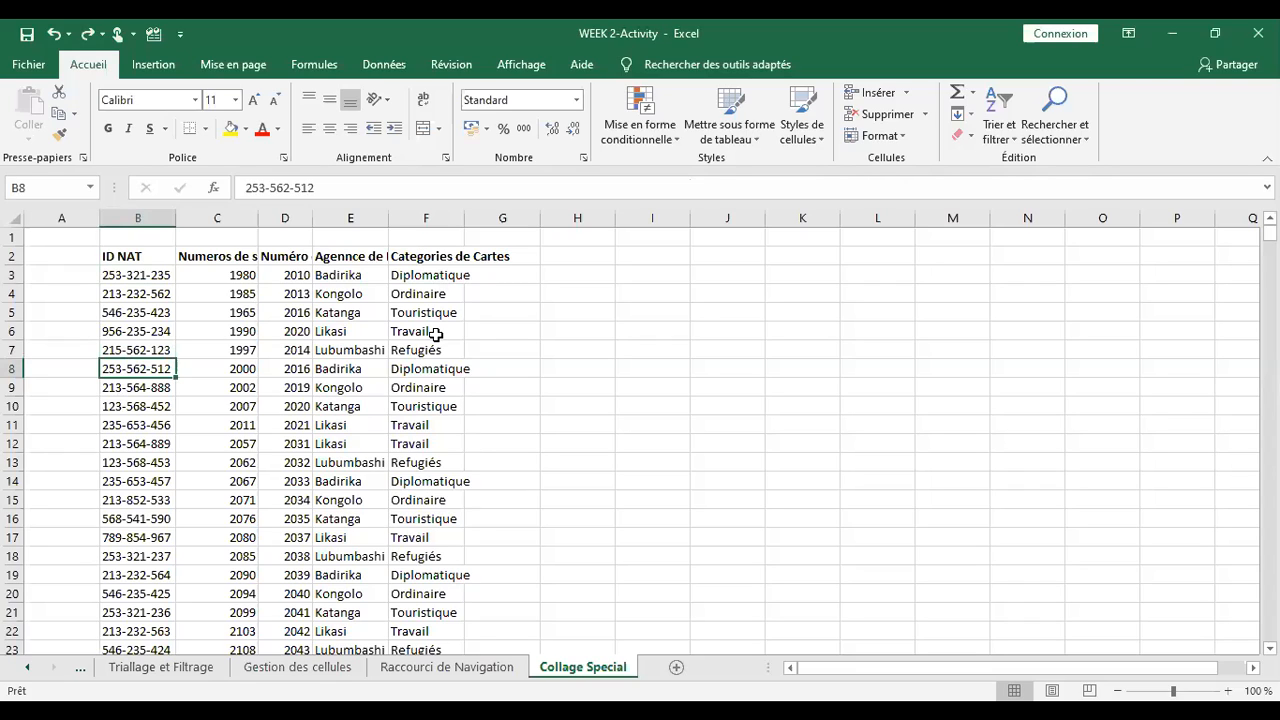
{"action": "key", "text": "ctrl+shift+Right"}
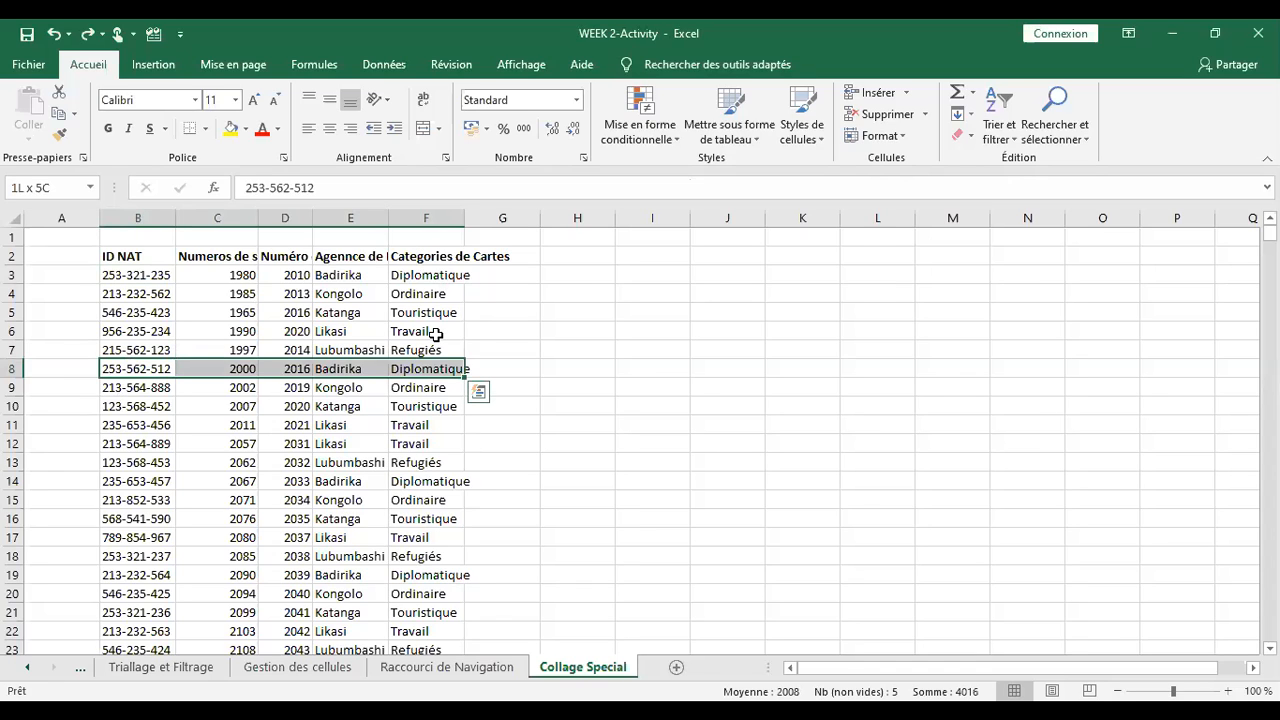
{"action": "key", "text": "ctrl+shift+Down"}
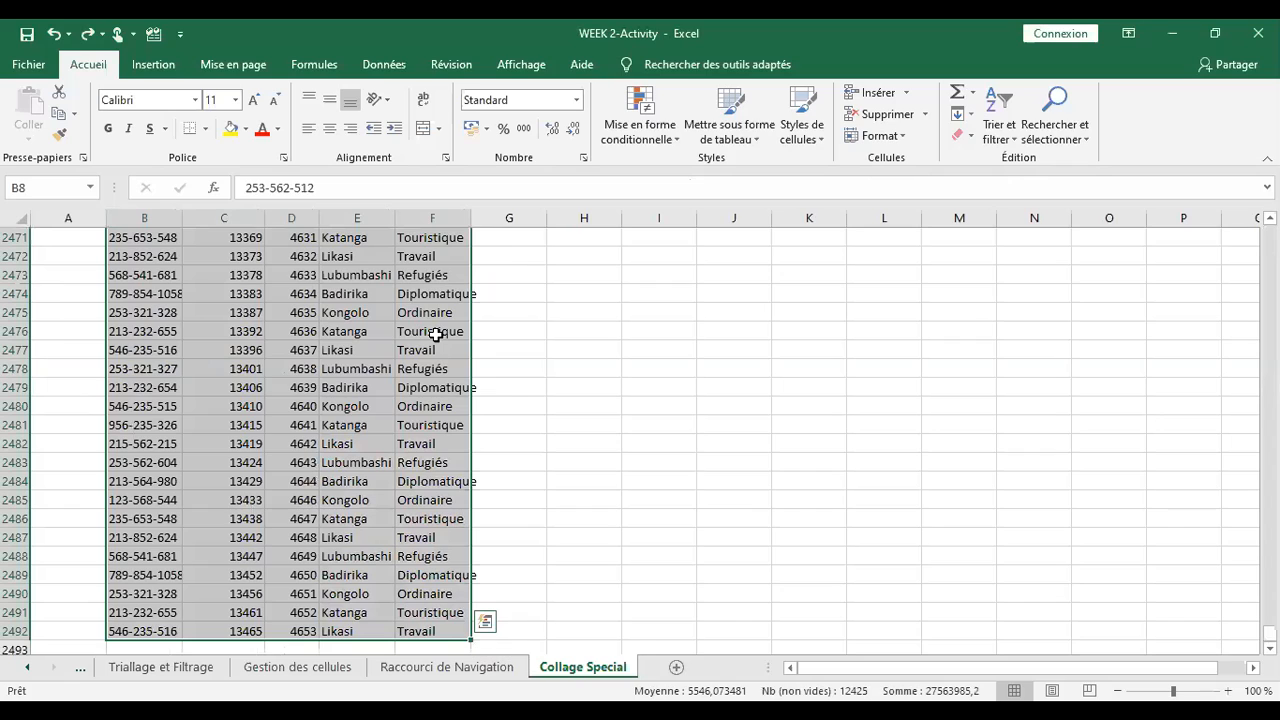
{"action": "key", "text": "Delete"}
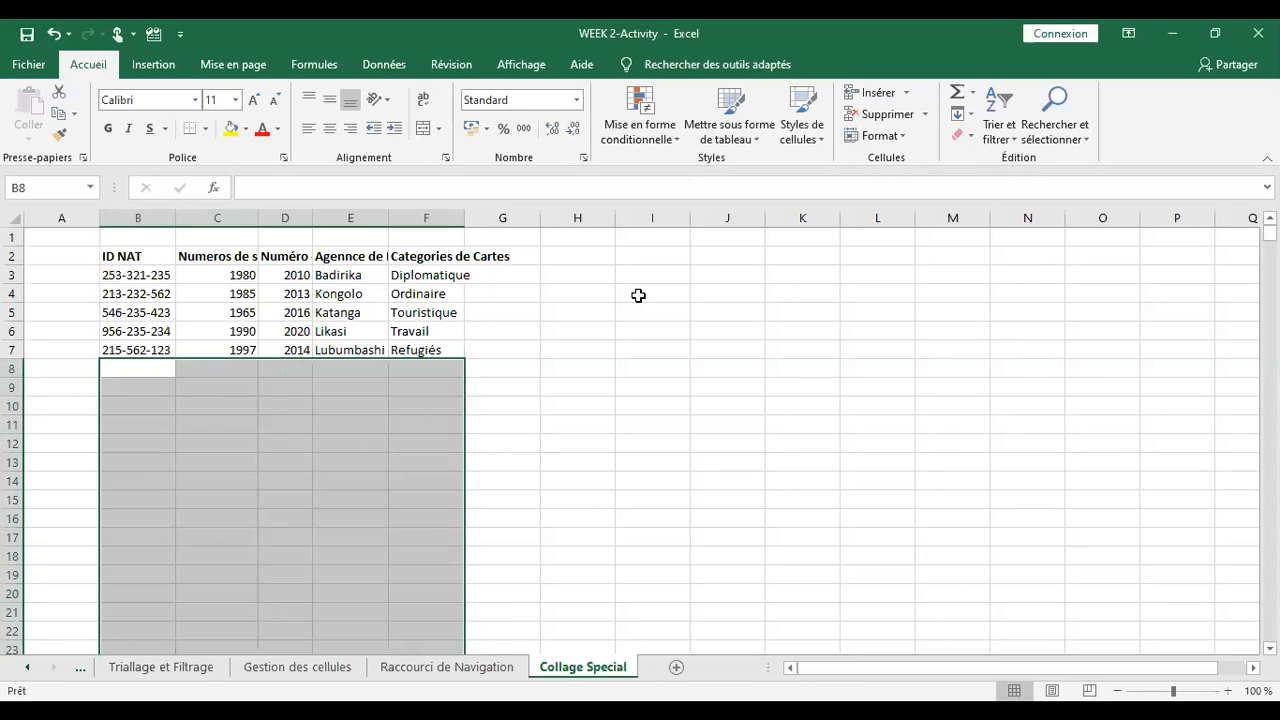
{"action": "left_click", "coordinate": [518, 381]}
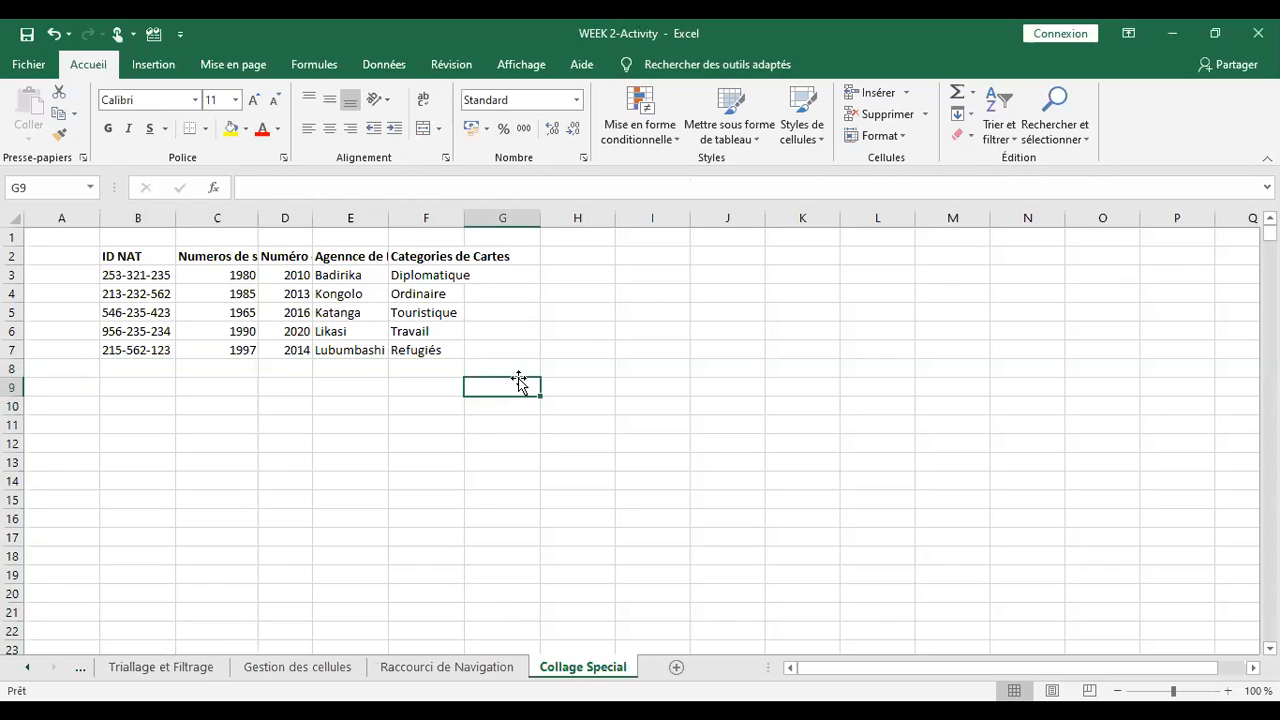
{"action": "double_click", "coordinate": [254, 222]}
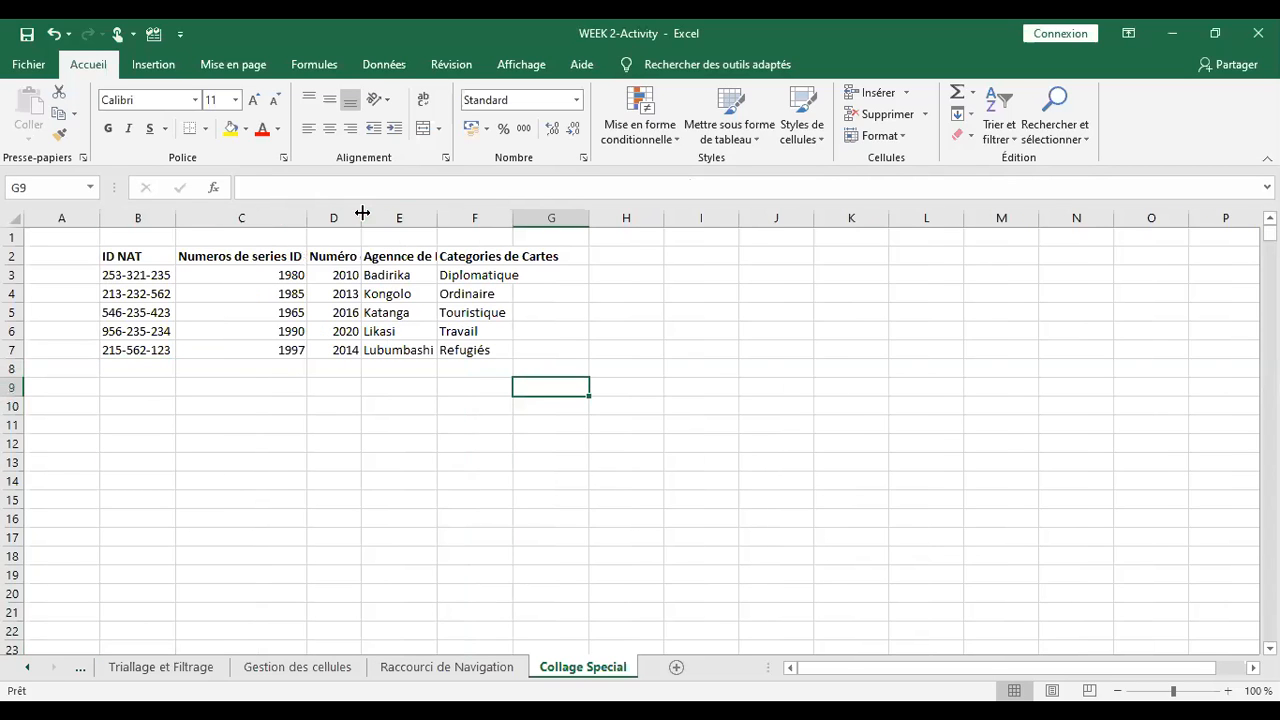
{"action": "double_click", "coordinate": [360, 211]}
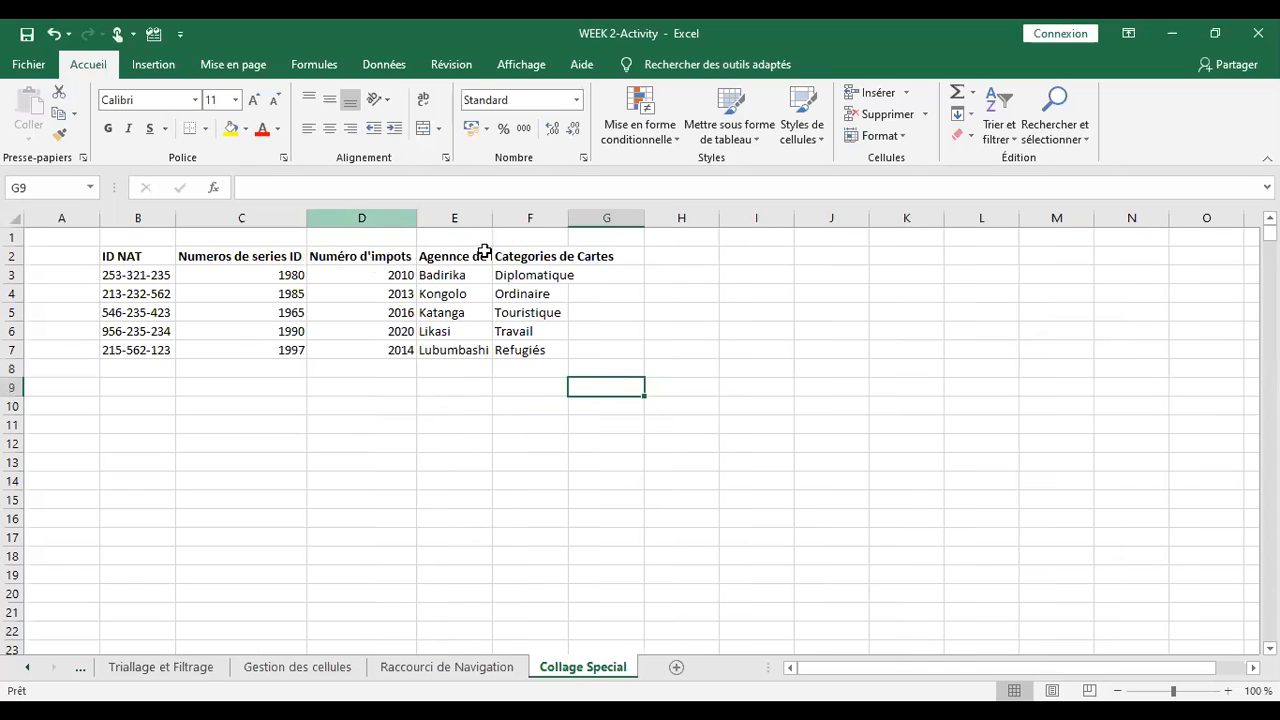
{"action": "left_click", "coordinate": [54, 34]}
{"action": "left_click", "coordinate": [54, 34]}
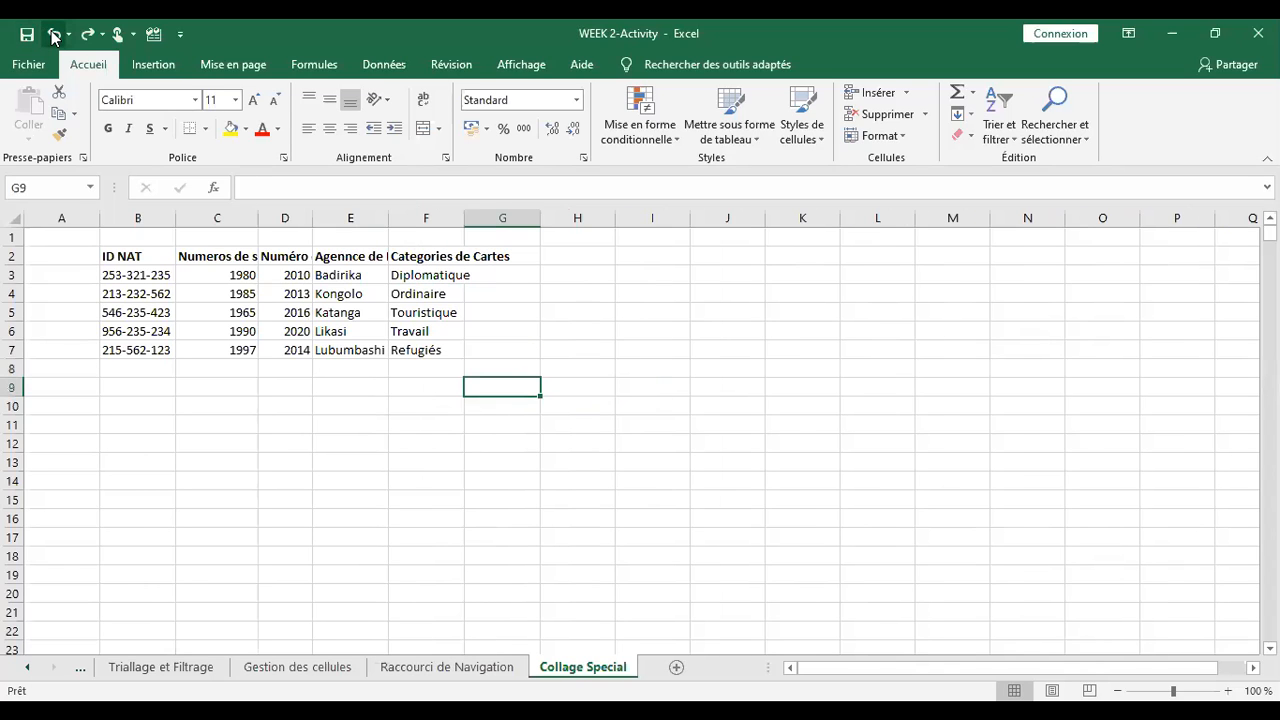
- Apply the € Français (France) accounting format to the numbers in C3:C7 and D3:D7
{"action": "left_click", "coordinate": [198, 386]}
{"action": "left_click_drag", "start_coordinate": [224, 277], "coordinate": [230, 345]}
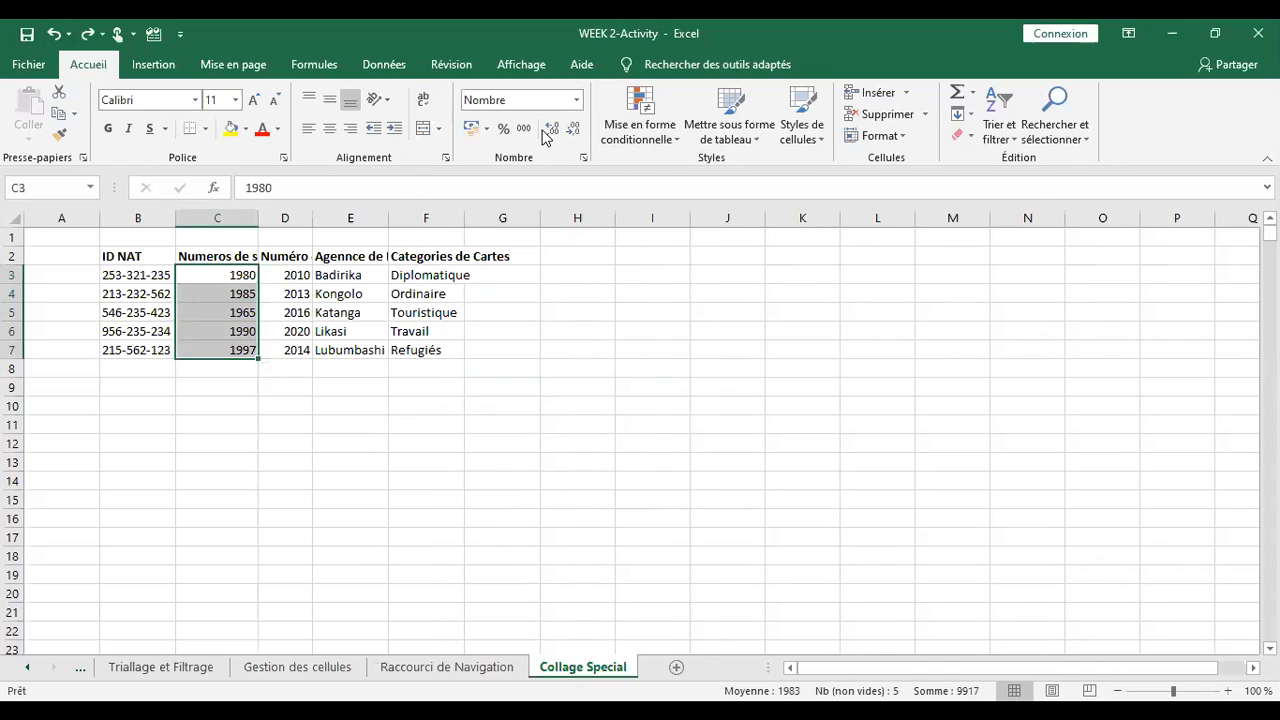
{"action": "left_click", "coordinate": [487, 132]}
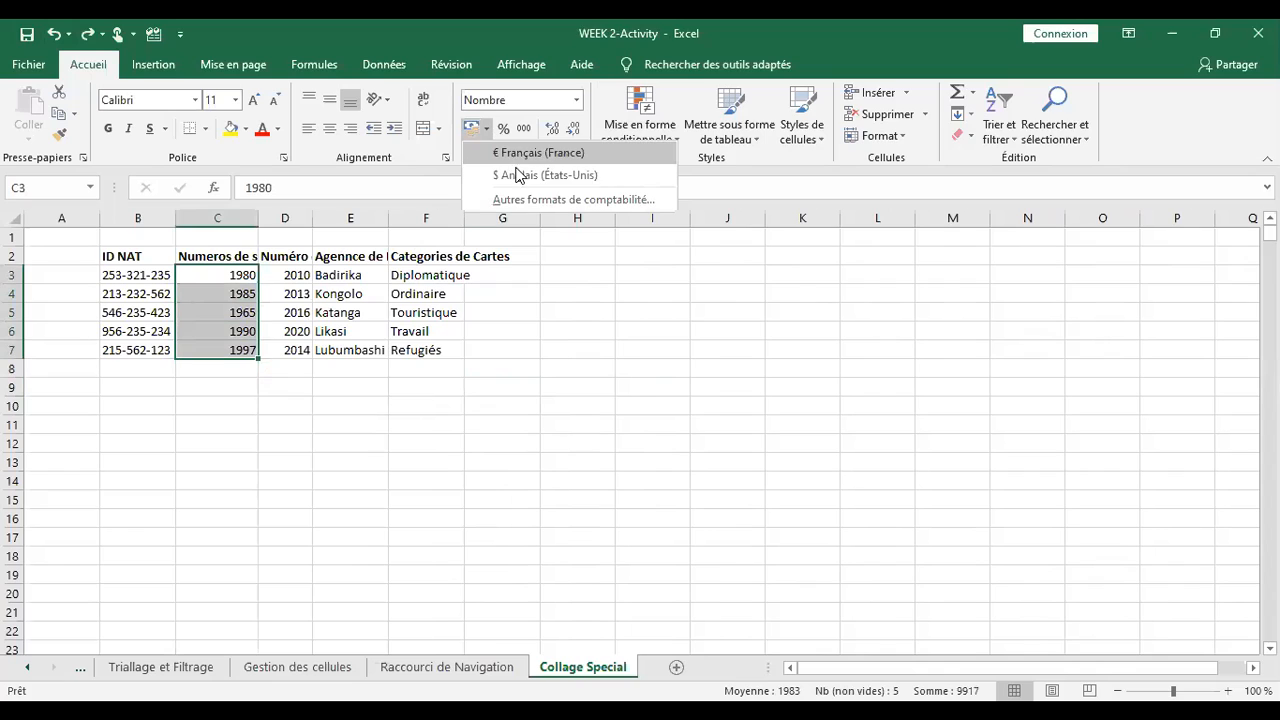
{"action": "left_click", "coordinate": [538, 153]}
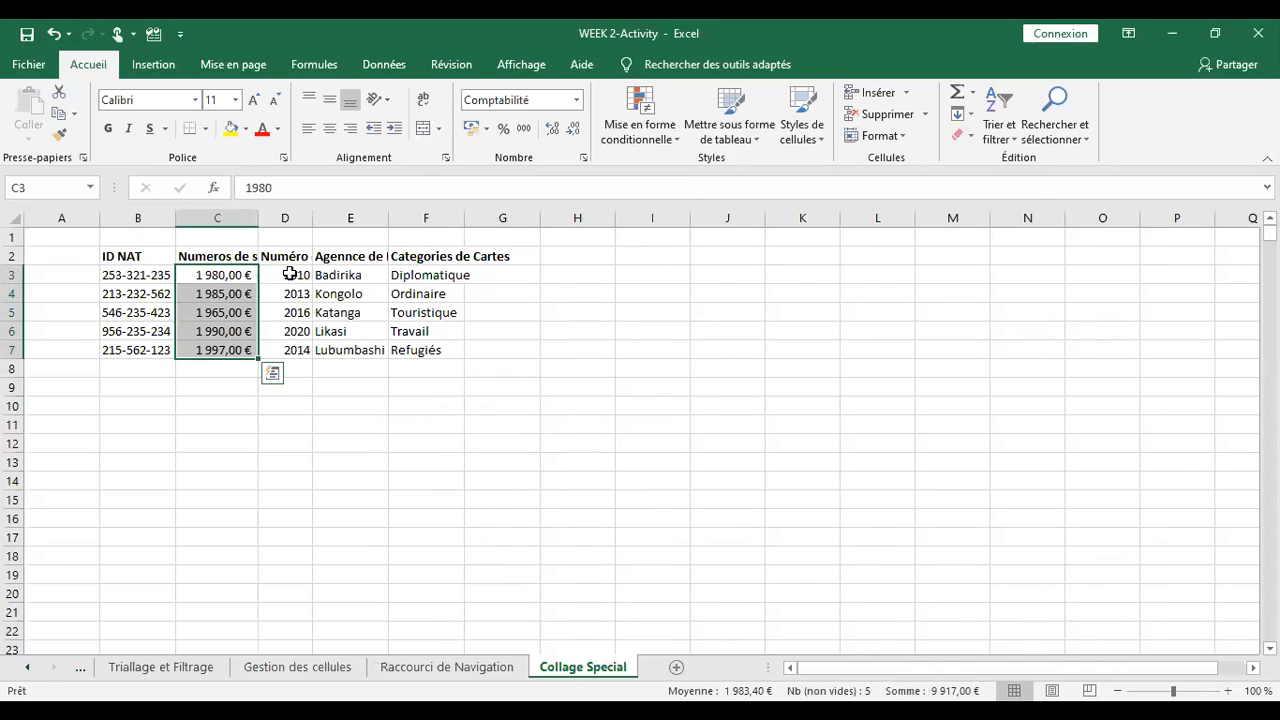
{"action": "left_click_drag", "start_coordinate": [289, 274], "coordinate": [297, 297]}
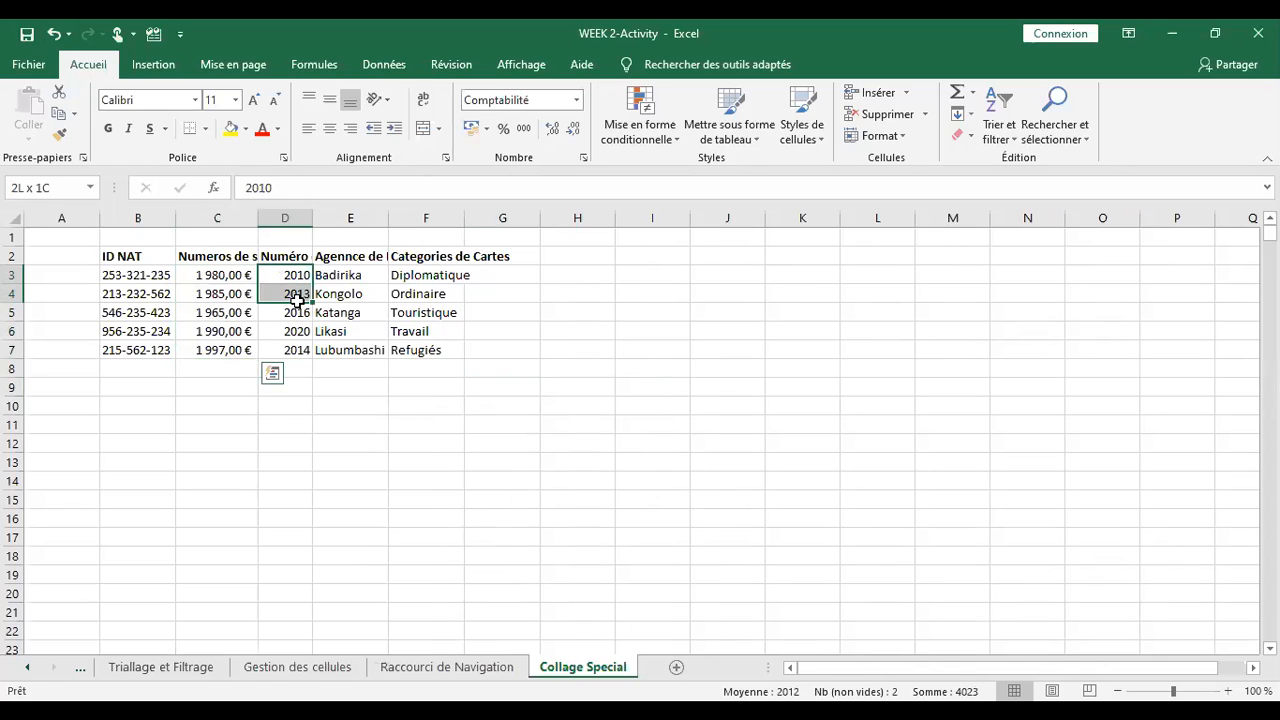
{"action": "left_click_drag", "start_coordinate": [297, 299], "coordinate": [301, 350]}
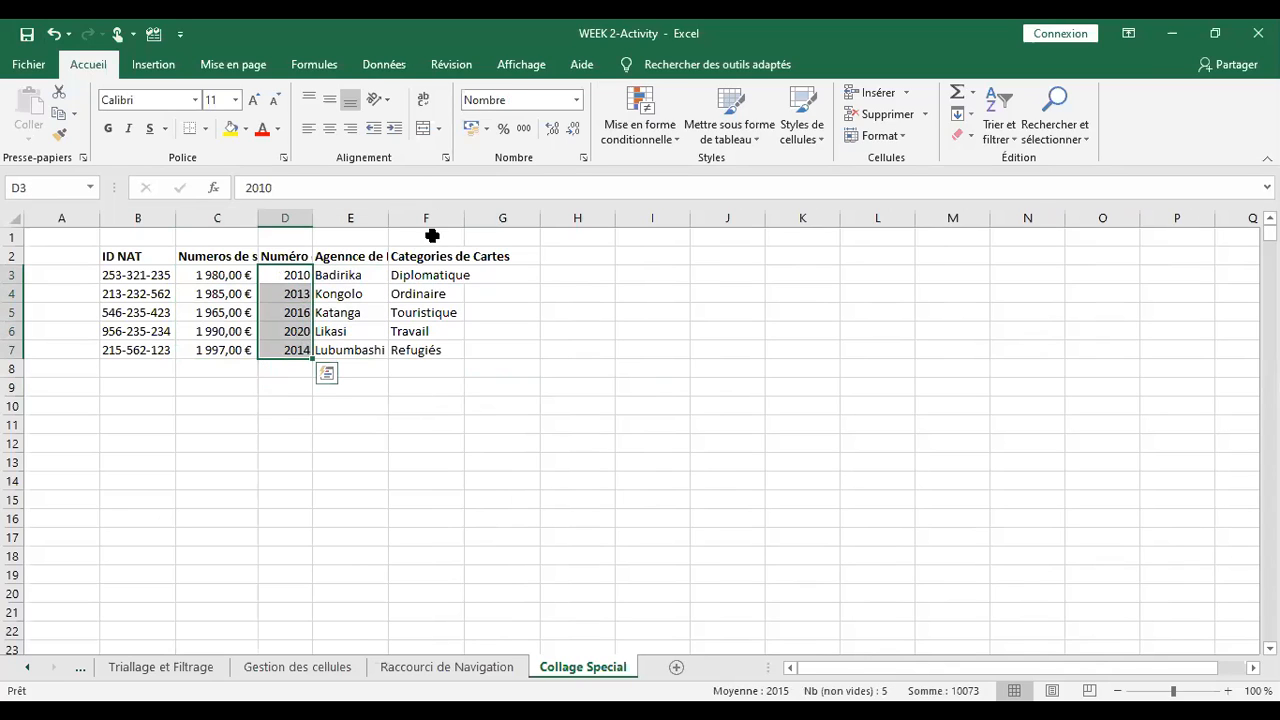
{"action": "left_click", "coordinate": [488, 131]}
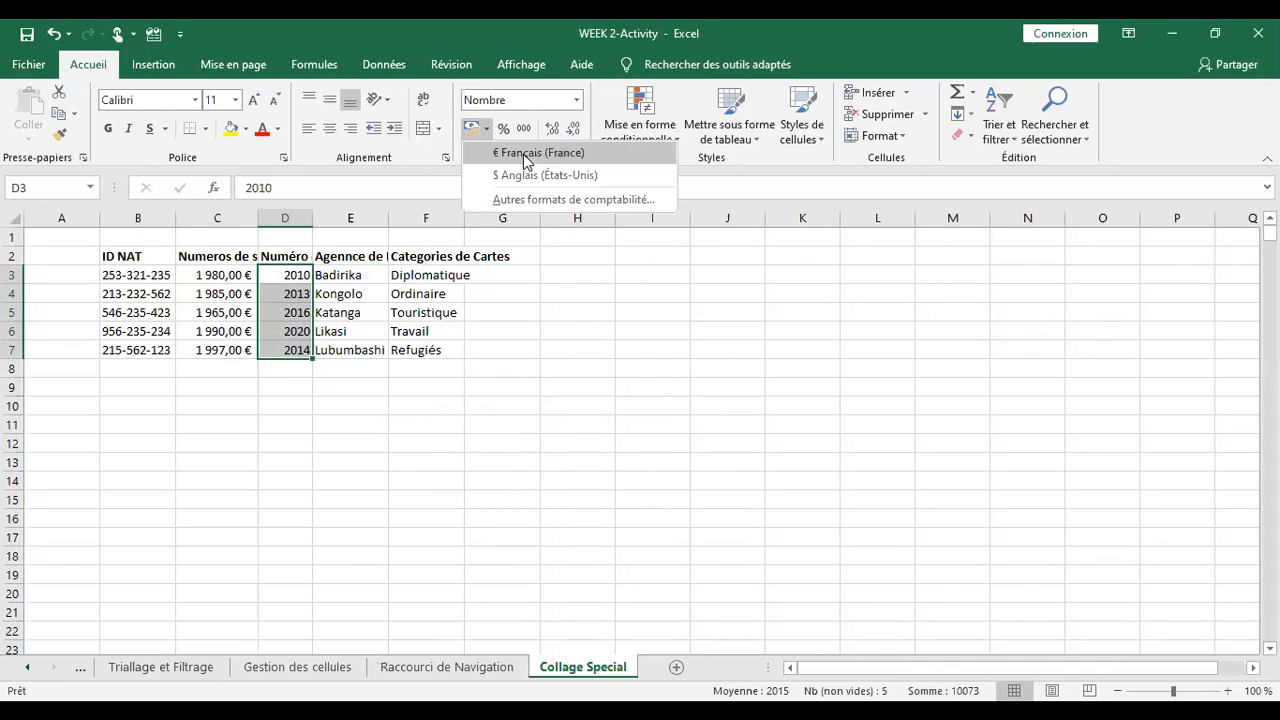
{"action": "left_click", "coordinate": [524, 155]}
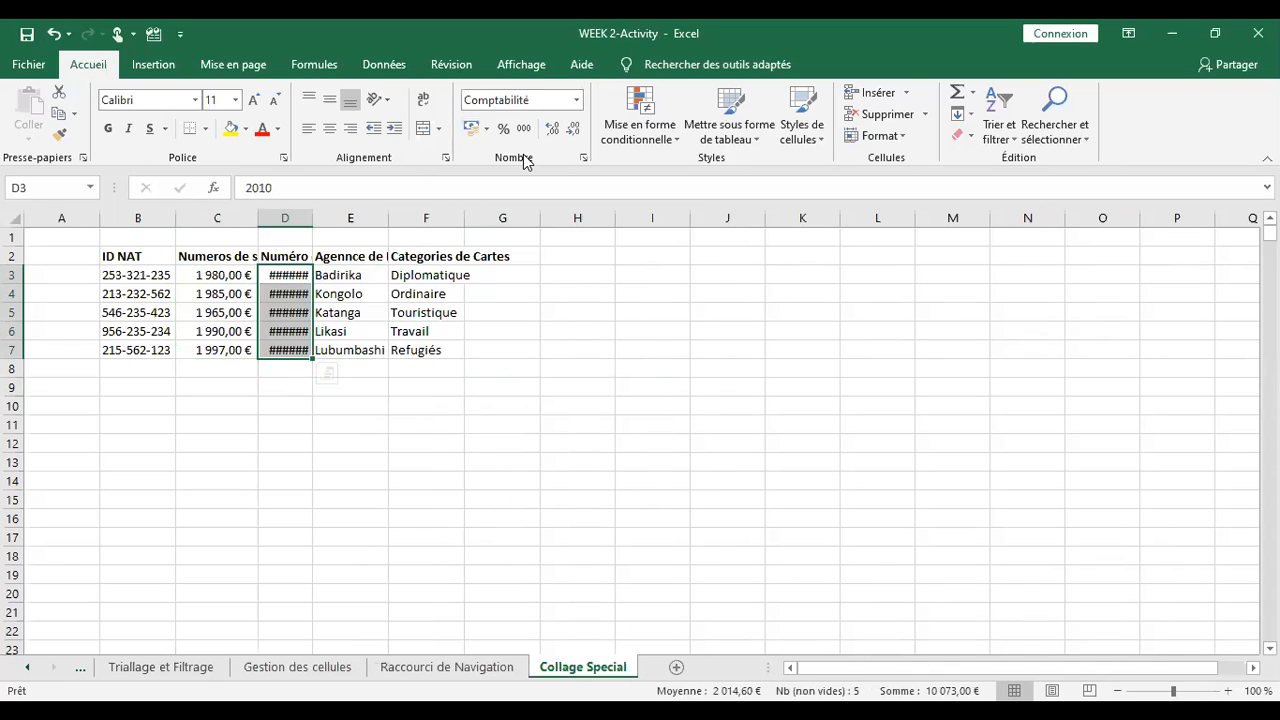
- Enter the label "Somme" in cell B9 below the table
{"action": "left_click", "coordinate": [199, 398]}
{"action": "left_click", "coordinate": [197, 388]}
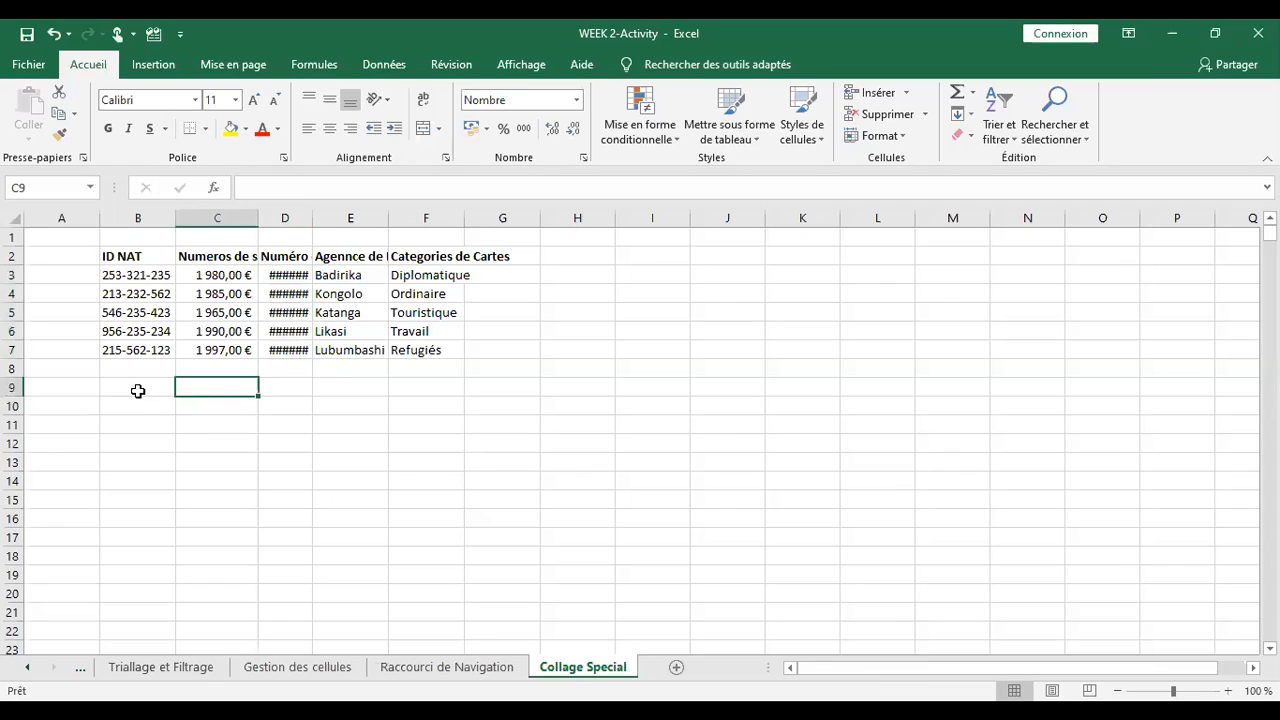
{"action": "left_click", "coordinate": [138, 391]}
{"action": "type", "text": "Solme"}
{"action": "key", "text": "BackSpace"}
{"action": "key", "text": "BackSpace"}
{"action": "key", "text": "BackSpace"}
{"action": "type", "text": "mme"}
{"action": "key", "text": "Tab"}
- Enter =SOMME(C3:C7) in cell C9 and extend the formula to D9
{"action": "type", "text": "="}
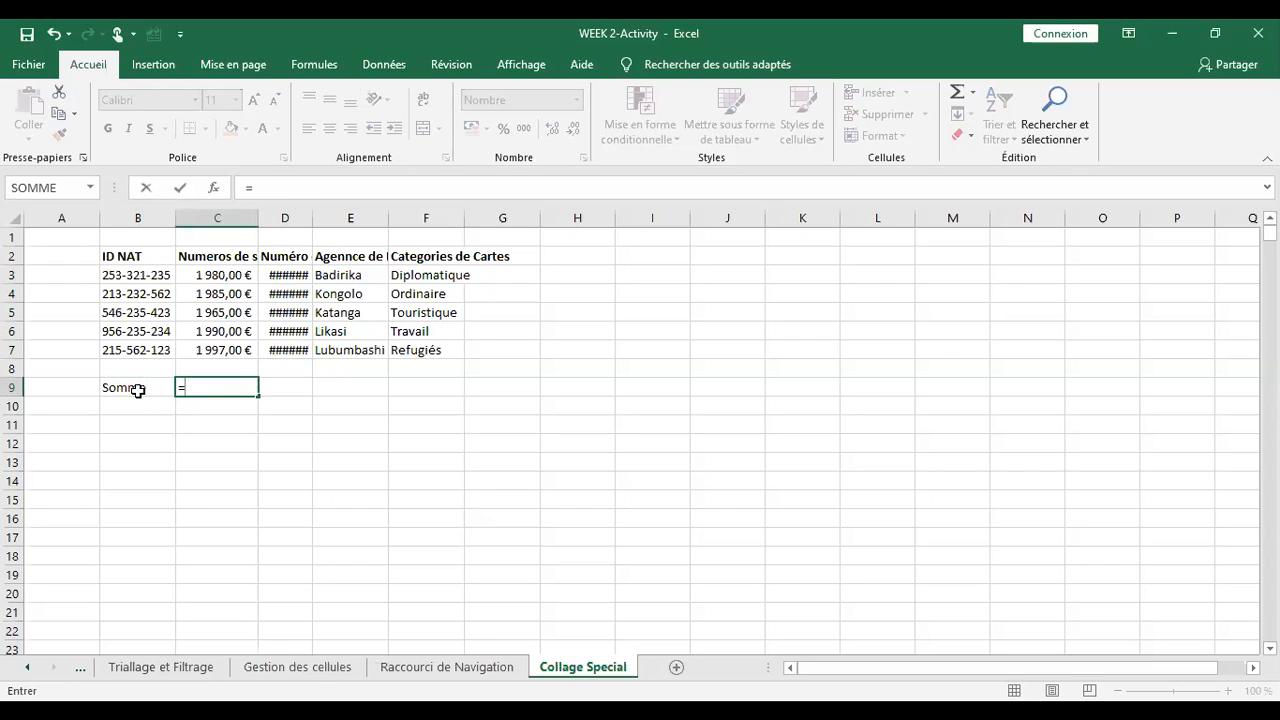
{"action": "type", "text": "somme"}
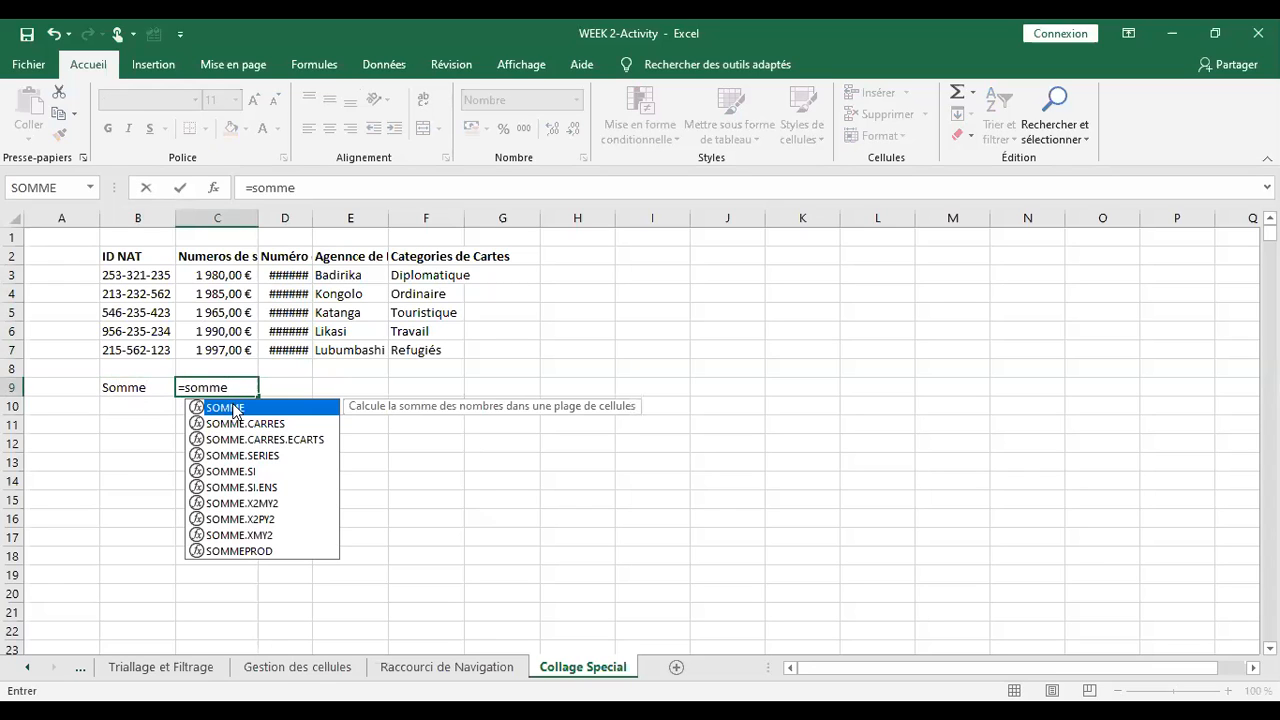
{"action": "double_click", "coordinate": [236, 410]}
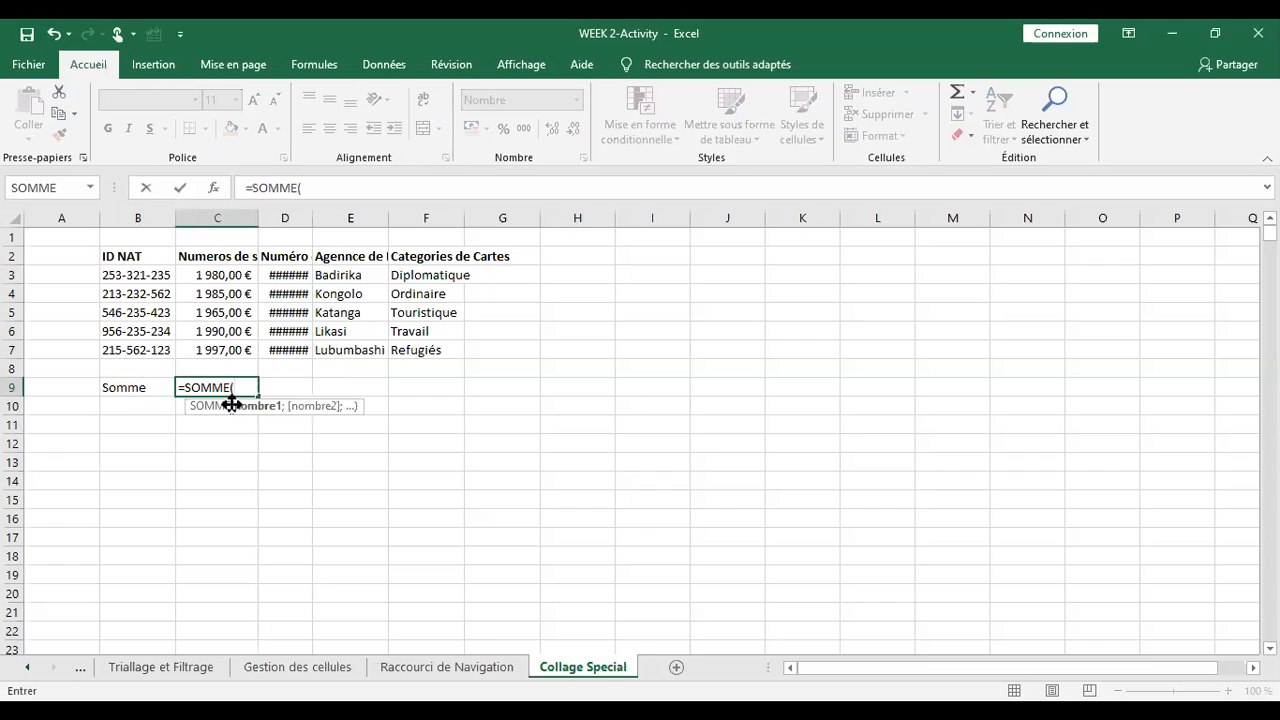
{"action": "left_click", "coordinate": [211, 278]}
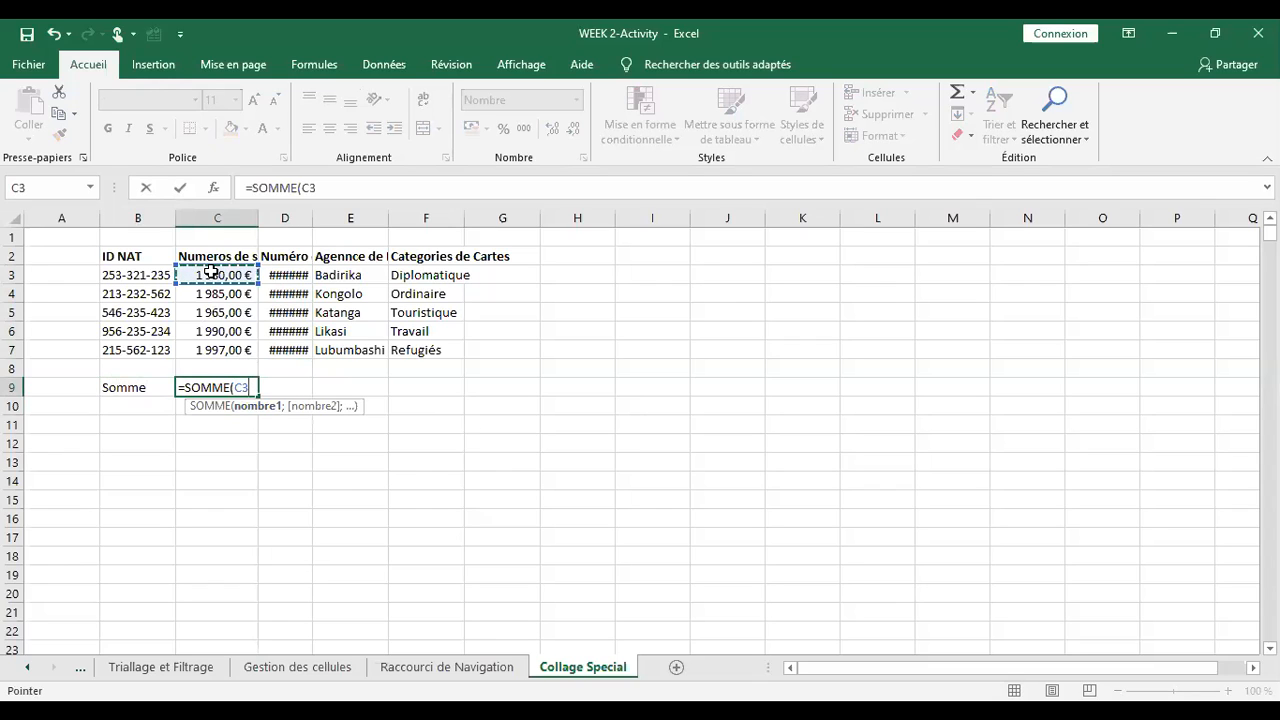
{"action": "key", "text": "ctrl+shift+Down"}
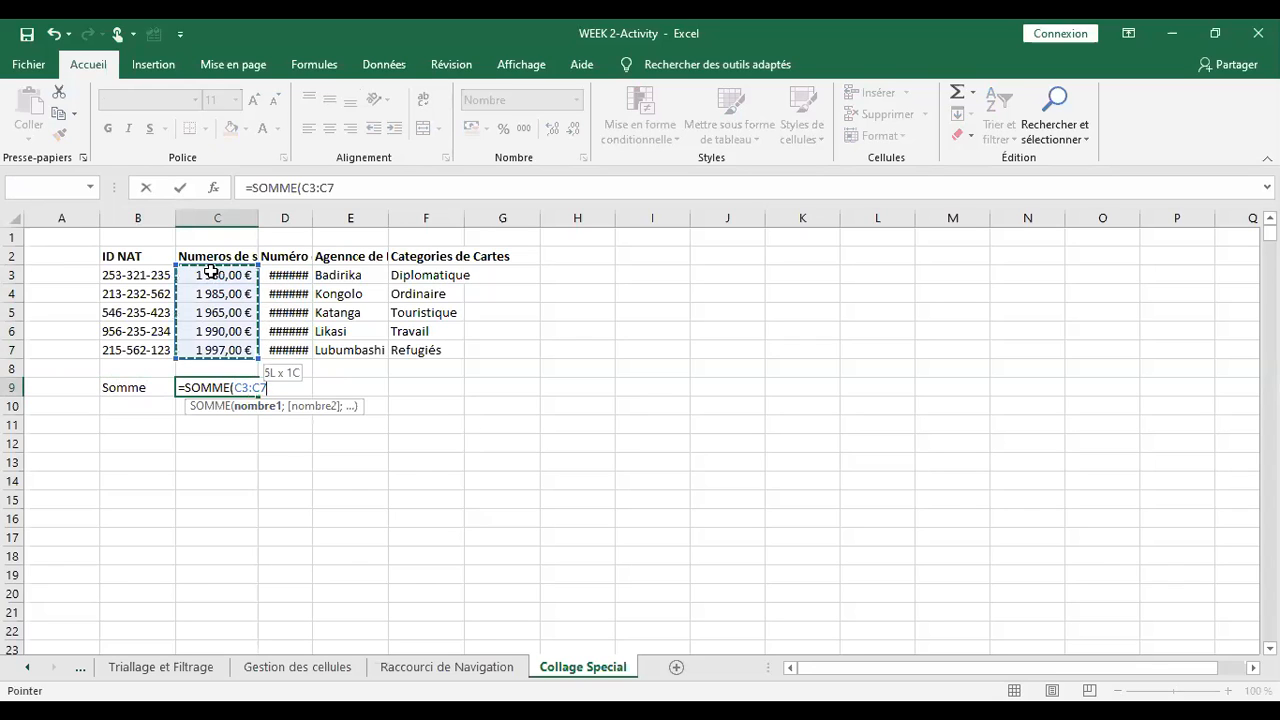
{"action": "type", "text": ")"}
{"action": "key", "text": "Return"}
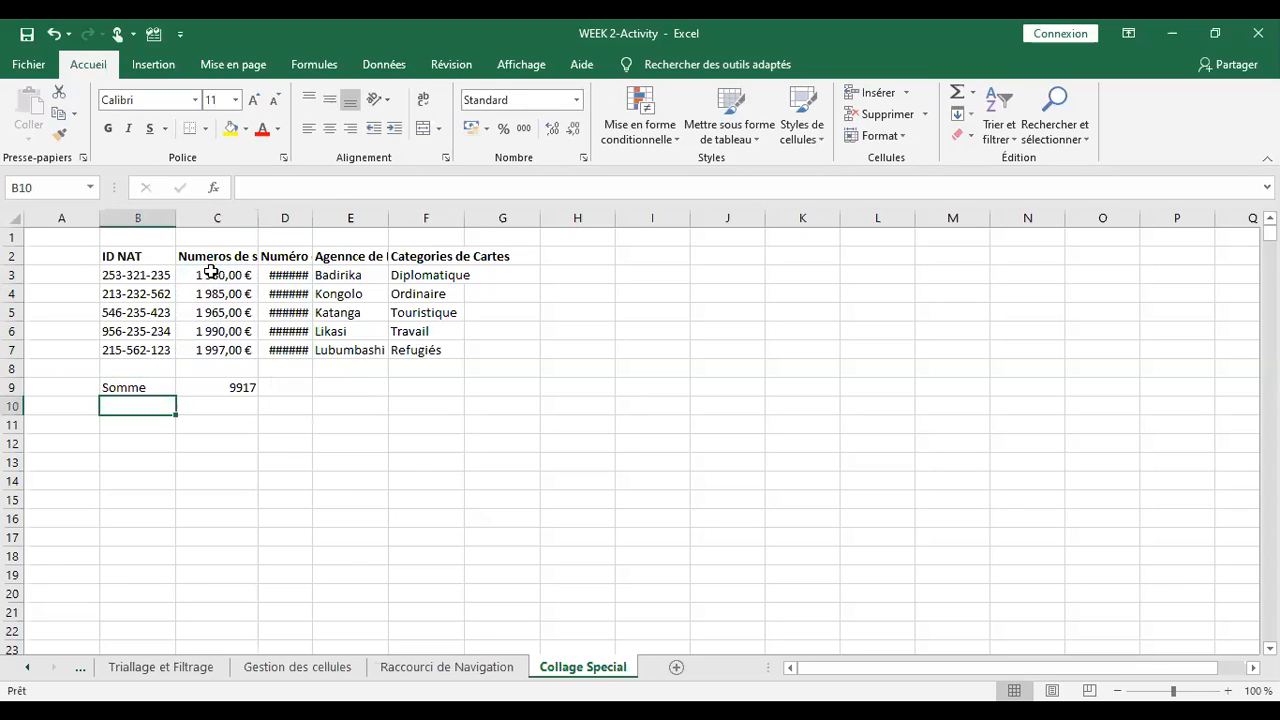
{"action": "left_click", "coordinate": [200, 387]}
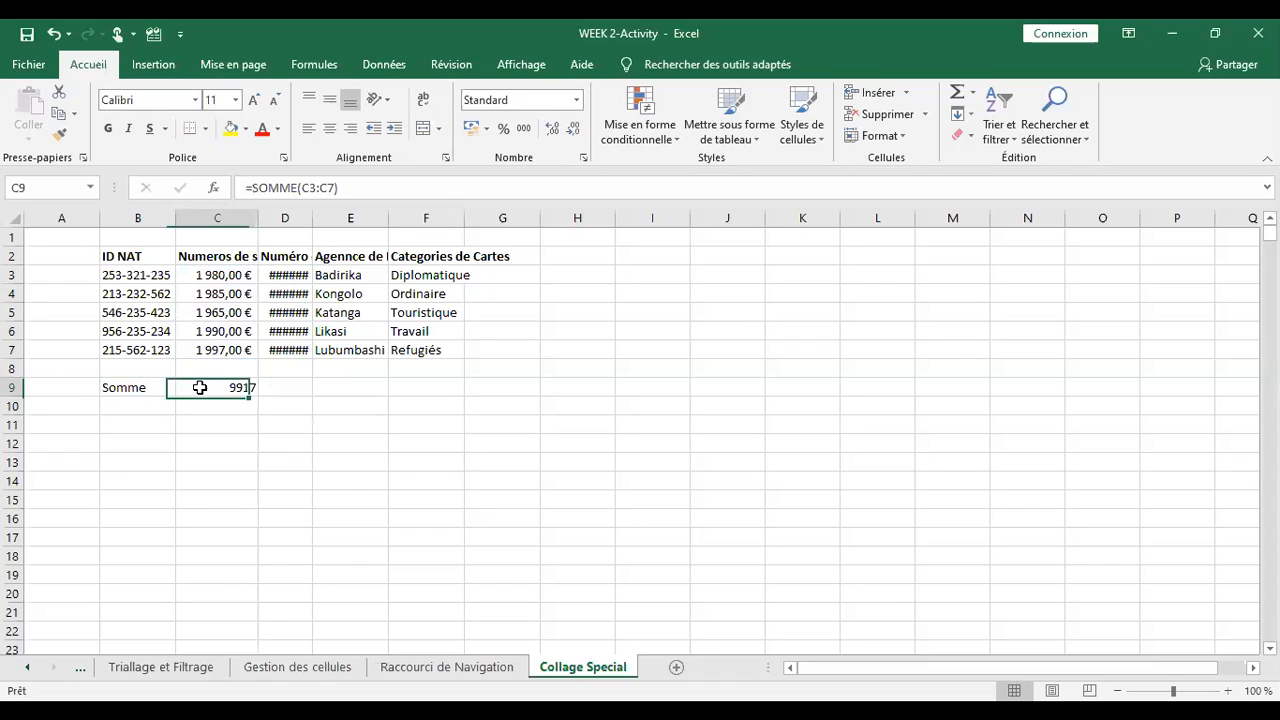
{"action": "left_click_drag", "start_coordinate": [260, 395], "coordinate": [289, 400]}
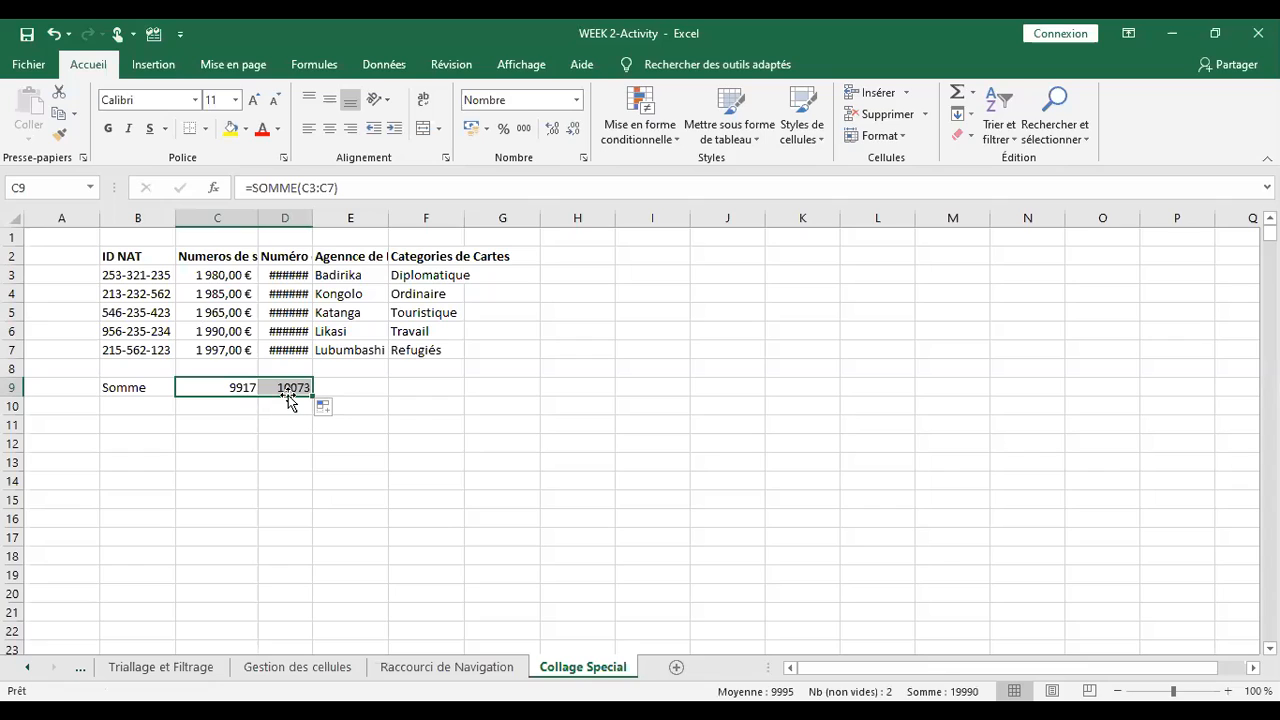
- Format the totals in C9:D9 as € Français (France) accounting without decimals, and autofit the width of column D
{"action": "left_click", "coordinate": [486, 131]}
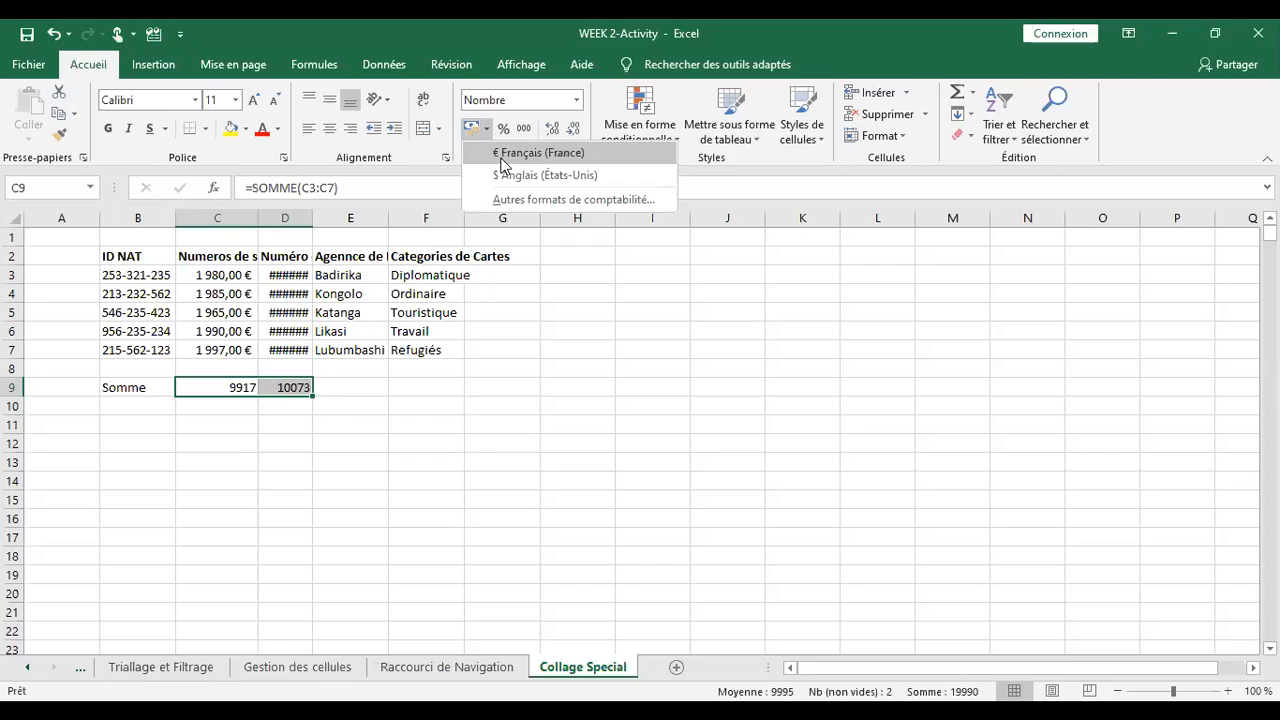
{"action": "left_click", "coordinate": [503, 163]}
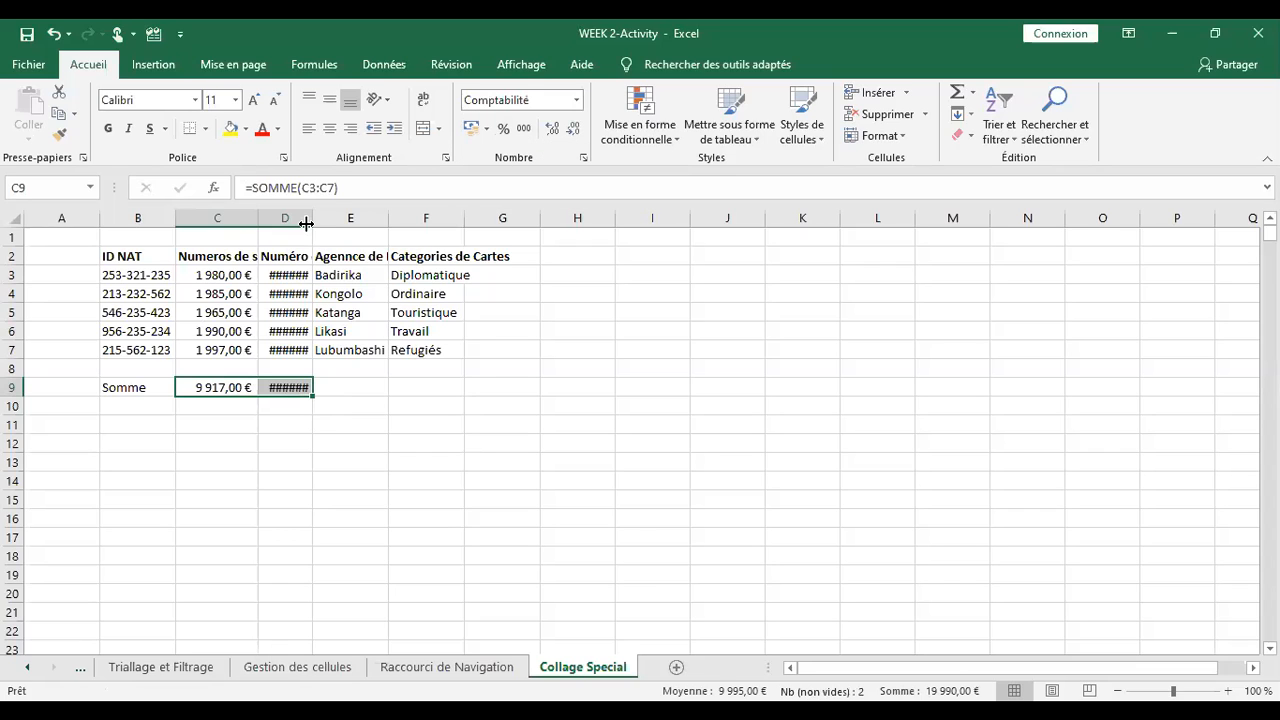
{"action": "double_click", "coordinate": [312, 219]}
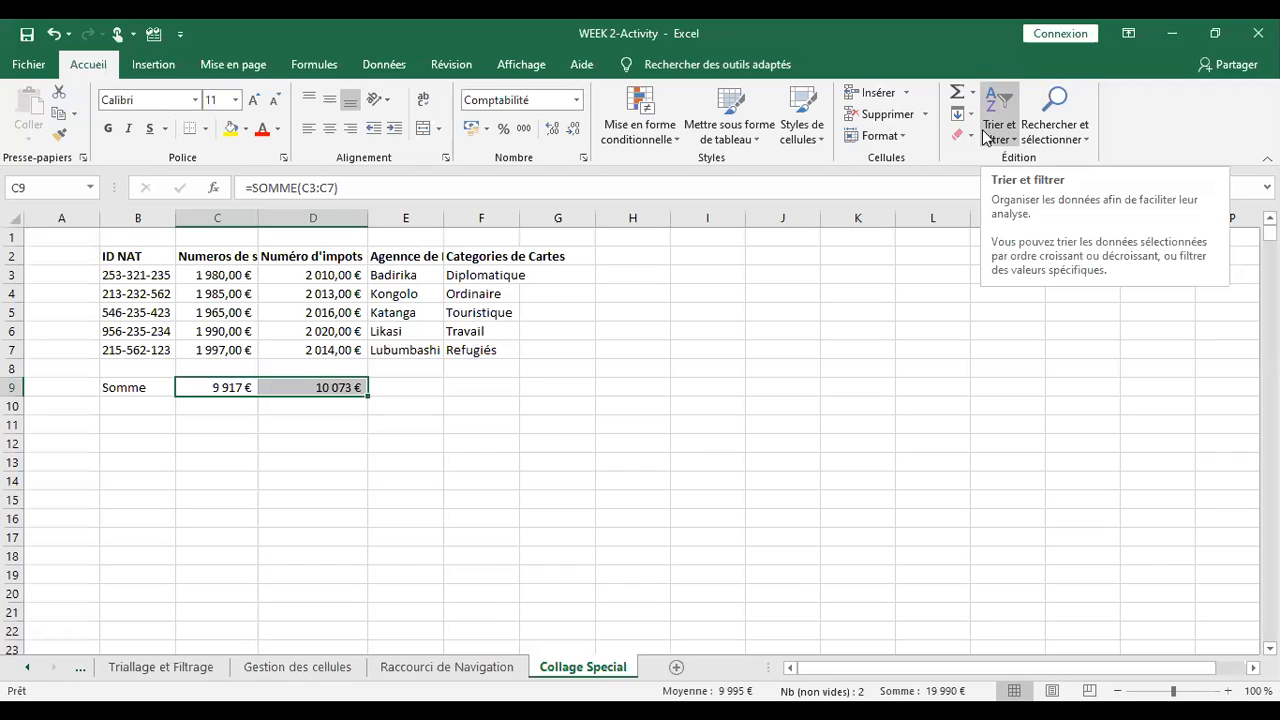
{"action": "left_click", "coordinate": [107, 255]}
{"action": "left_click_drag", "start_coordinate": [145, 308], "coordinate": [426, 348]}
{"action": "left_click", "coordinate": [572, 404]}
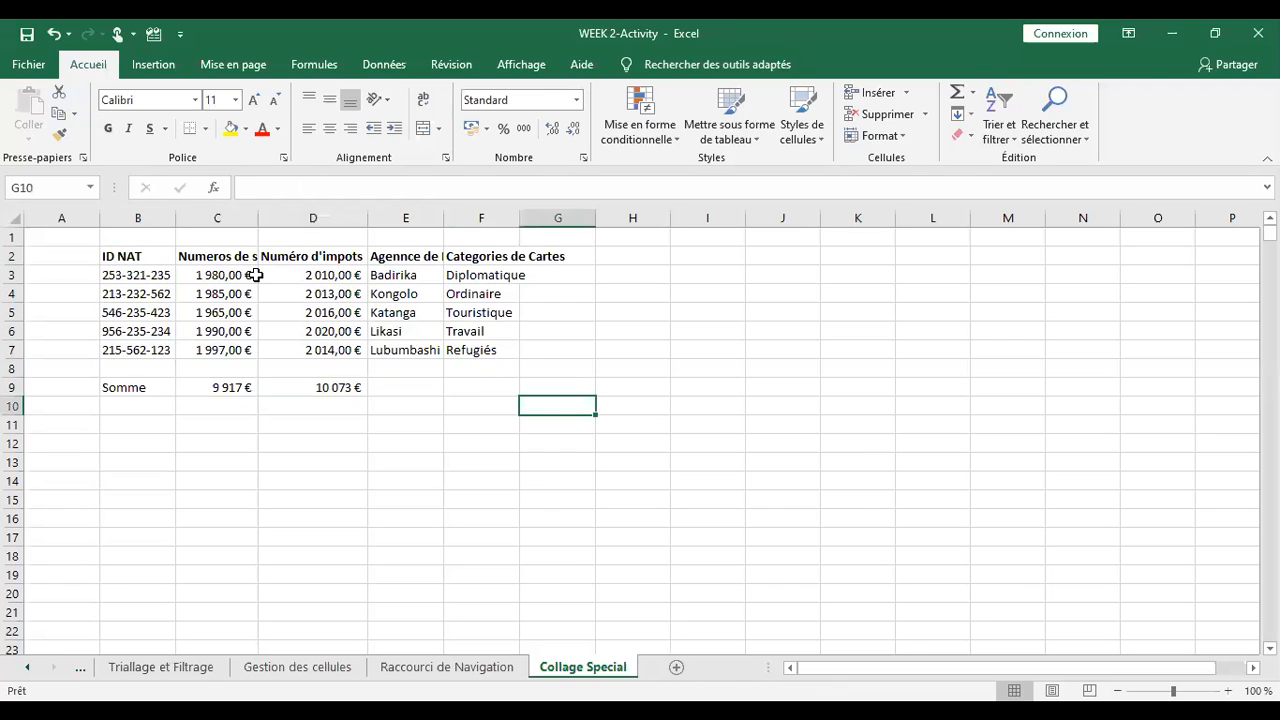
- Copy the whole table with its totals row, B2:F9, and paste it starting at cell H2
{"action": "left_click", "coordinate": [136, 251]}
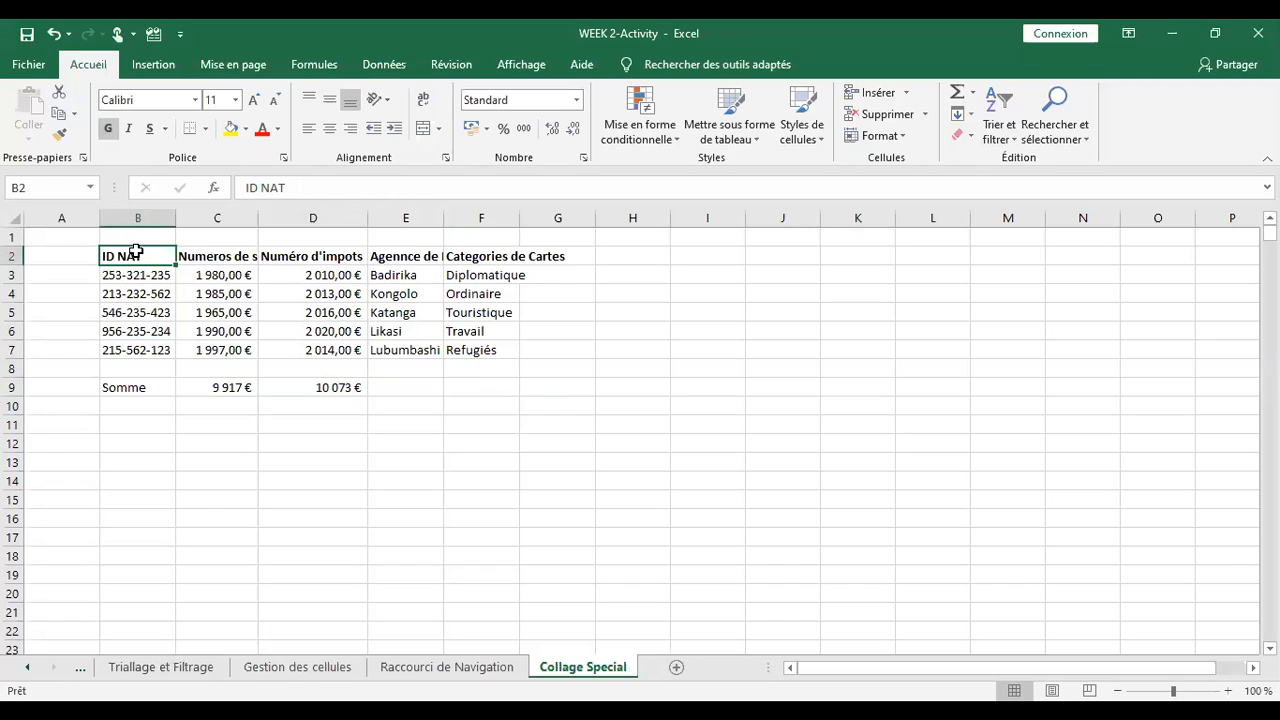
{"action": "key", "text": "ctrl+shift+Right"}
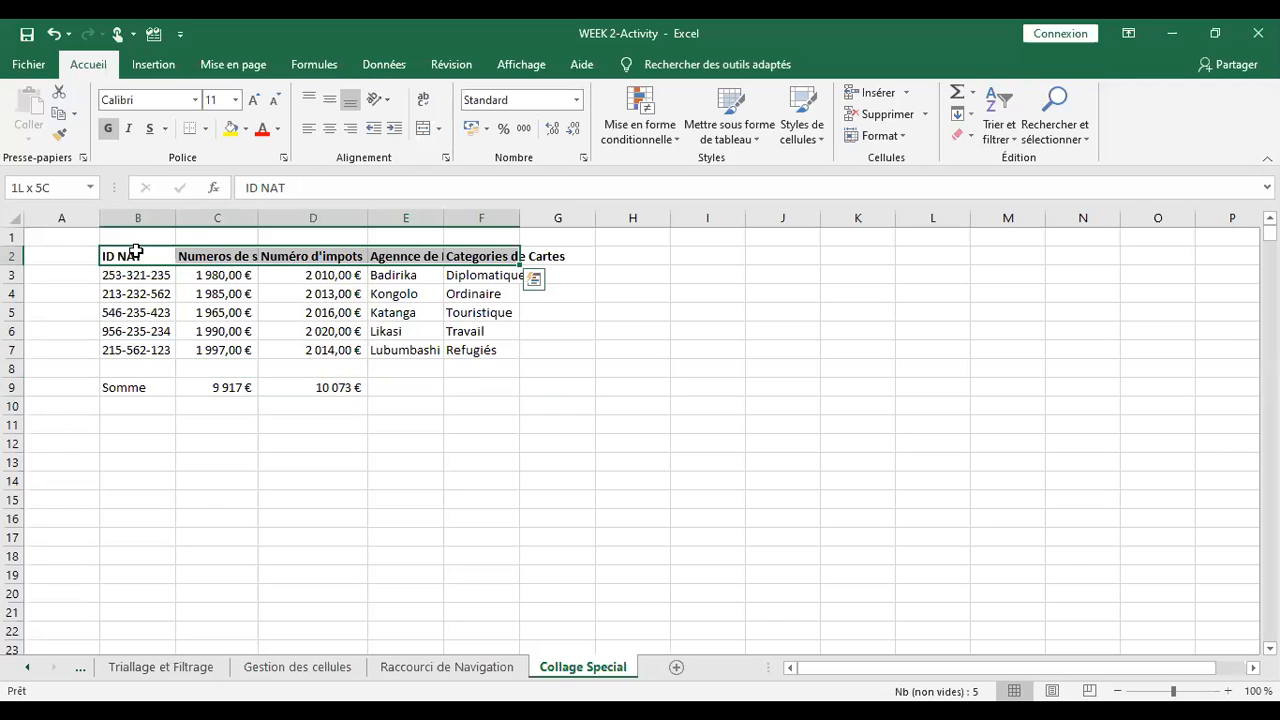
{"action": "key", "text": "ctrl+shift+Down"}
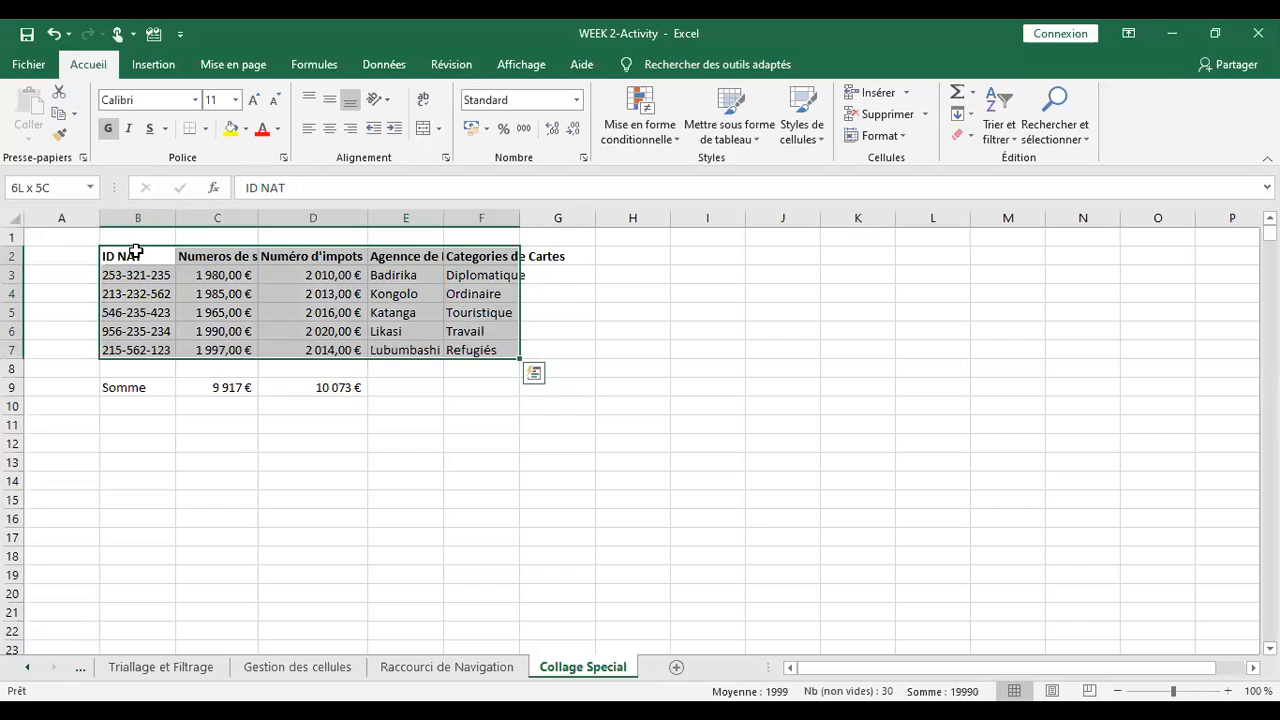
{"action": "key", "text": "ctrl+shift+Down"}
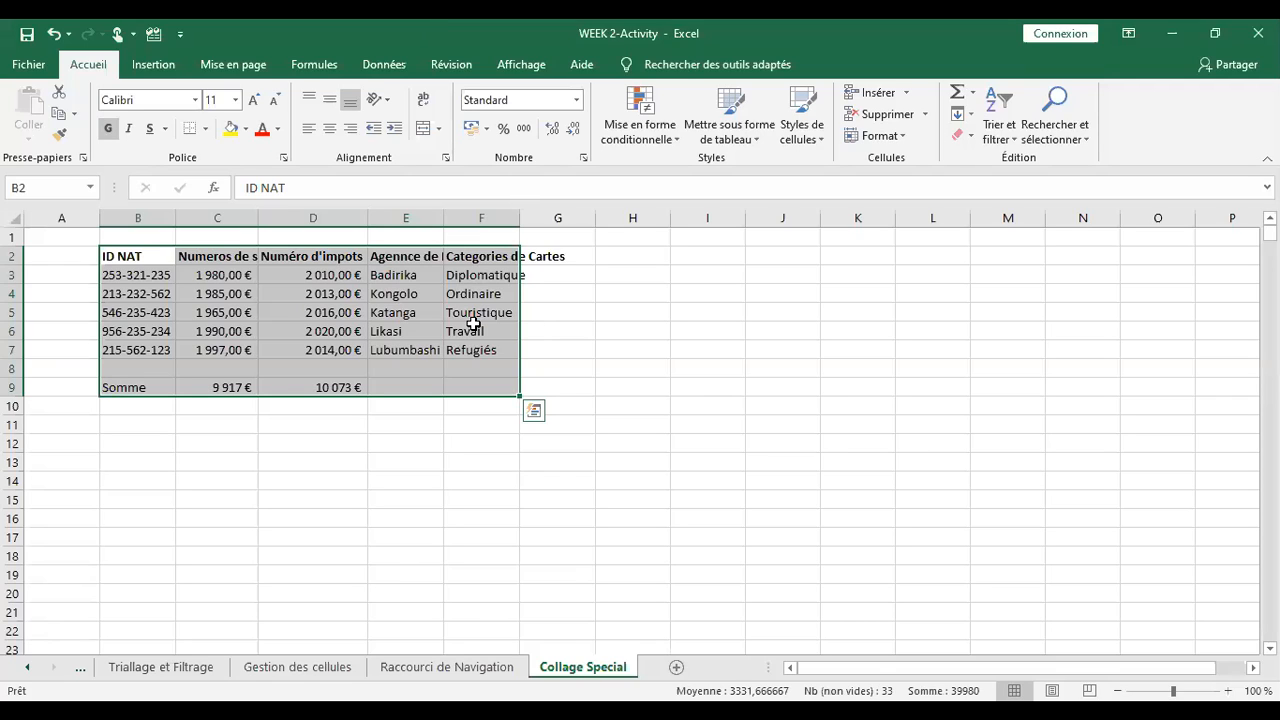
{"action": "key", "text": "ctrl+c"}
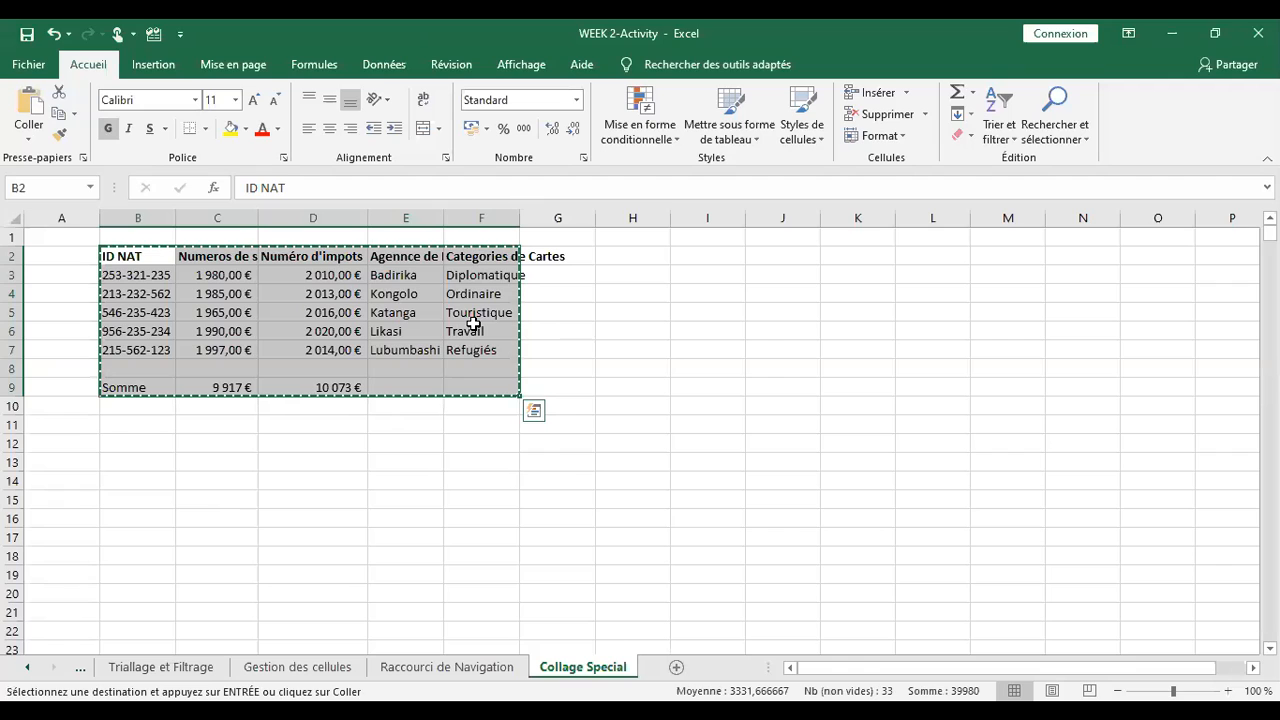
{"action": "left_click", "coordinate": [634, 258]}
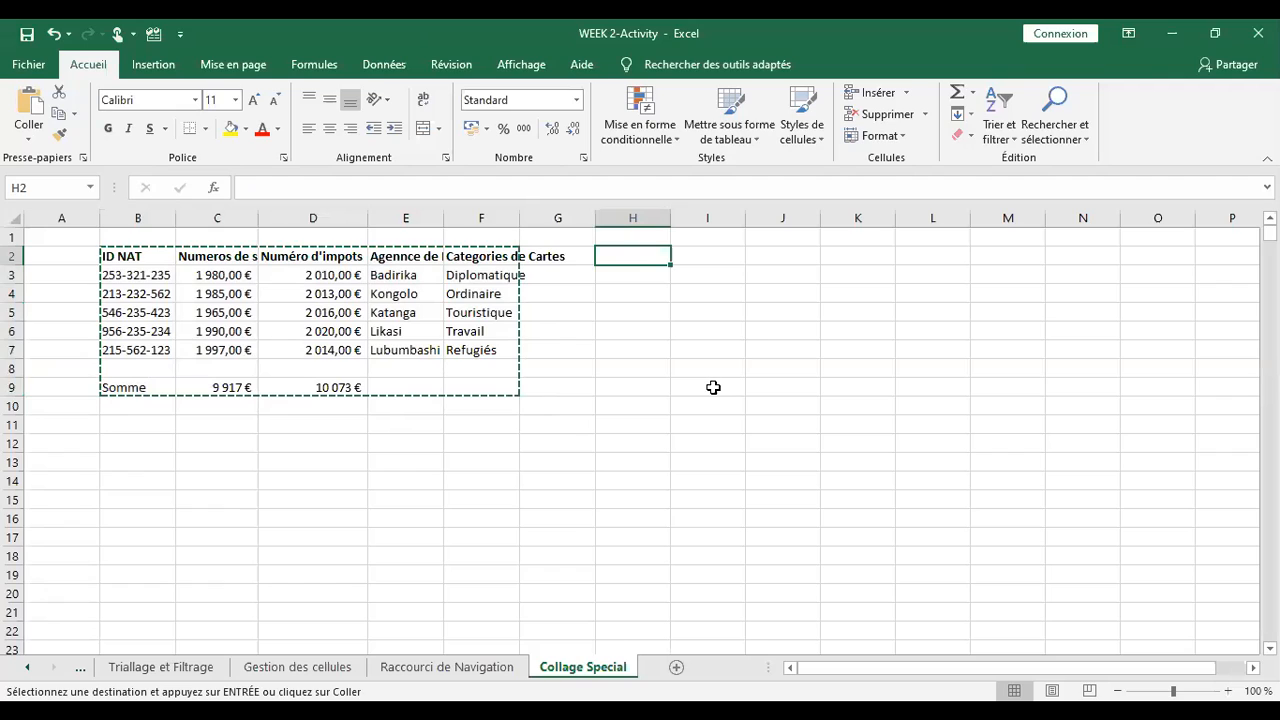
{"action": "key", "text": "ctrl+v"}
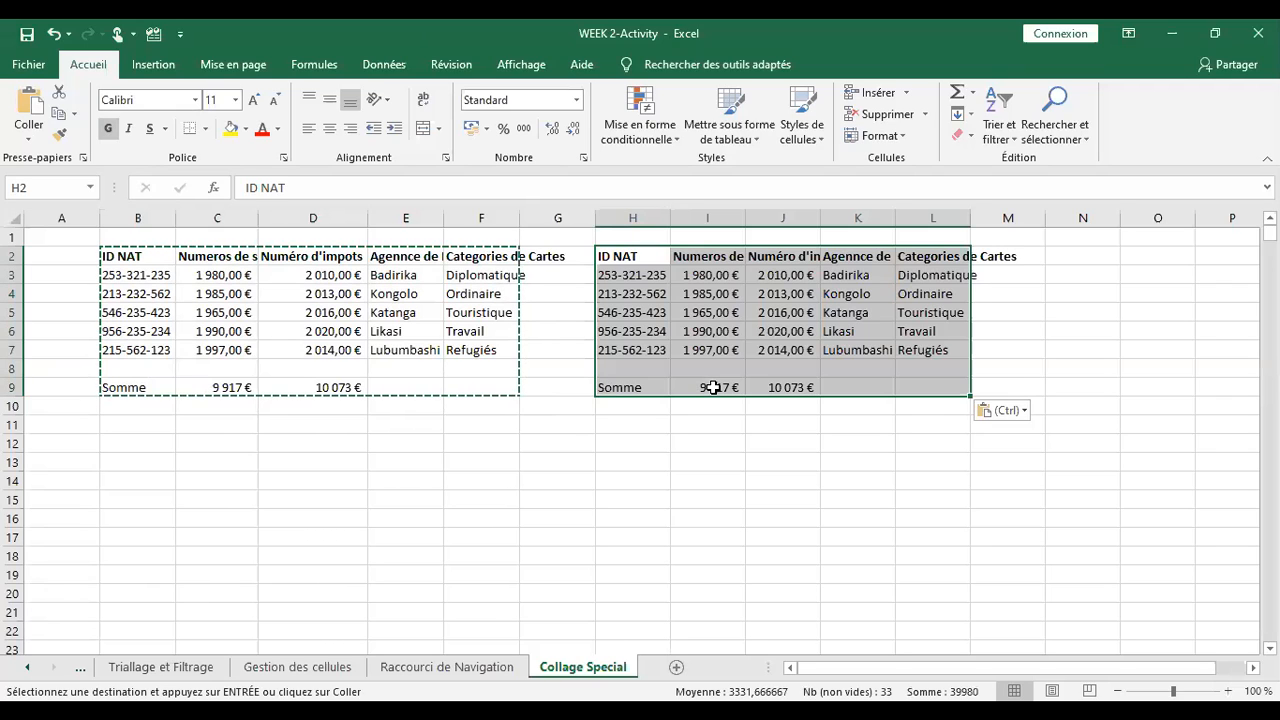
- Inspect the sum formula in cell I9 and the header row of the pasted copy
{"action": "double_click", "coordinate": [713, 387]}
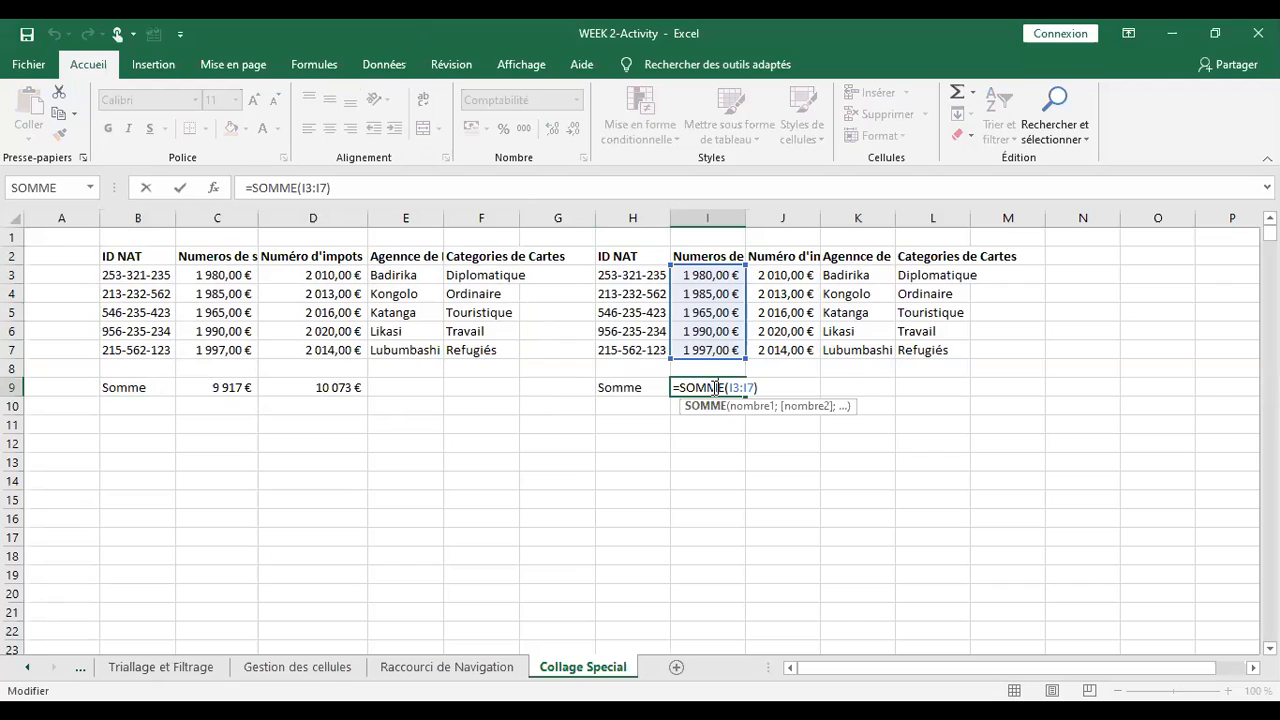
{"action": "key", "text": "Return"}
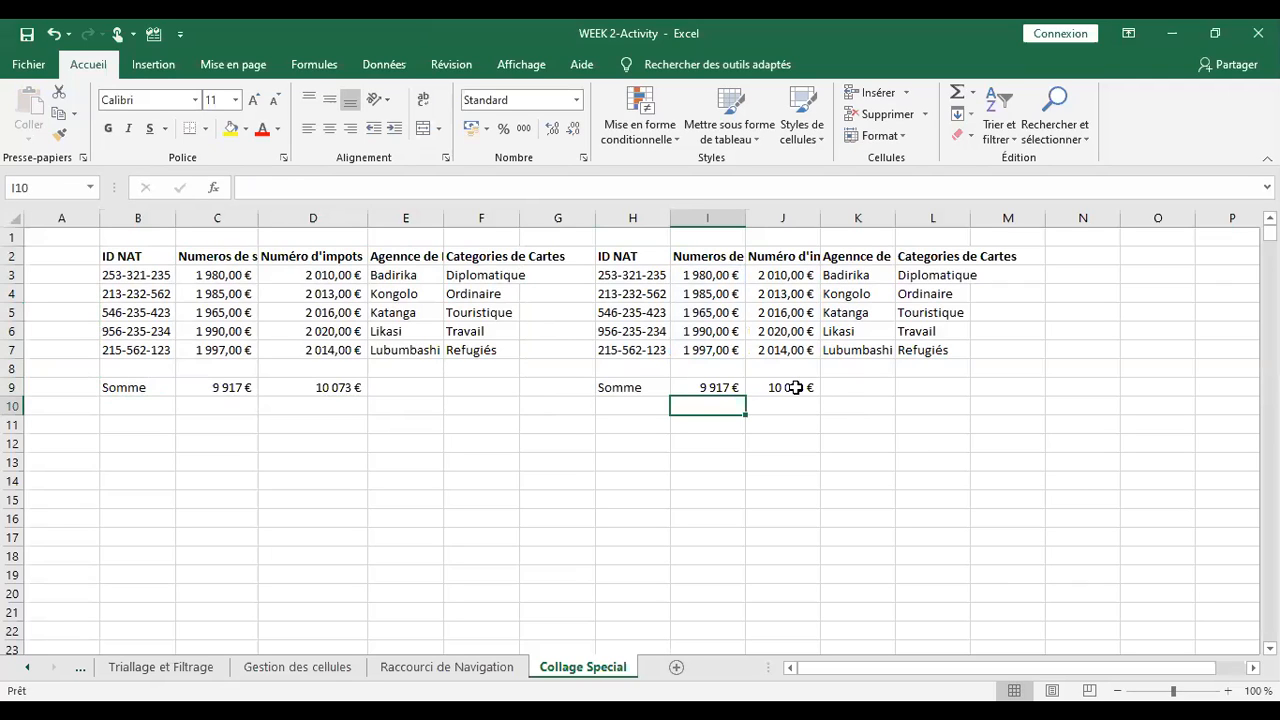
{"action": "left_click_drag", "start_coordinate": [654, 255], "coordinate": [1000, 262]}
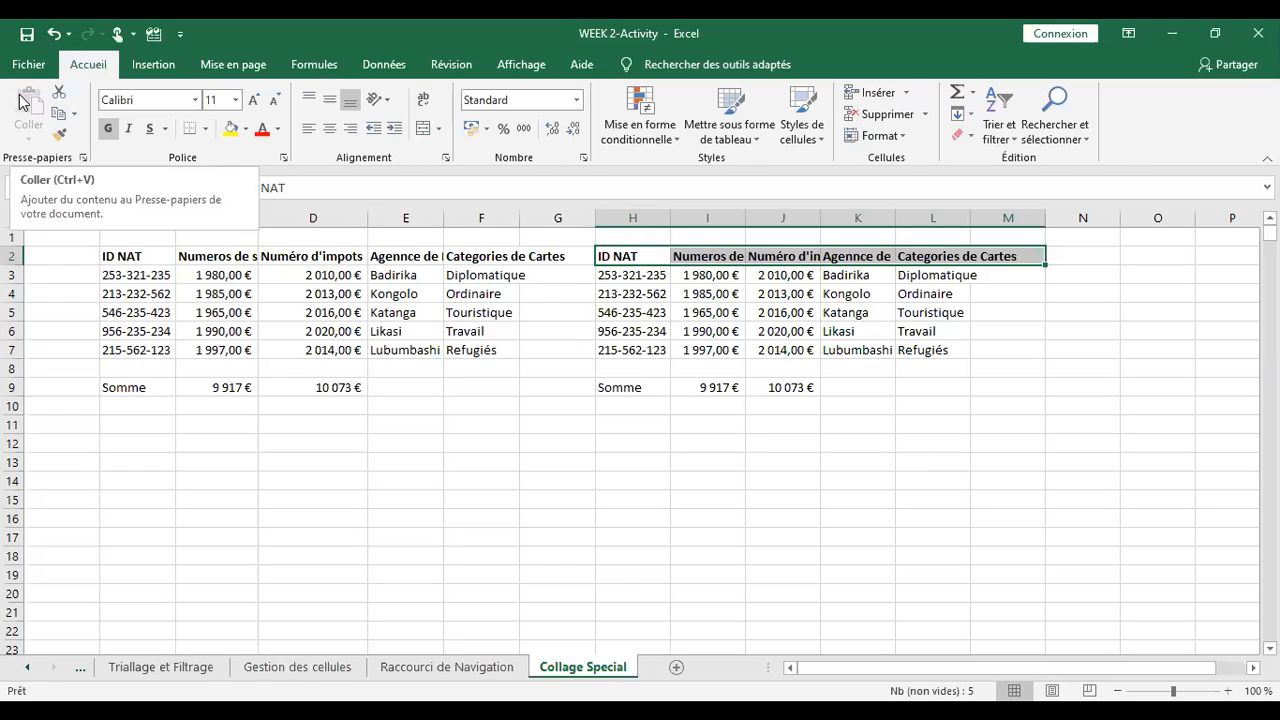
- Undo the full paste of the table to clear the range H2:L9
{"action": "left_click", "coordinate": [52, 35]}
{"action": "left_click", "coordinate": [52, 35]}
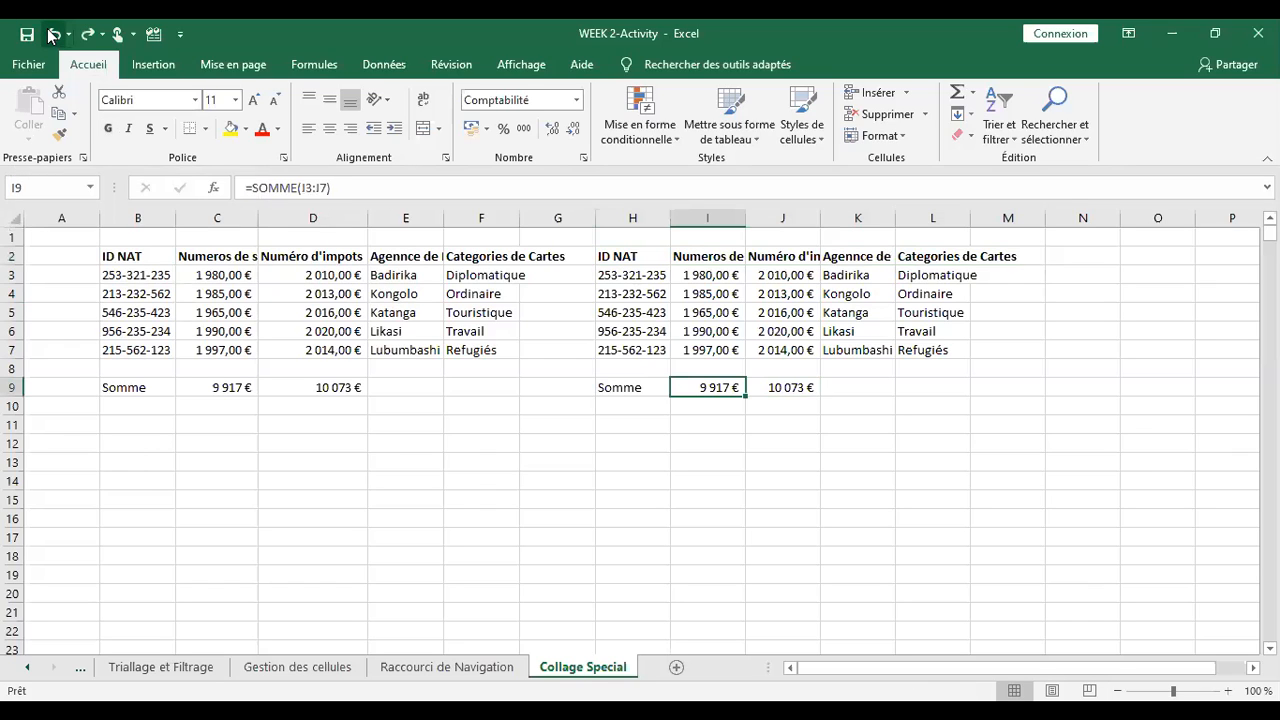
{"action": "left_click", "coordinate": [52, 35]}
{"action": "key", "text": "Escape"}
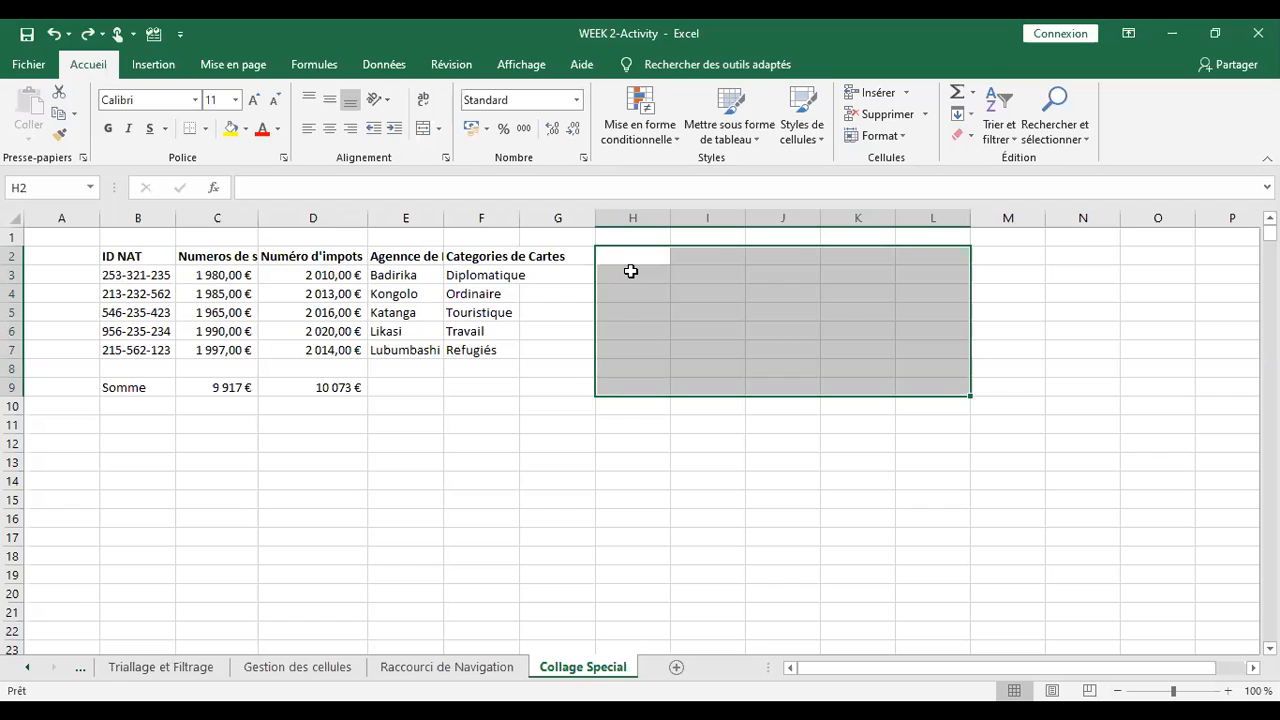
- Copy the original table with its header and totals row, B2:F9
{"action": "left_click", "coordinate": [125, 255]}
{"action": "left_click_drag", "start_coordinate": [124, 284], "coordinate": [527, 393]}
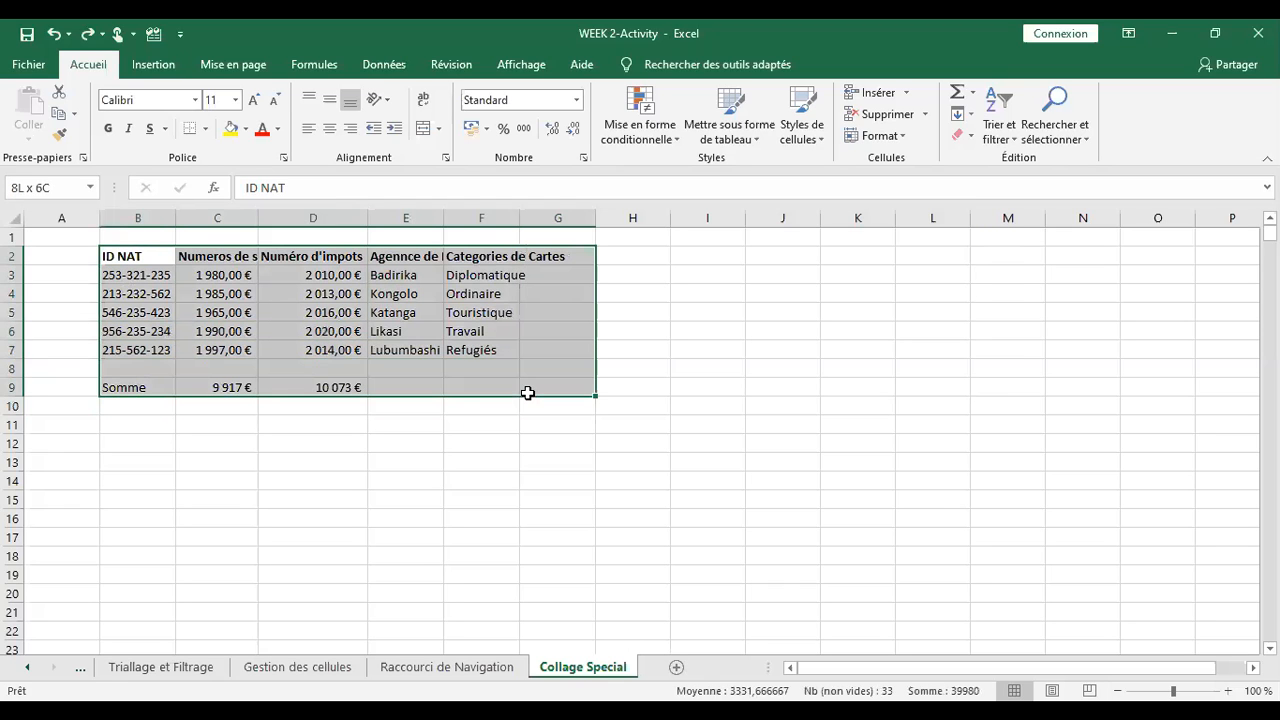
{"action": "left_click", "coordinate": [135, 256]}
{"action": "key", "text": "ctrl+shift+Right"}
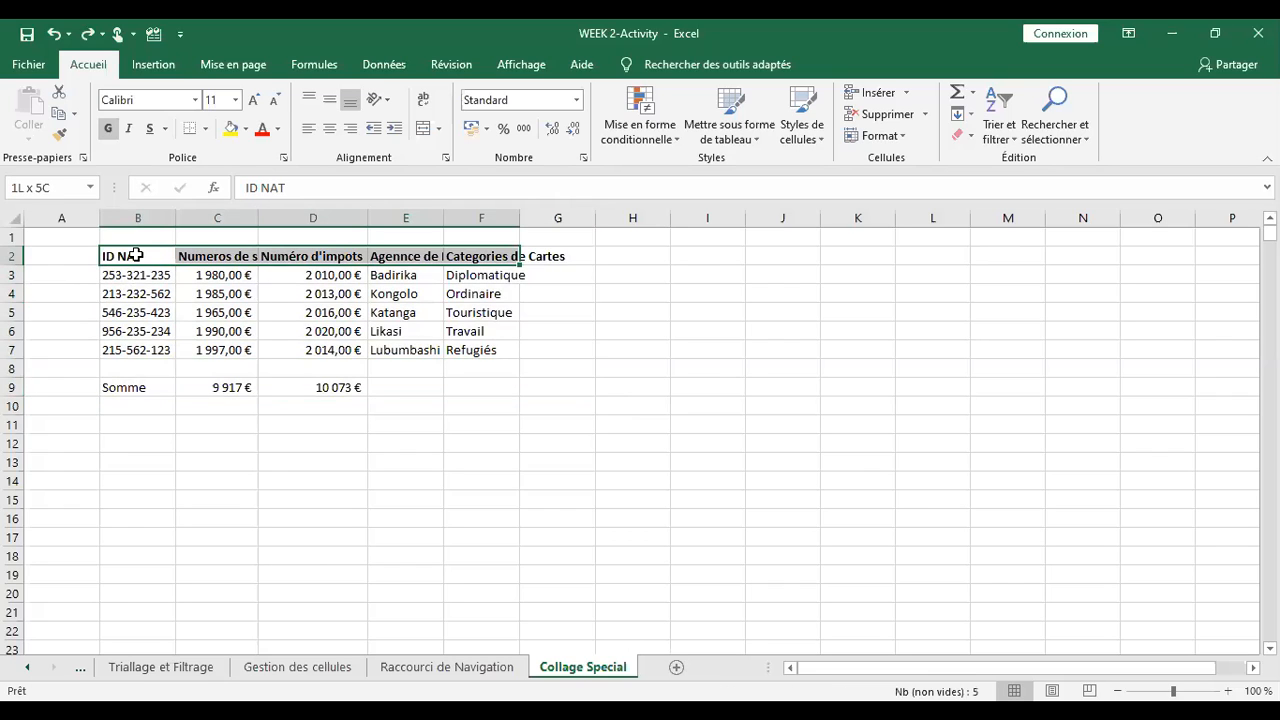
{"action": "key", "text": "ctrl+shift+Down"}
{"action": "key", "text": "ctrl+shift+Down"}
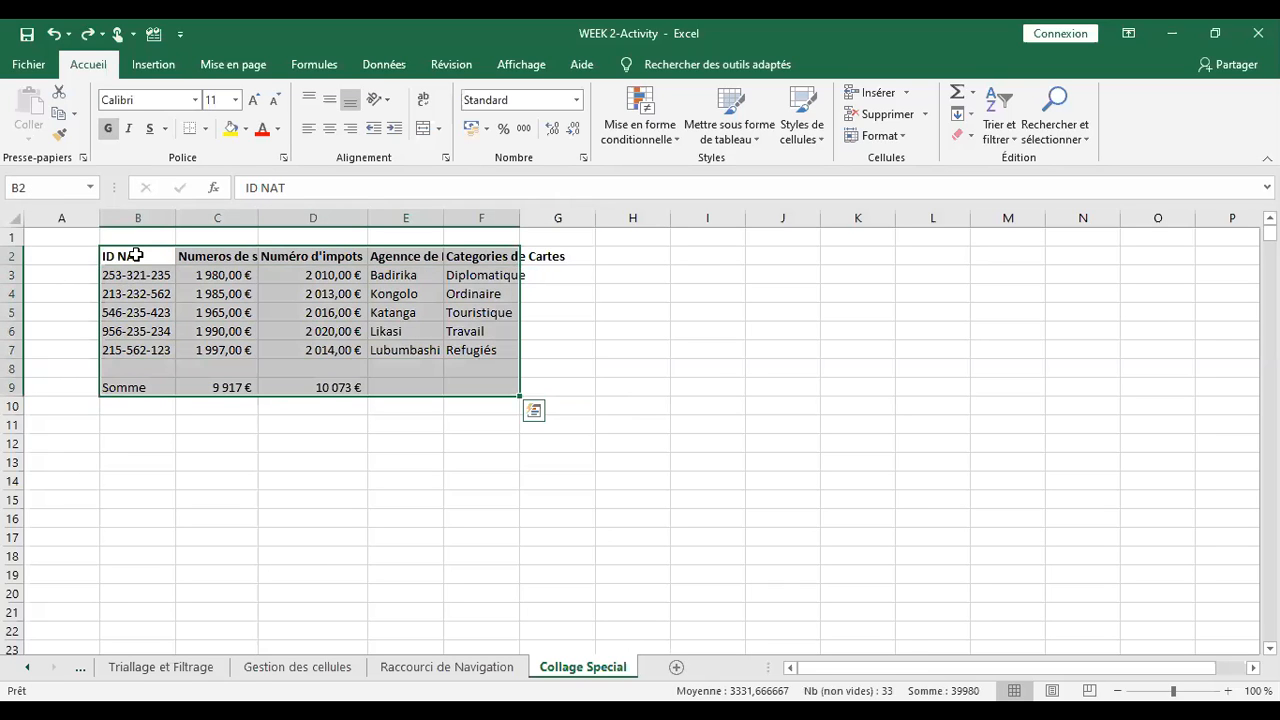
{"action": "key", "text": "ctrl+c"}
- Paste the copied table at cell H2 with Collage spécial, using the Formules option
{"action": "left_click", "coordinate": [642, 255]}
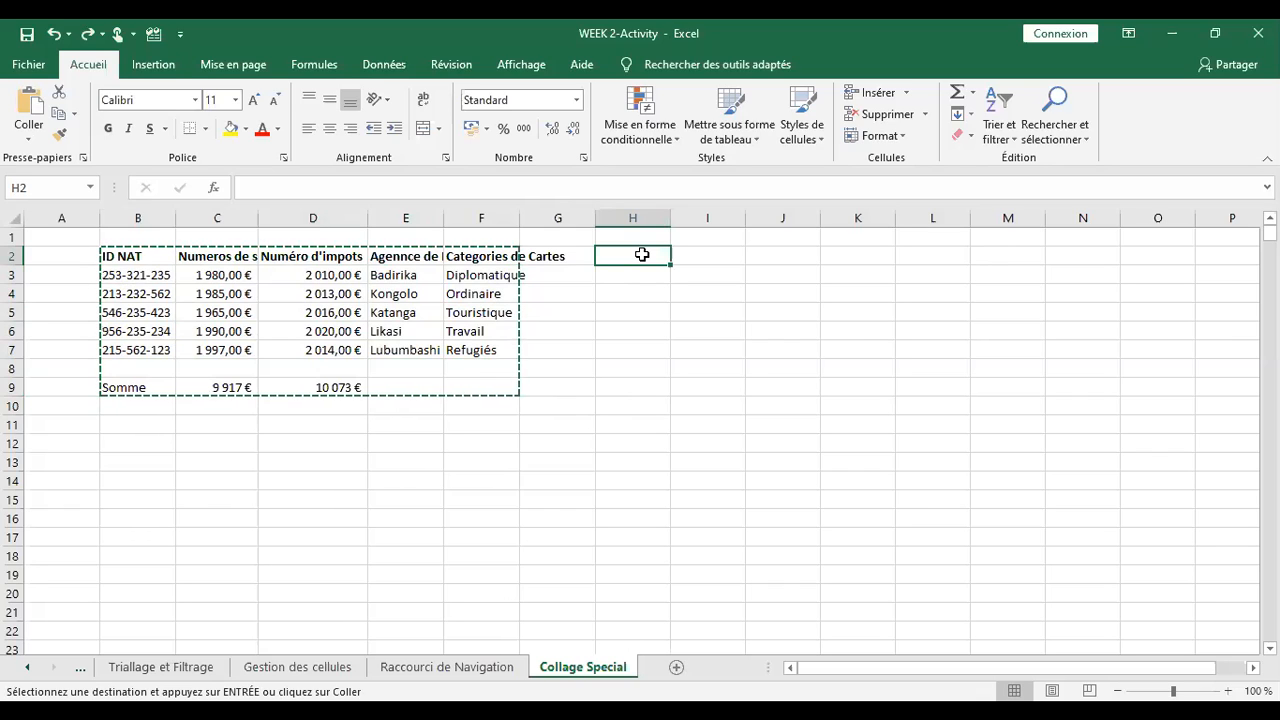
{"action": "left_click", "coordinate": [29, 141]}
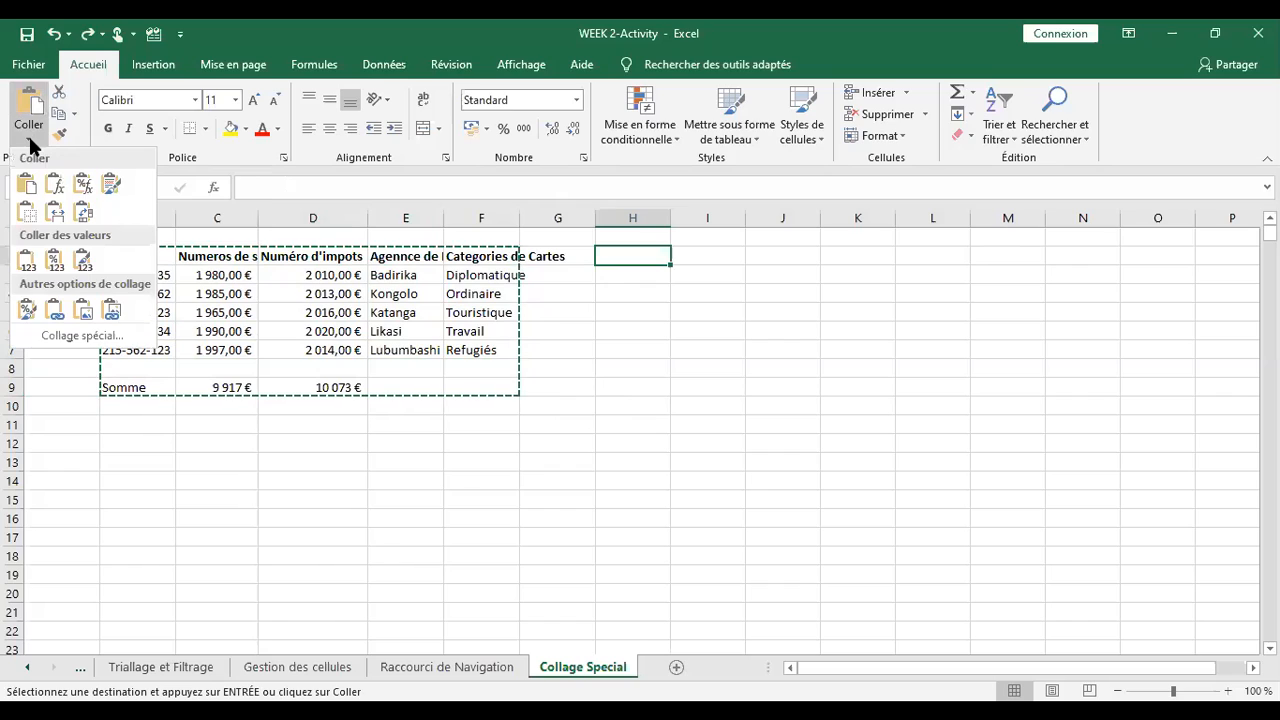
{"action": "left_click", "coordinate": [63, 341]}
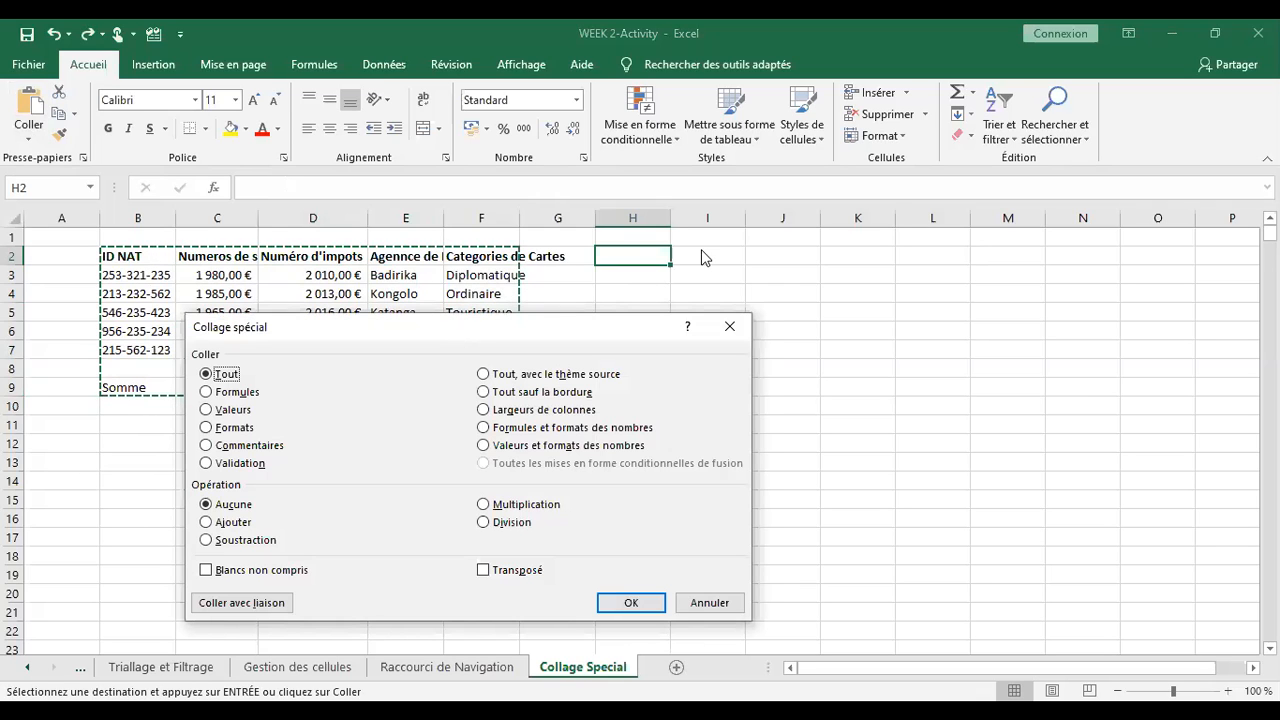
{"action": "left_click_drag", "start_coordinate": [453, 328], "coordinate": [808, 304]}
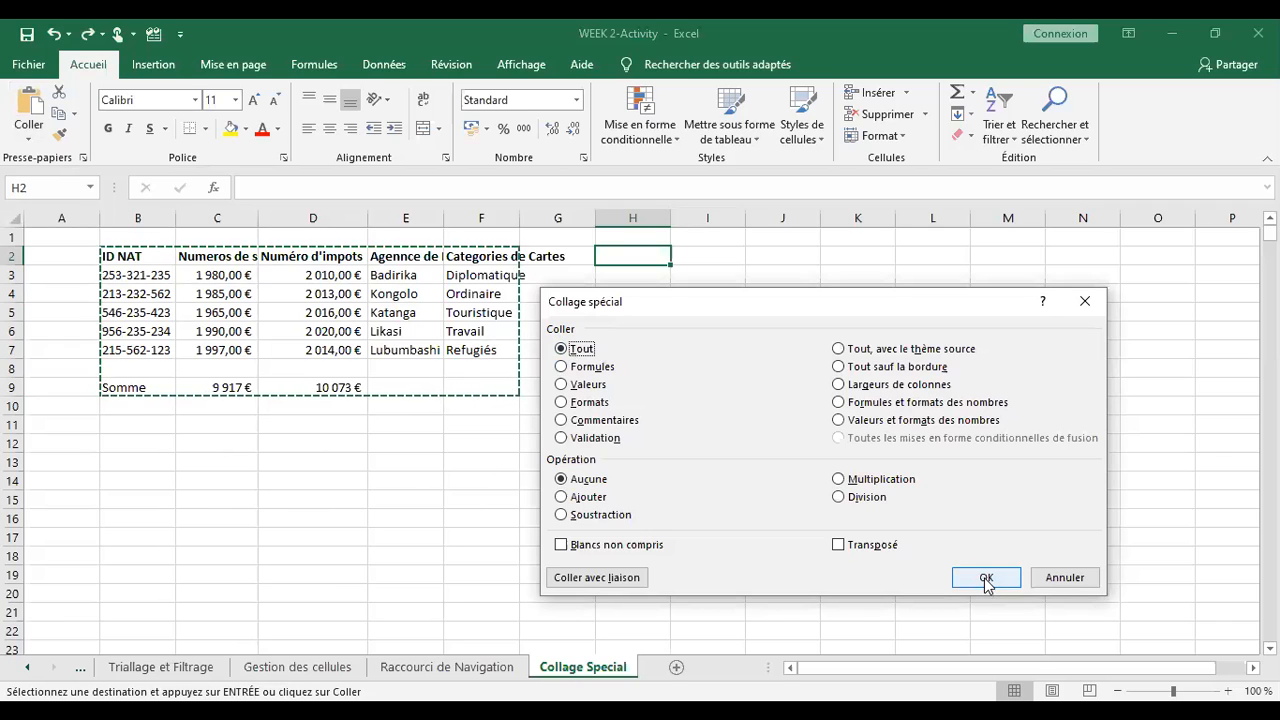
{"action": "left_click", "coordinate": [561, 368]}
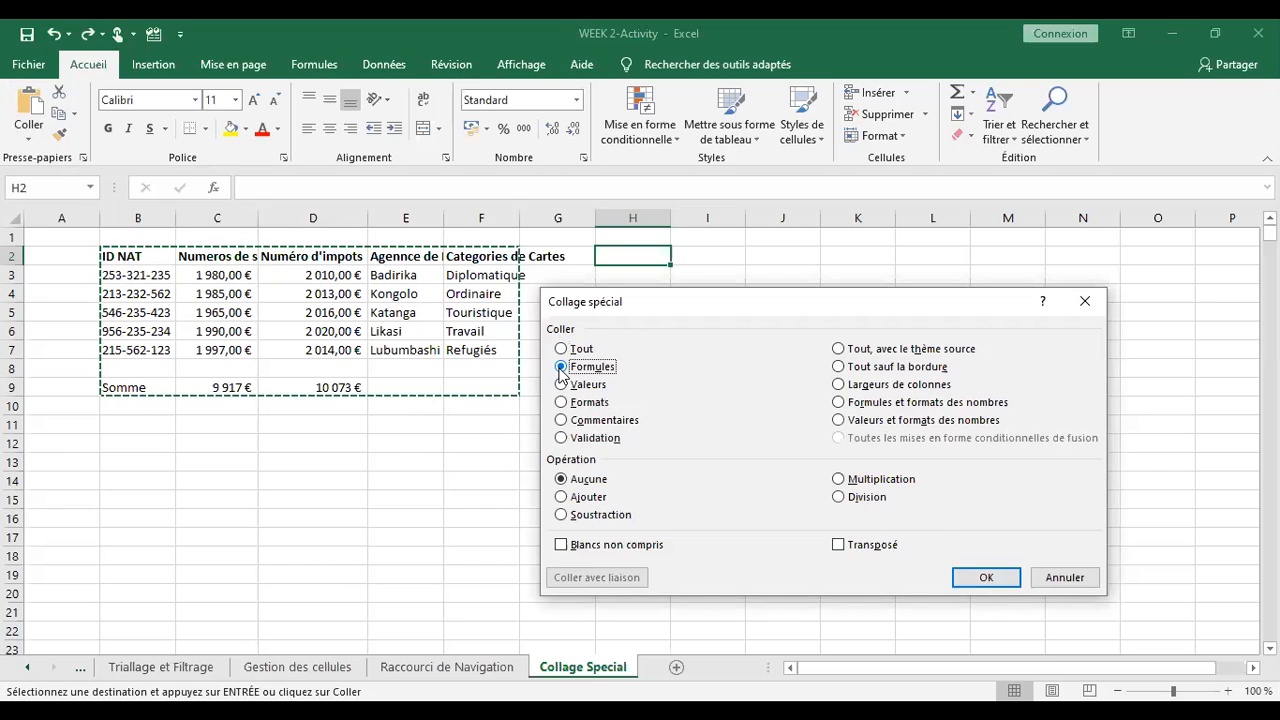
{"action": "left_click", "coordinate": [990, 578]}
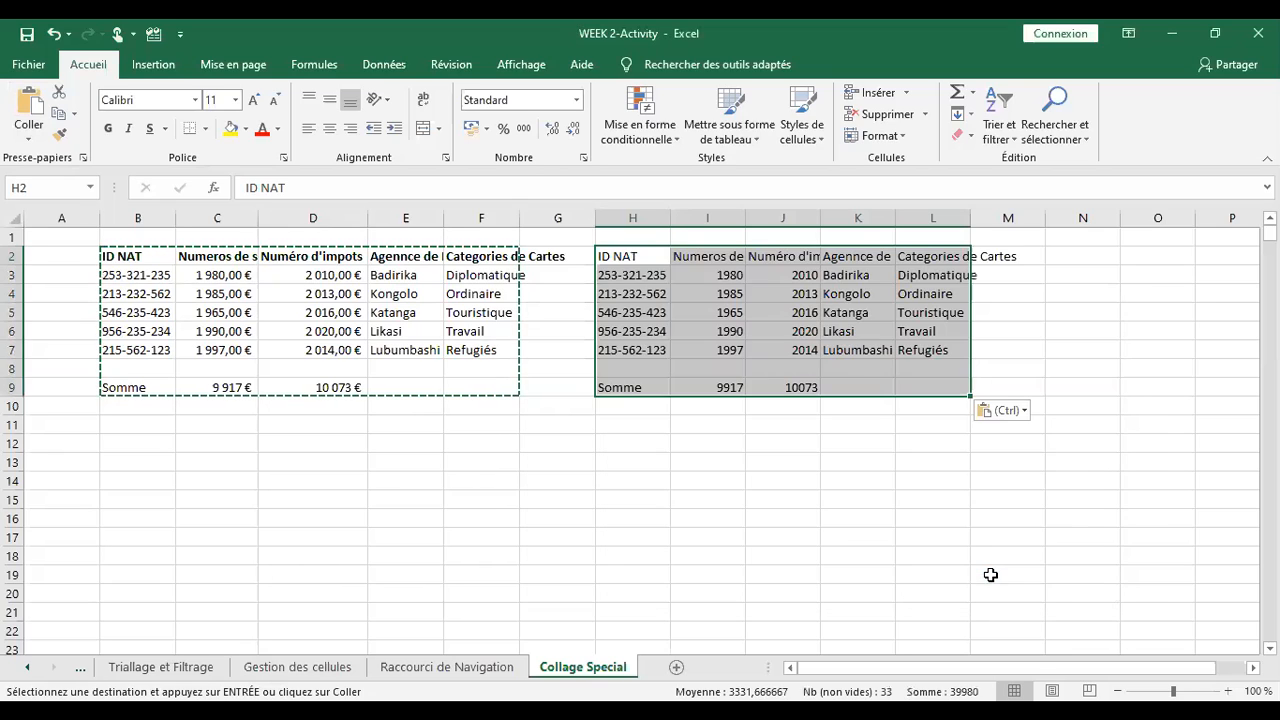
- Check the formula in I9 and compare the header formatting of the pasted copy with the original table
{"action": "double_click", "coordinate": [723, 386]}
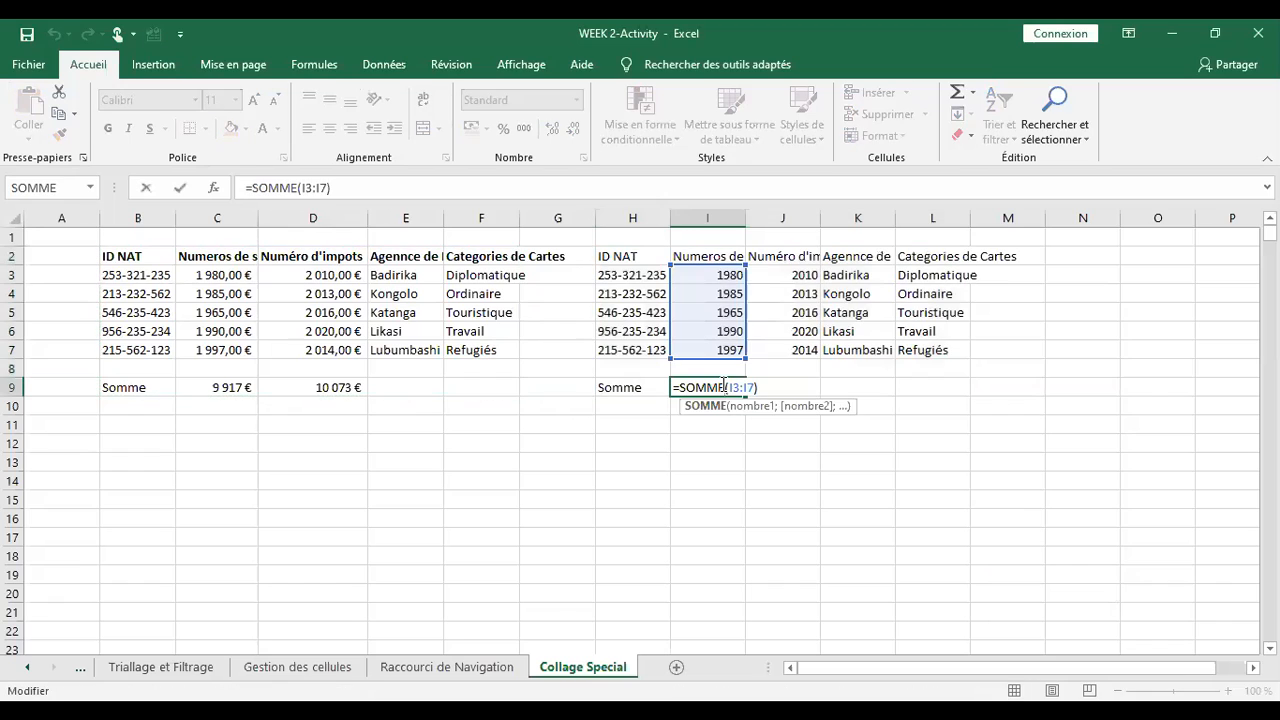
{"action": "key", "text": "Return"}
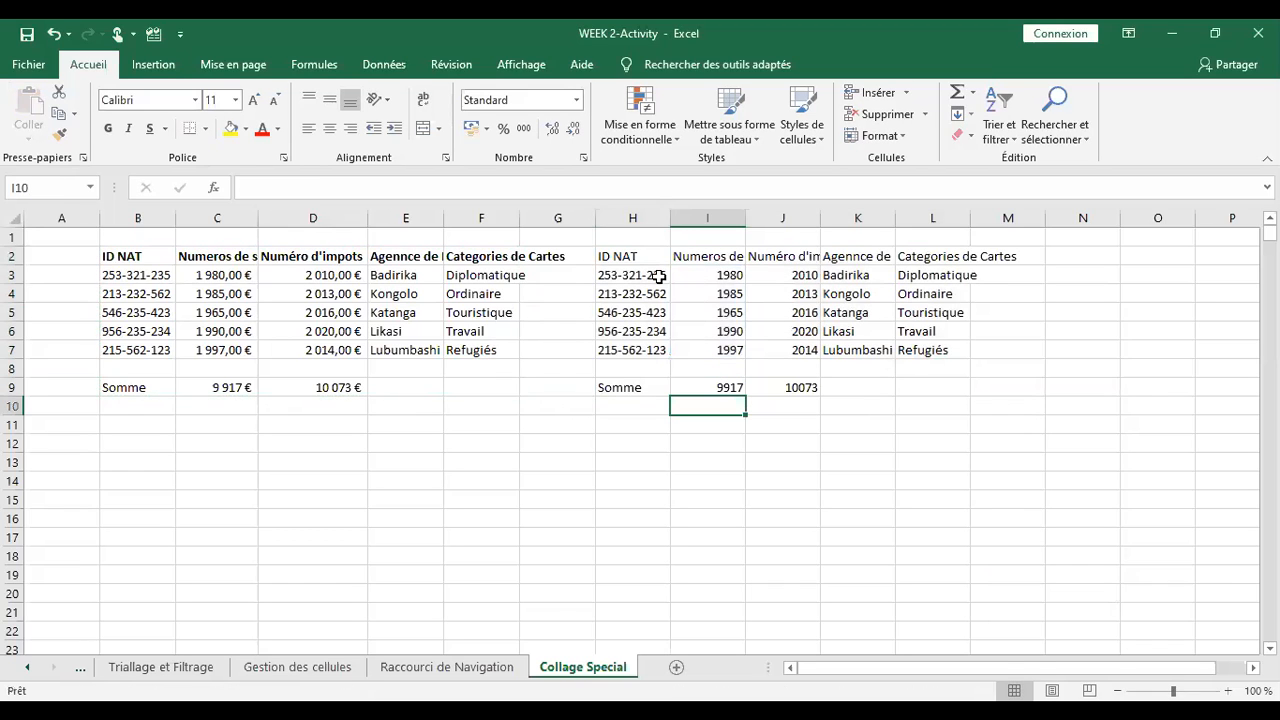
{"action": "left_click_drag", "start_coordinate": [615, 256], "coordinate": [1004, 256]}
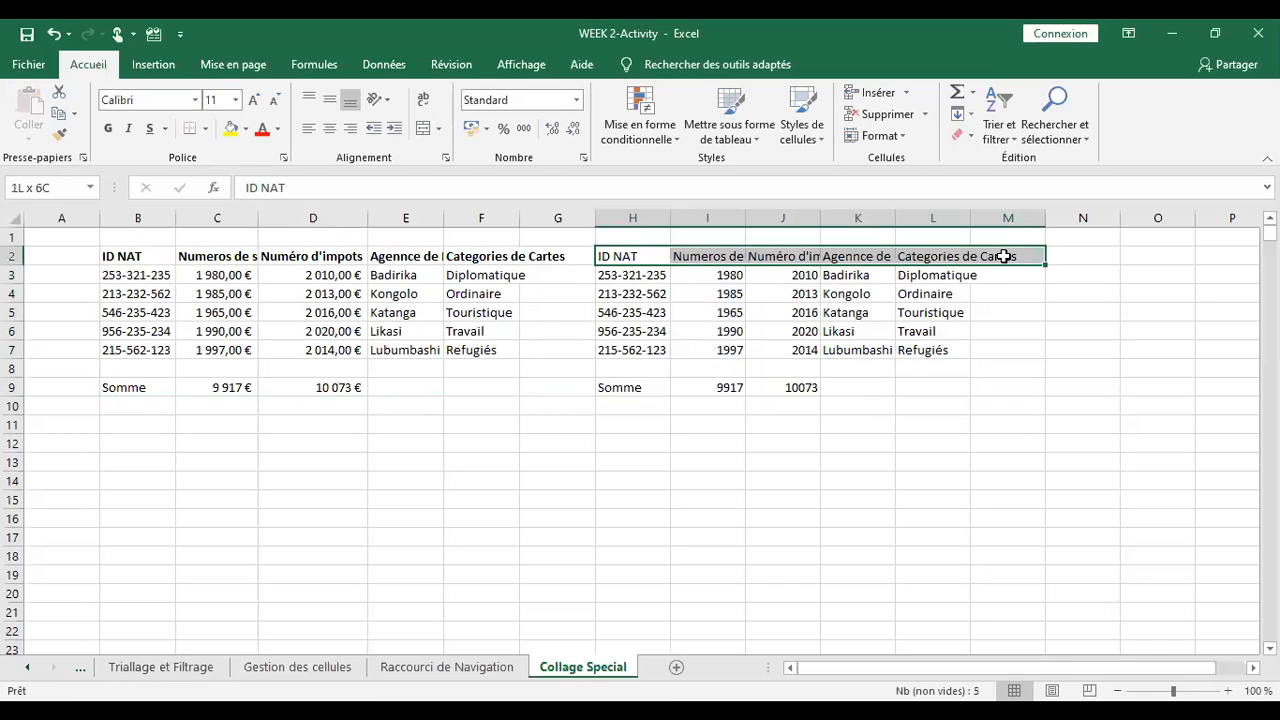
{"action": "left_click_drag", "start_coordinate": [580, 256], "coordinate": [134, 254]}
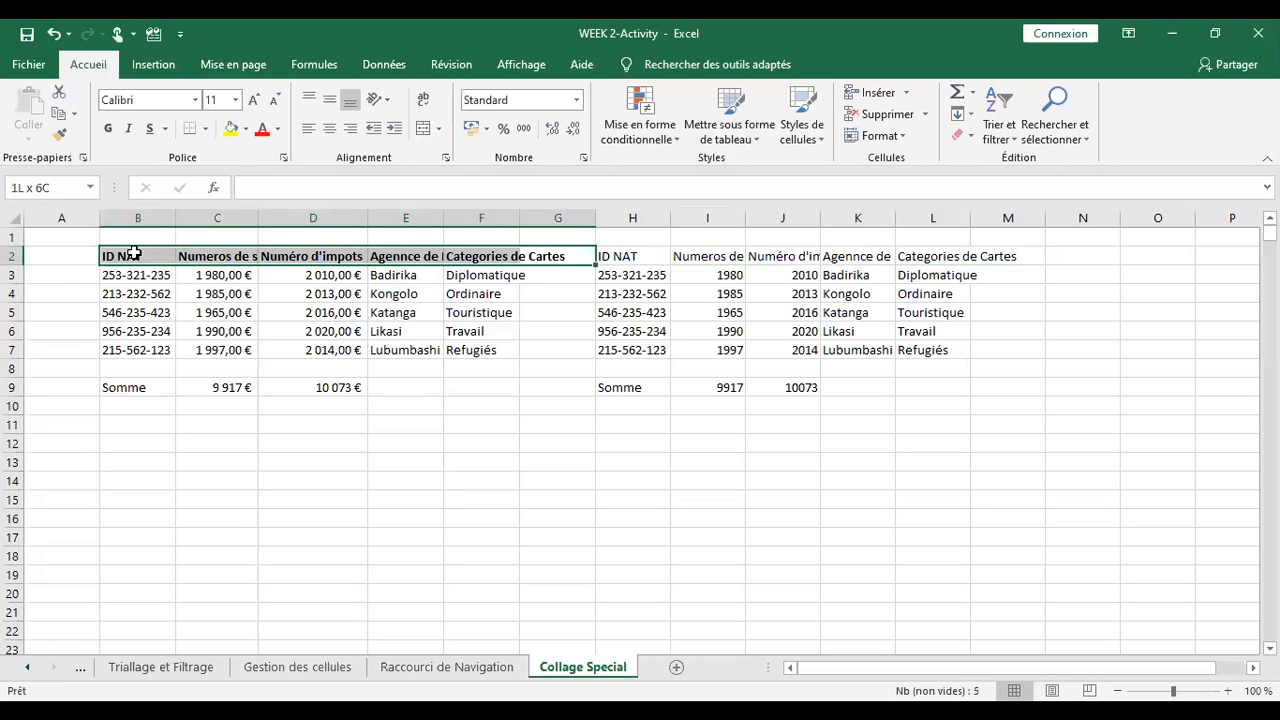
{"action": "left_click_drag", "start_coordinate": [134, 254], "coordinate": [134, 254]}
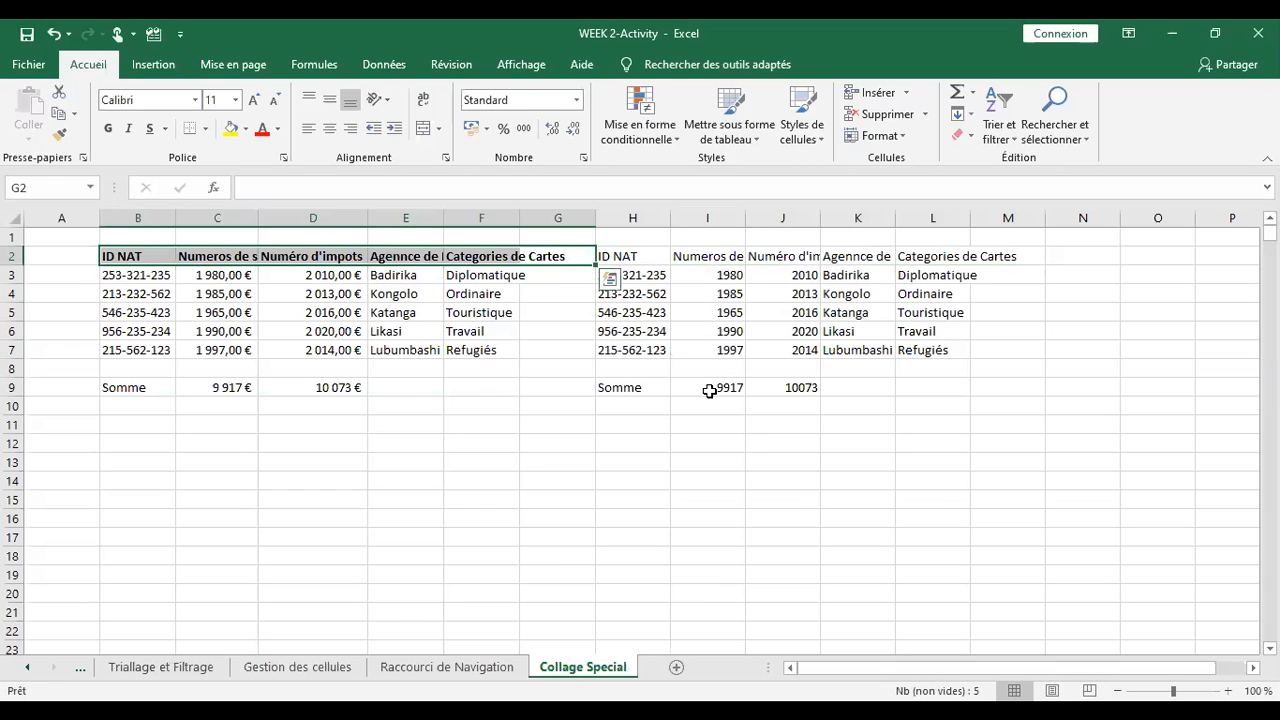
{"action": "double_click", "coordinate": [709, 390]}
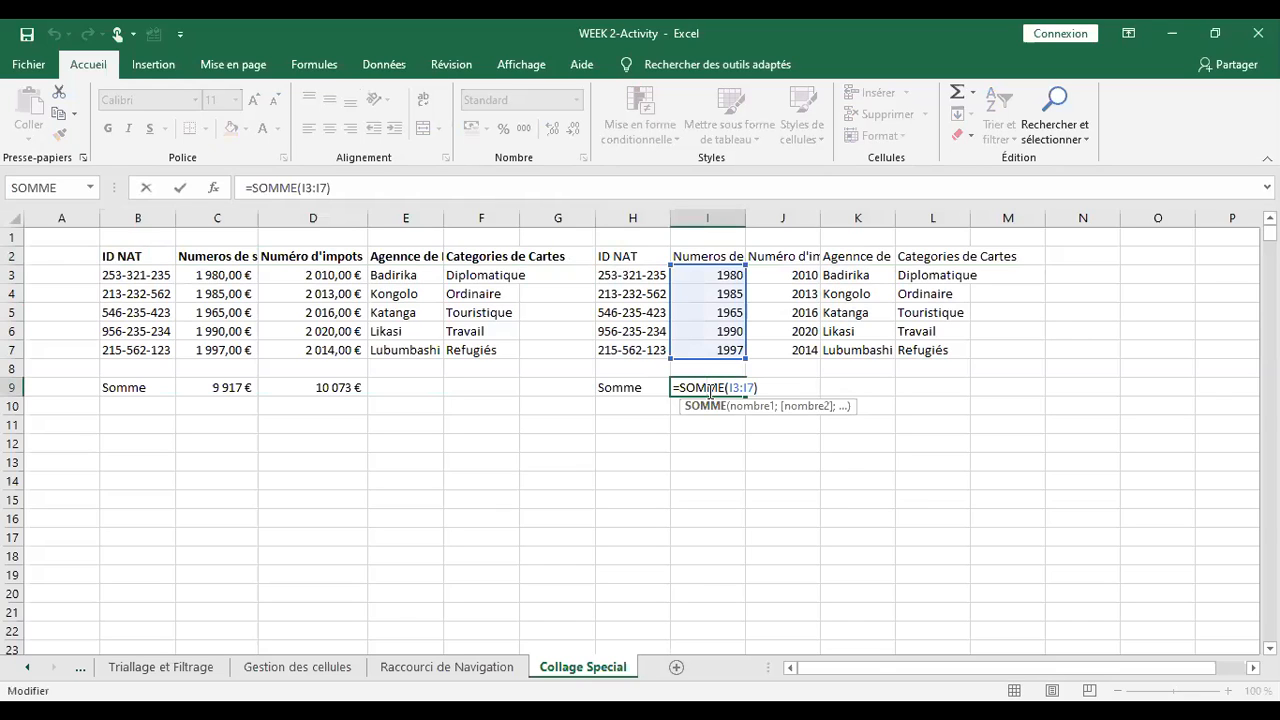
{"action": "key", "text": "Return"}
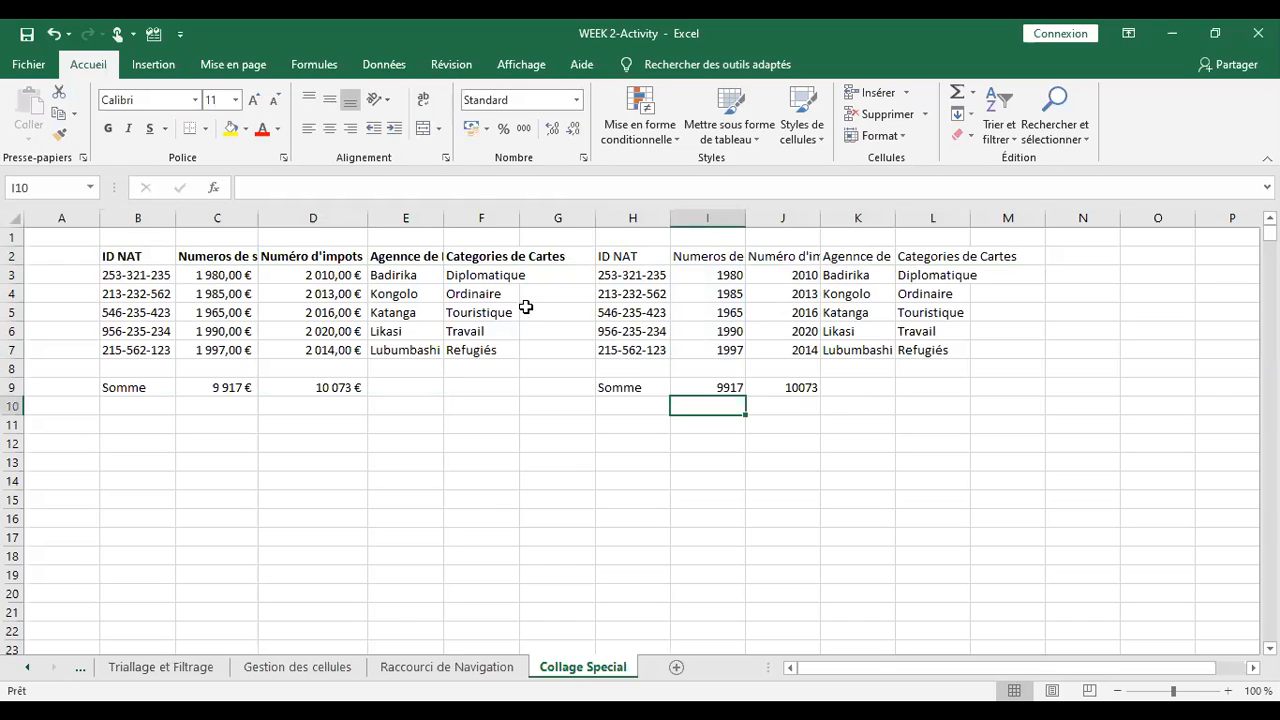
- Undo the formulas-only paste and paste the copied table at H2 with the Valeurs option of Collage spécial
{"action": "left_click", "coordinate": [50, 33]}
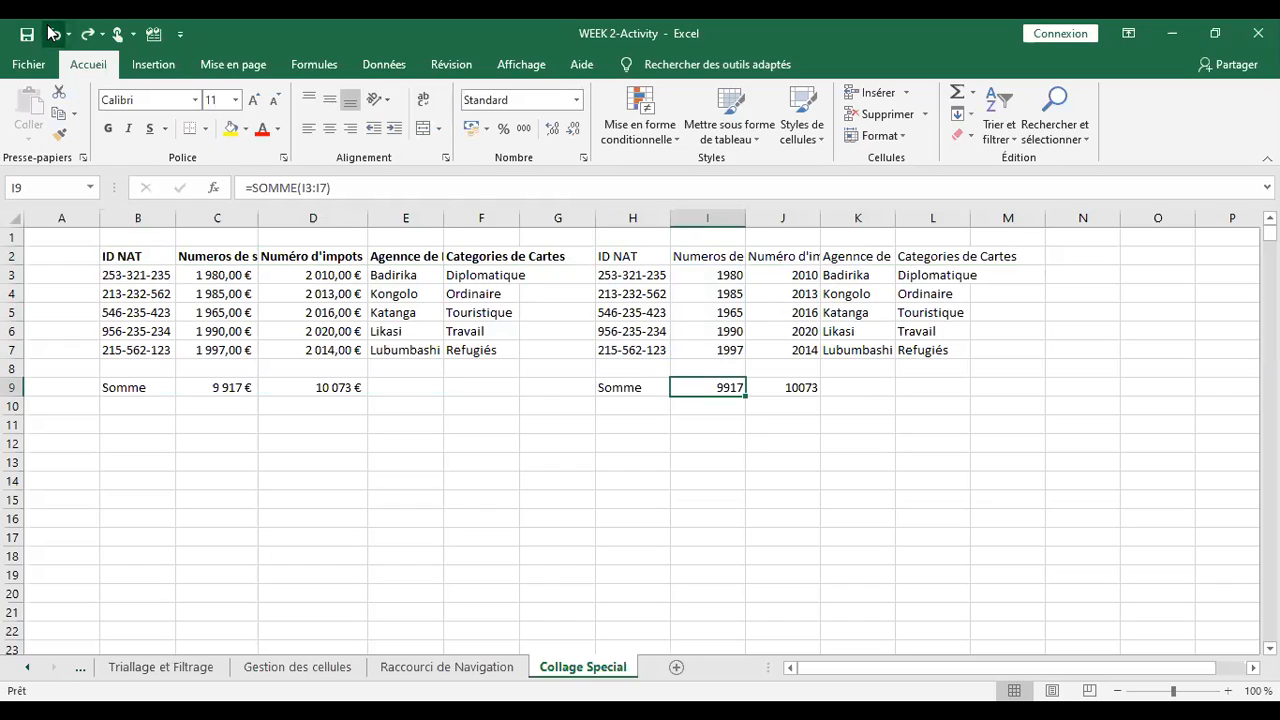
{"action": "key", "text": "ctrl+z"}
{"action": "left_click", "coordinate": [22, 140]}
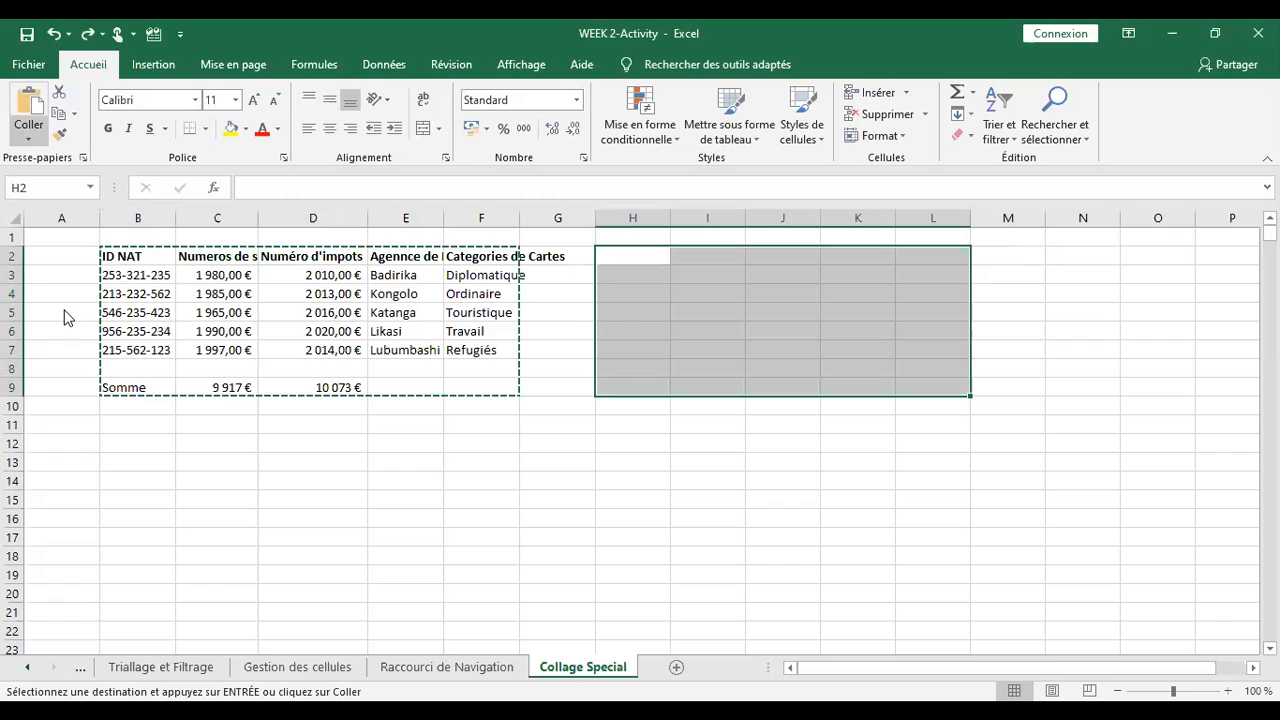
{"action": "left_click", "coordinate": [68, 338]}
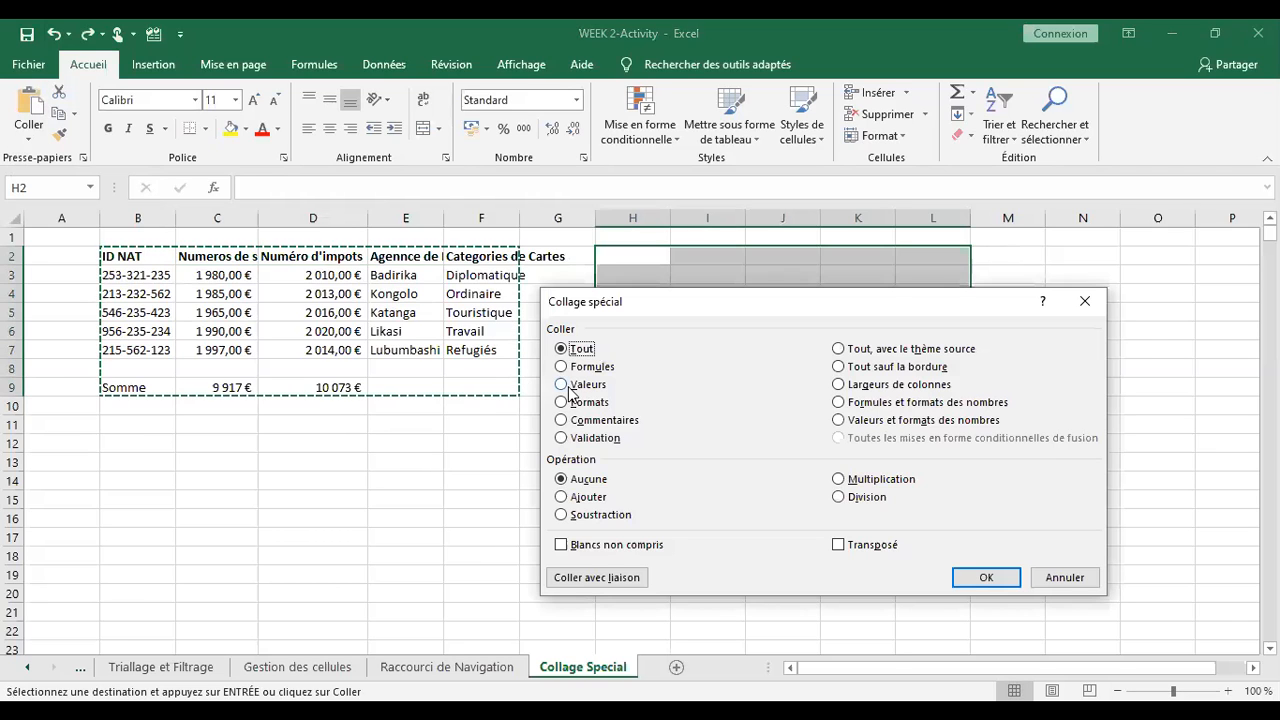
{"action": "left_click", "coordinate": [566, 387]}
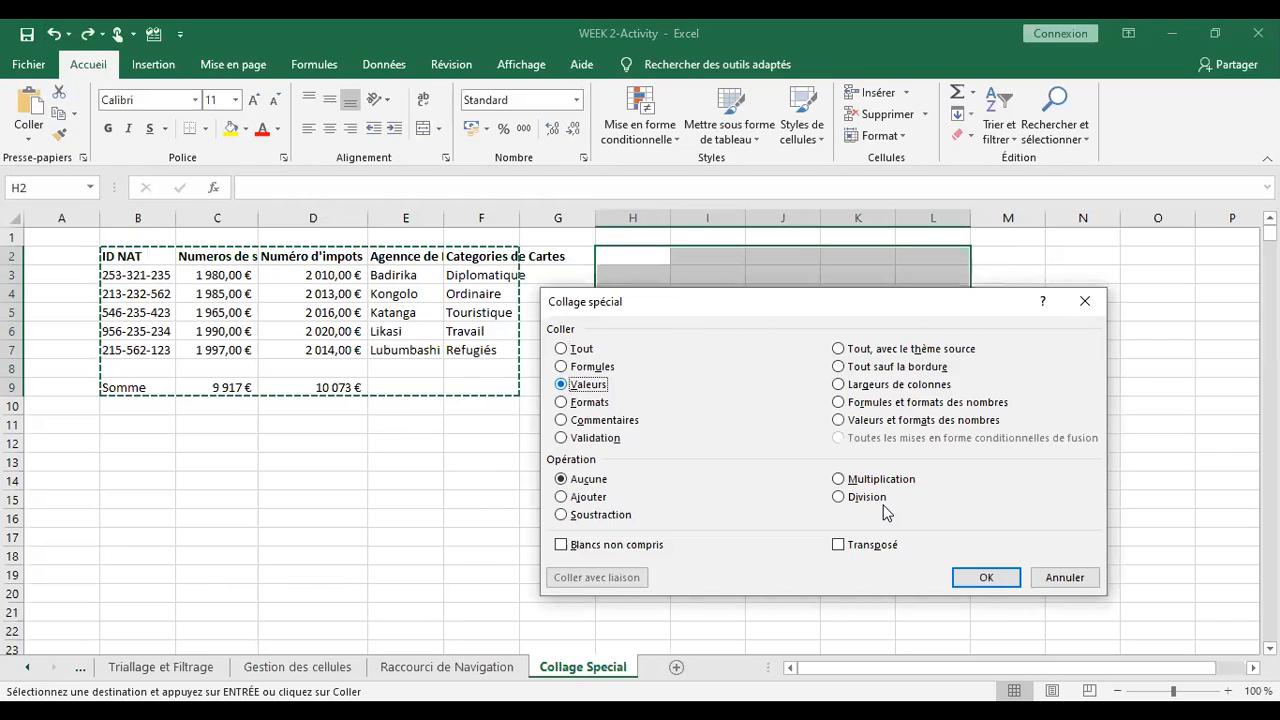
{"action": "left_click", "coordinate": [986, 577]}
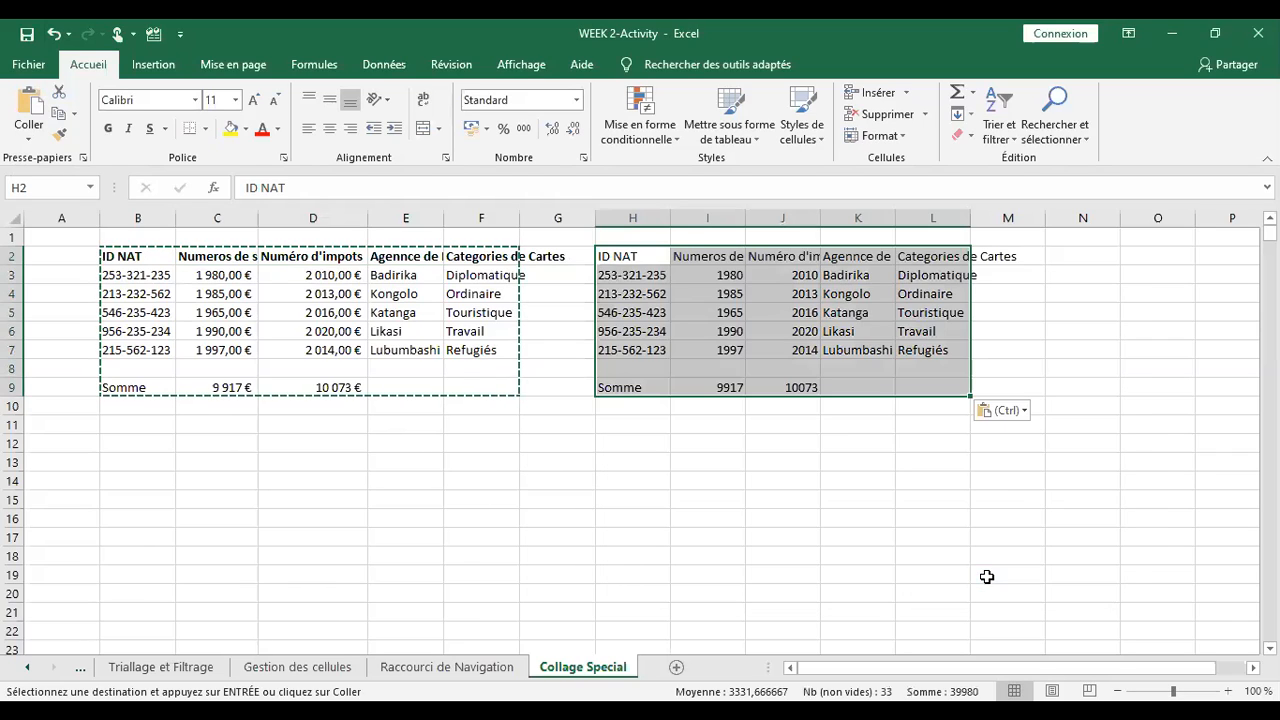
- Examine the contents of total cells I9 and J9 in the values-only copy against the numbers in I3:I7
{"action": "double_click", "coordinate": [720, 386]}
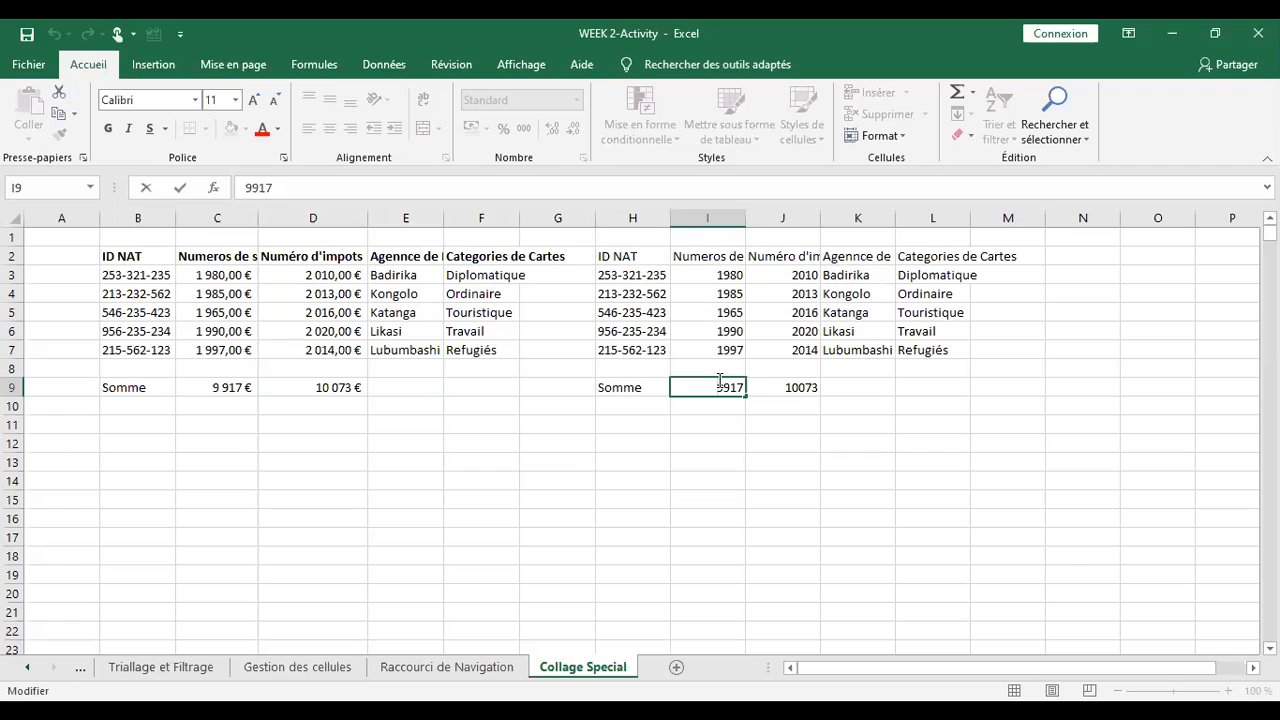
{"action": "left_click", "coordinate": [763, 483]}
{"action": "double_click", "coordinate": [726, 387]}
{"action": "left_click_drag", "start_coordinate": [731, 272], "coordinate": [734, 343]}
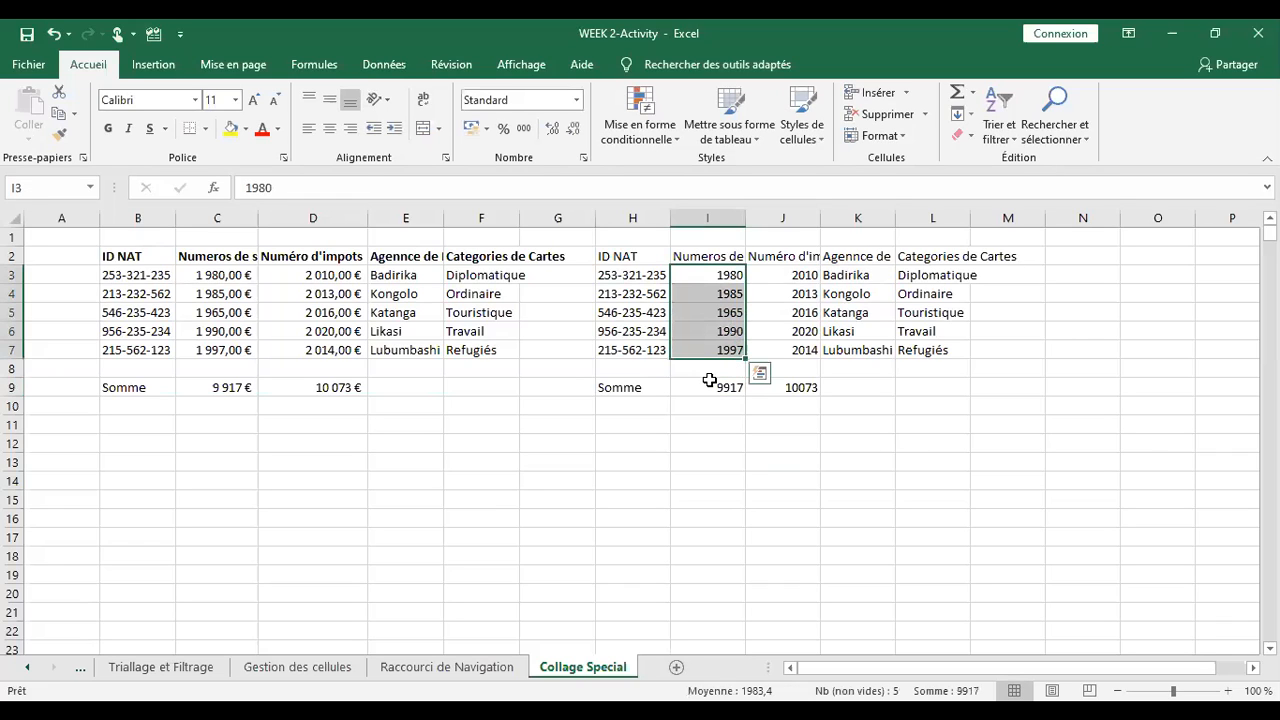
{"action": "double_click", "coordinate": [705, 386]}
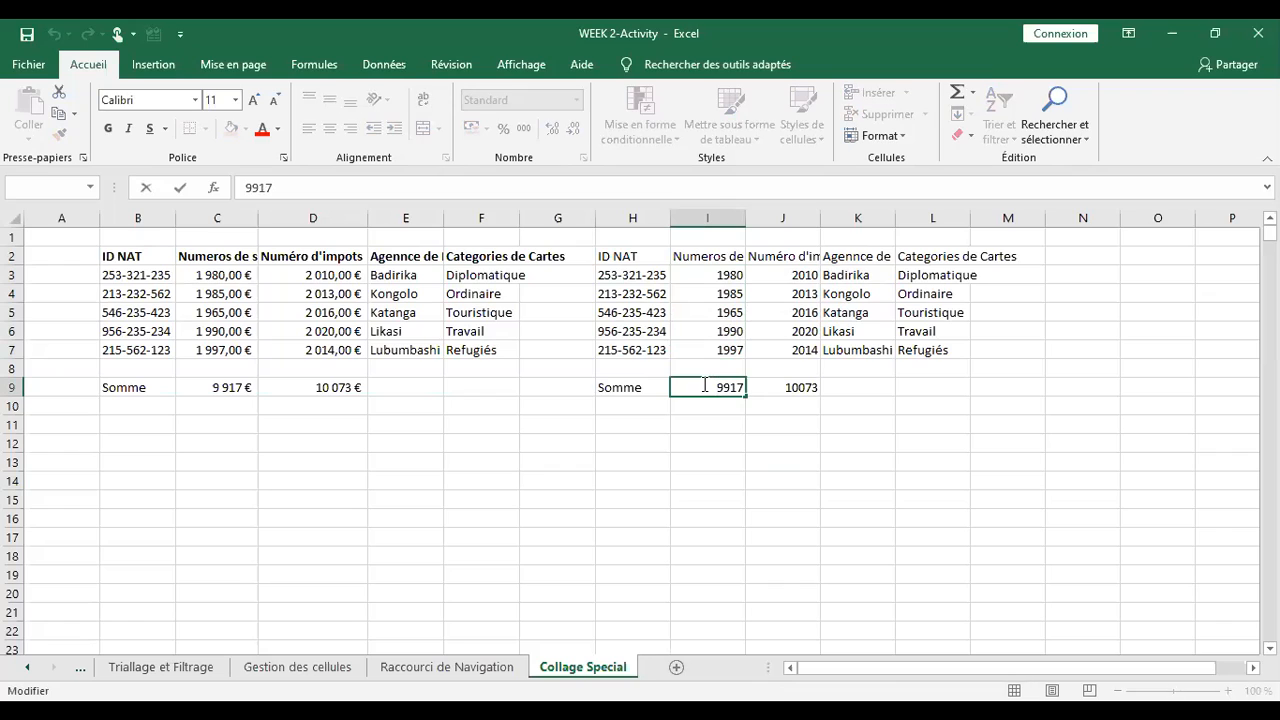
{"action": "left_click", "coordinate": [800, 389]}
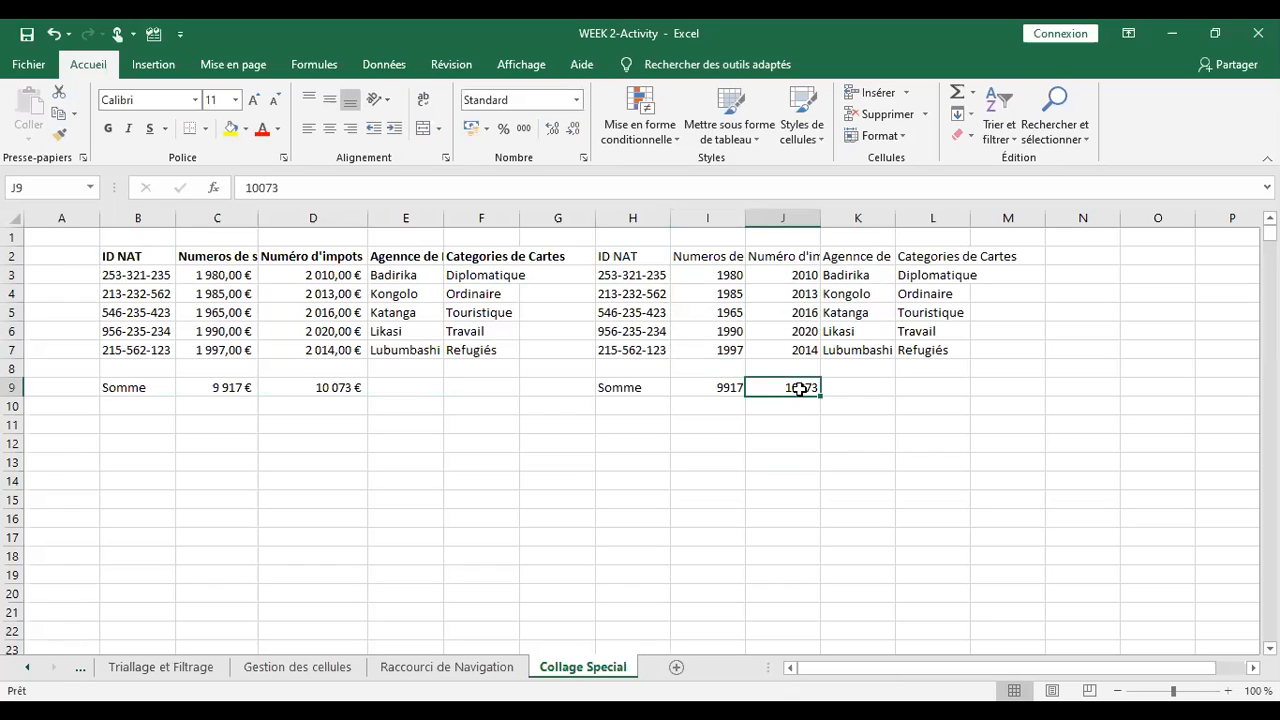
- Undo the values-only paste and apply only the copied table's formats from H2 with the Formats option of Collage spécial
{"action": "left_click", "coordinate": [55, 36]}
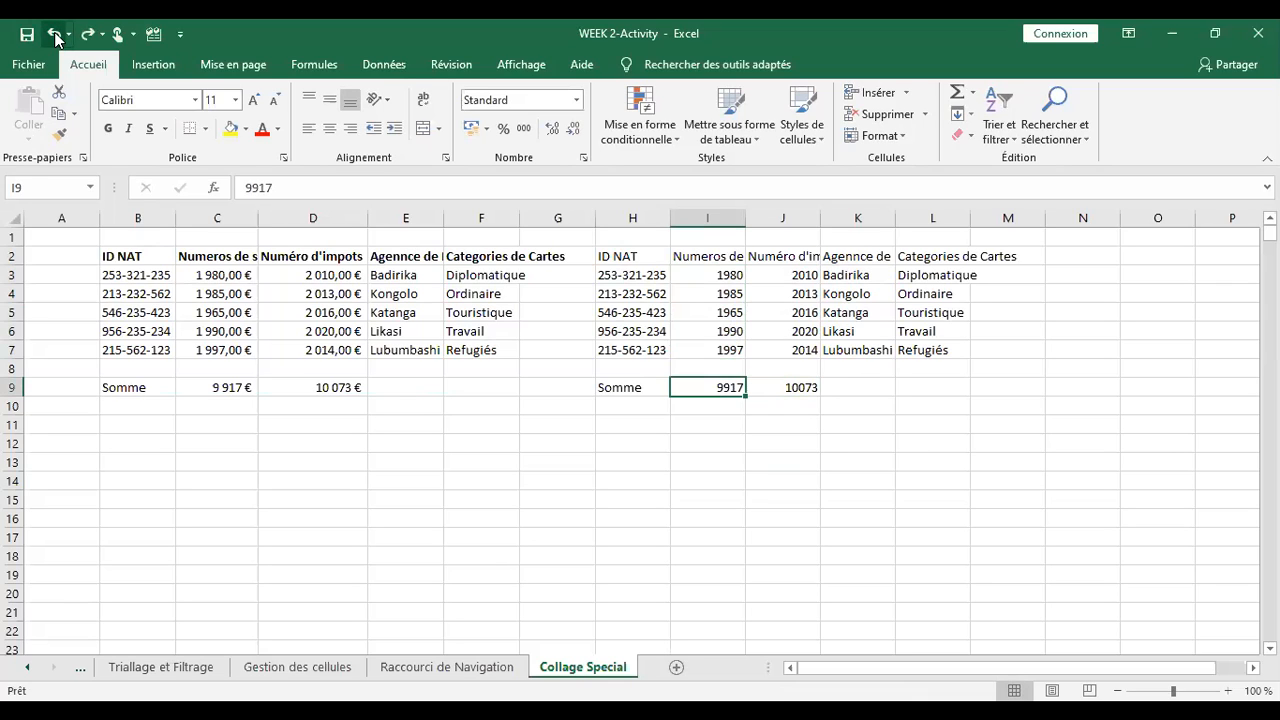
{"action": "key", "text": "ctrl+z"}
{"action": "left_click", "coordinate": [28, 140]}
{"action": "left_click", "coordinate": [66, 338]}
{"action": "left_click", "coordinate": [562, 403]}
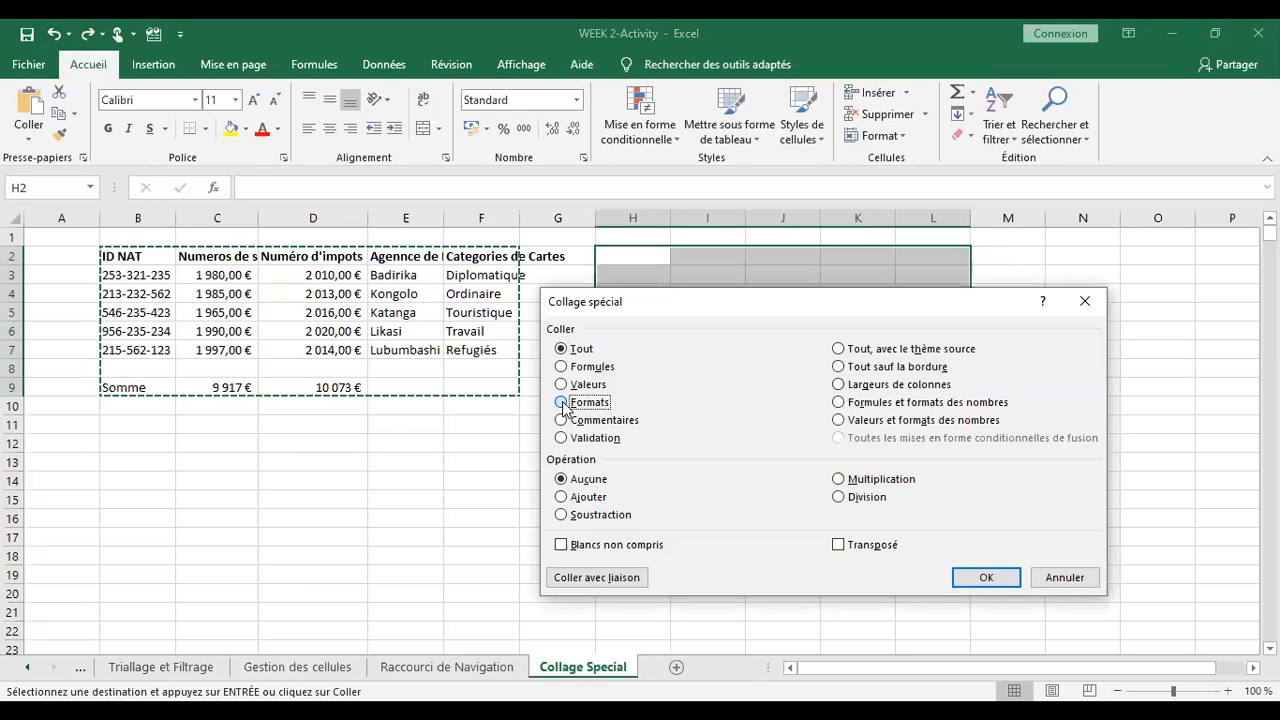
{"action": "left_click", "coordinate": [967, 585]}
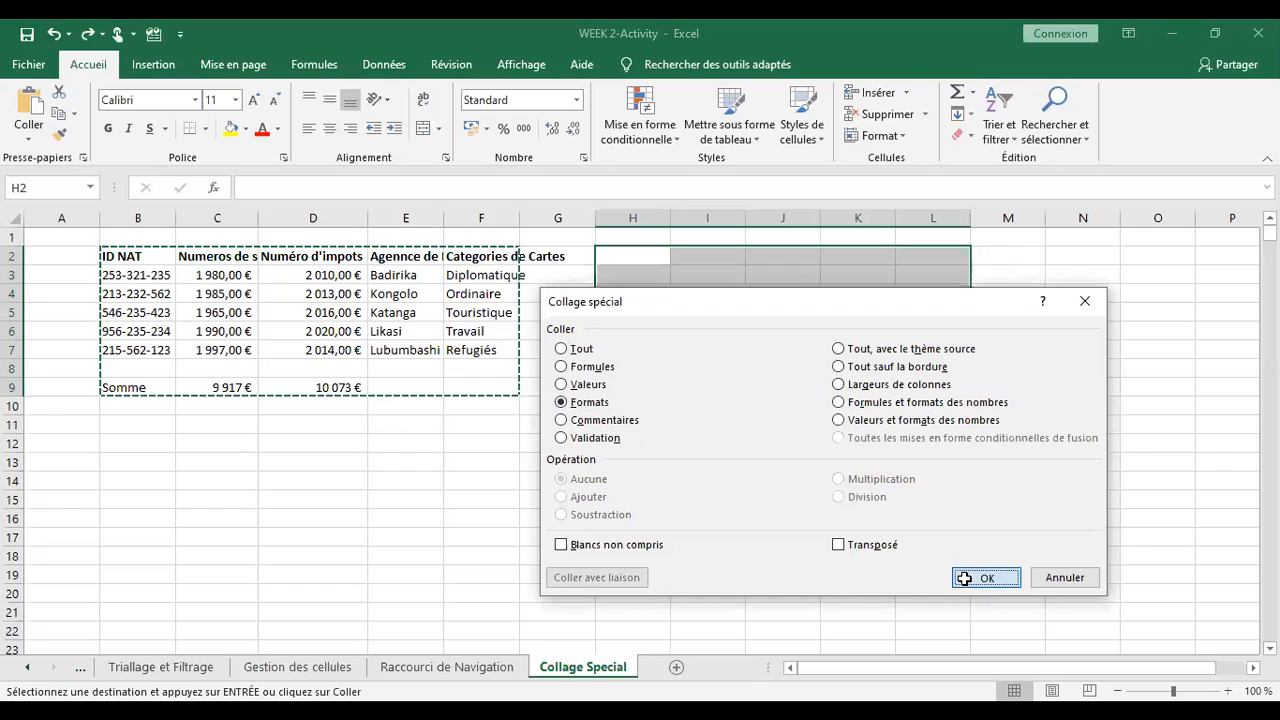
{"action": "left_click_drag", "start_coordinate": [128, 258], "coordinate": [462, 388]}
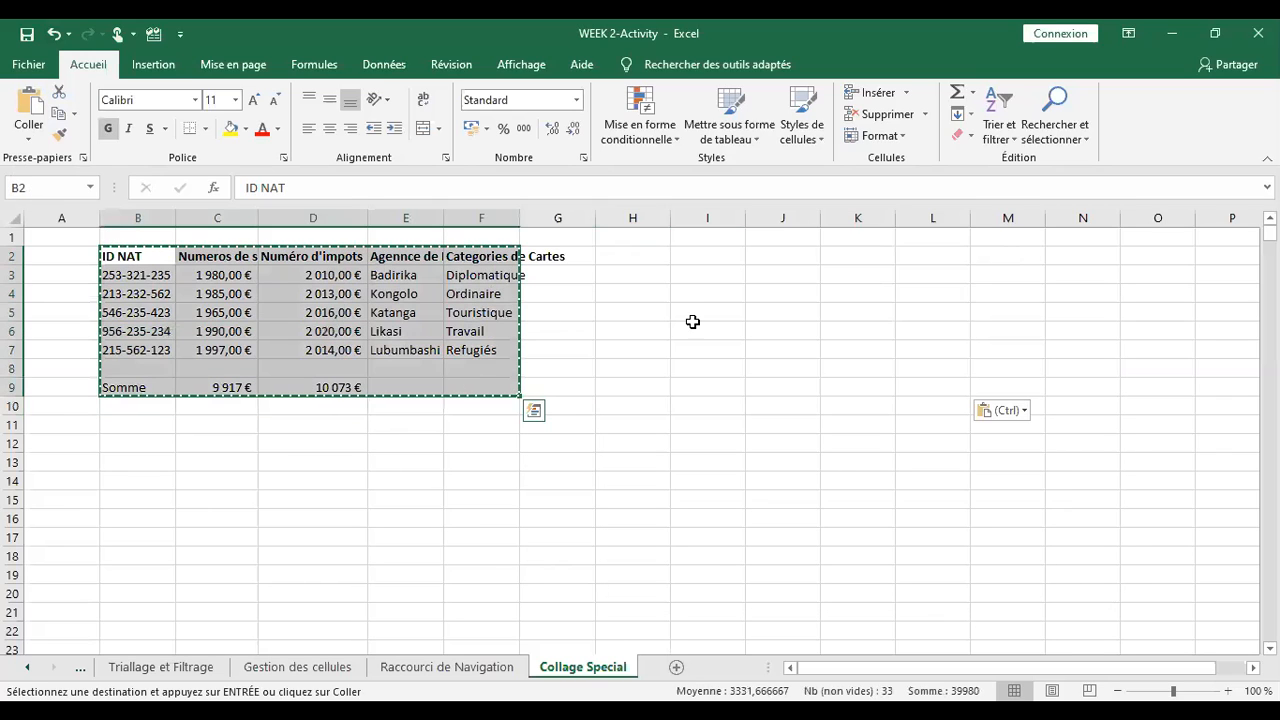
{"action": "left_click", "coordinate": [623, 271]}
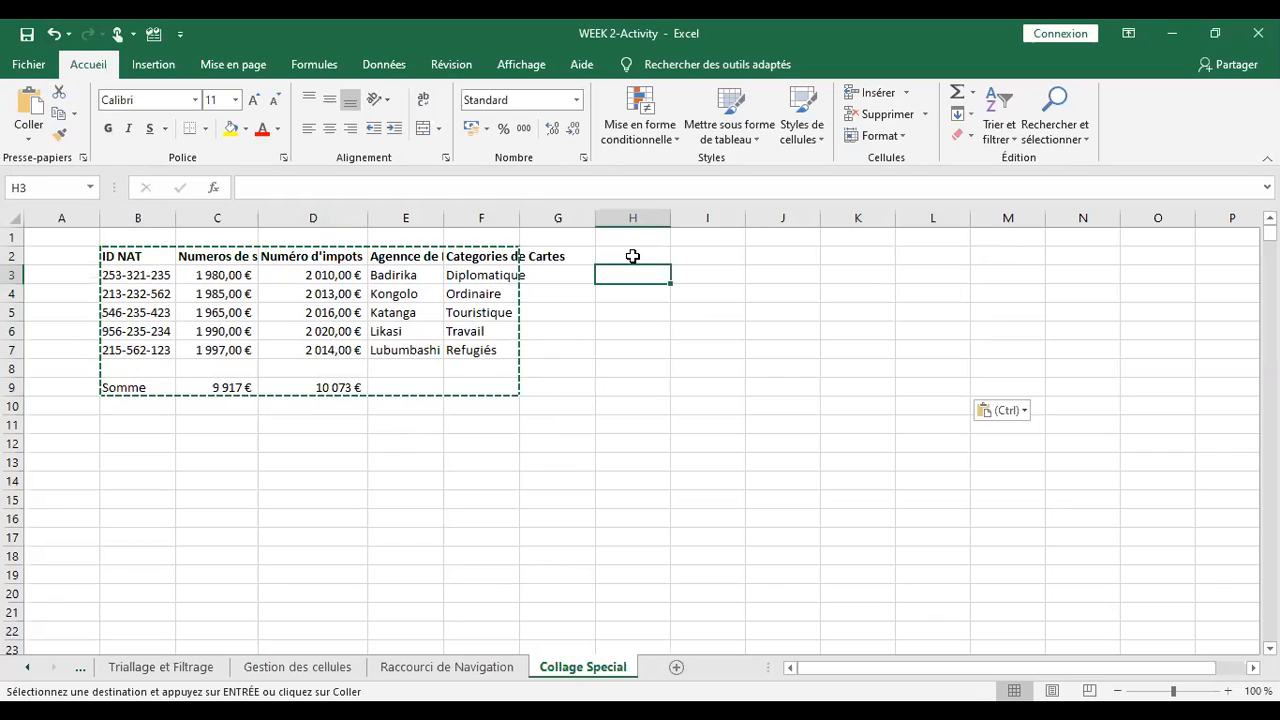
- Test the format-only range by entering Congo in H2, 12 in H3 and 200 in I3
{"action": "left_click", "coordinate": [633, 256]}
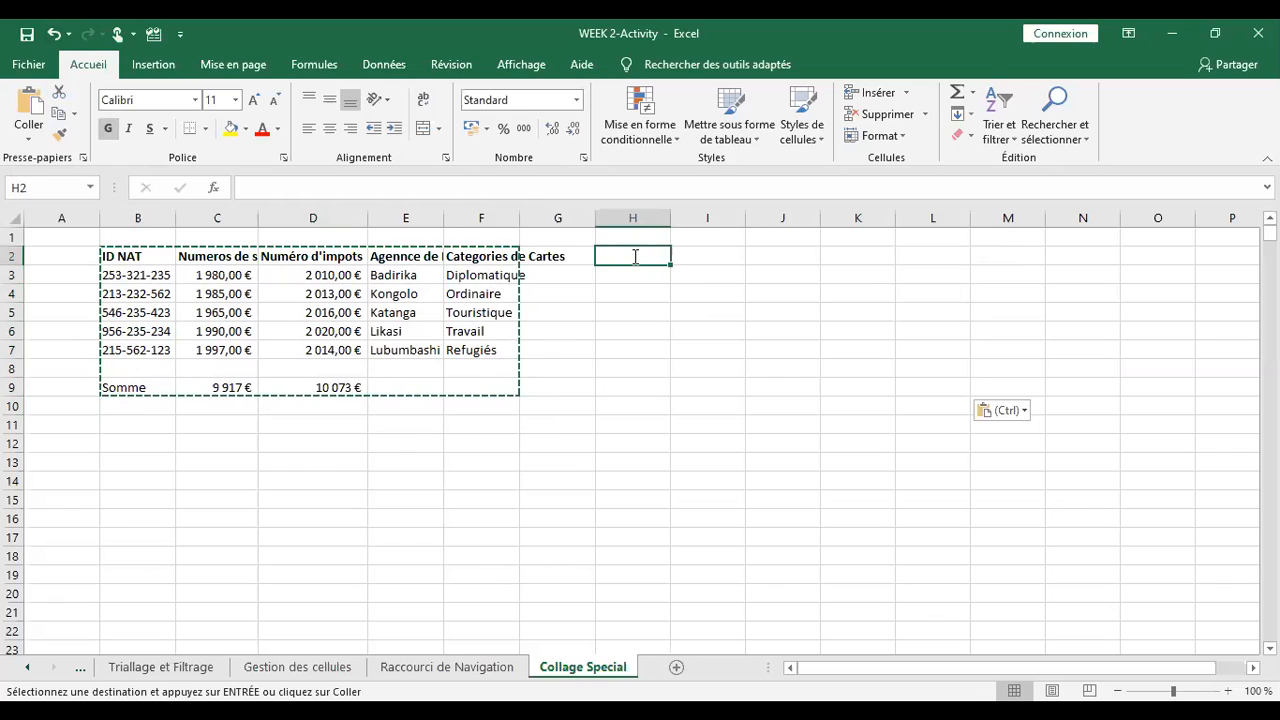
{"action": "type", "text": "Congo"}
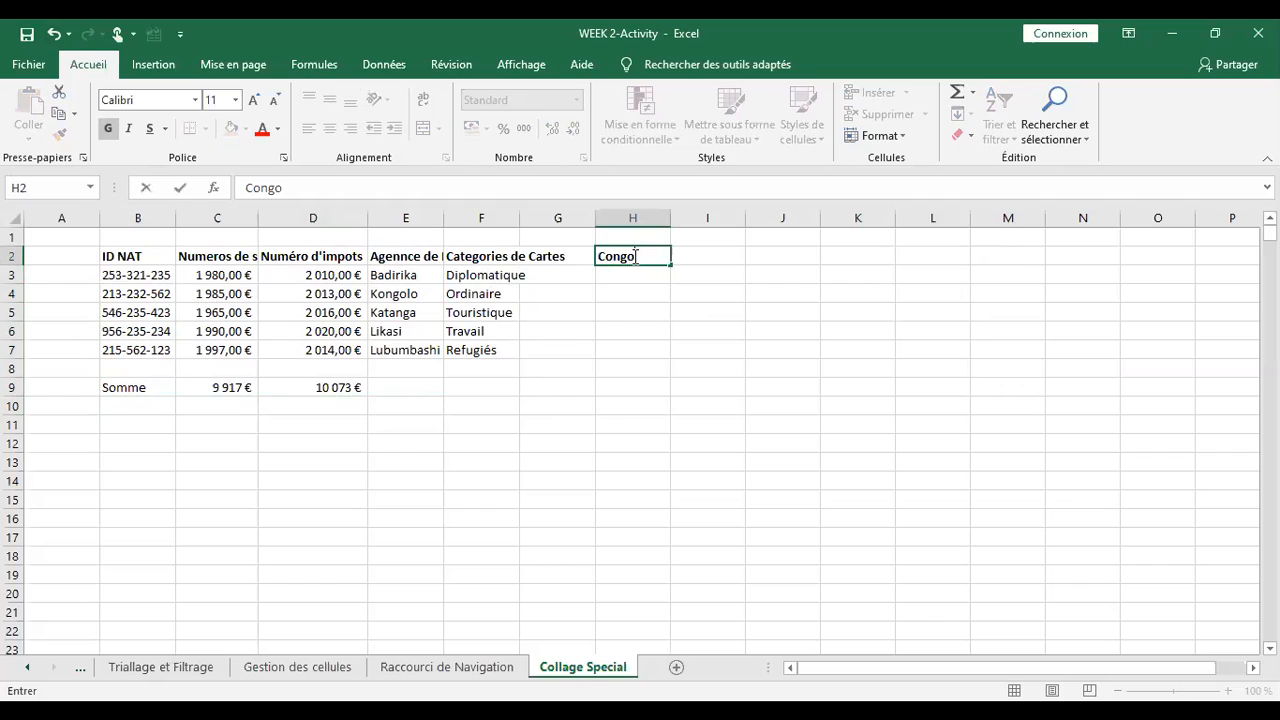
{"action": "key", "text": "Return"}
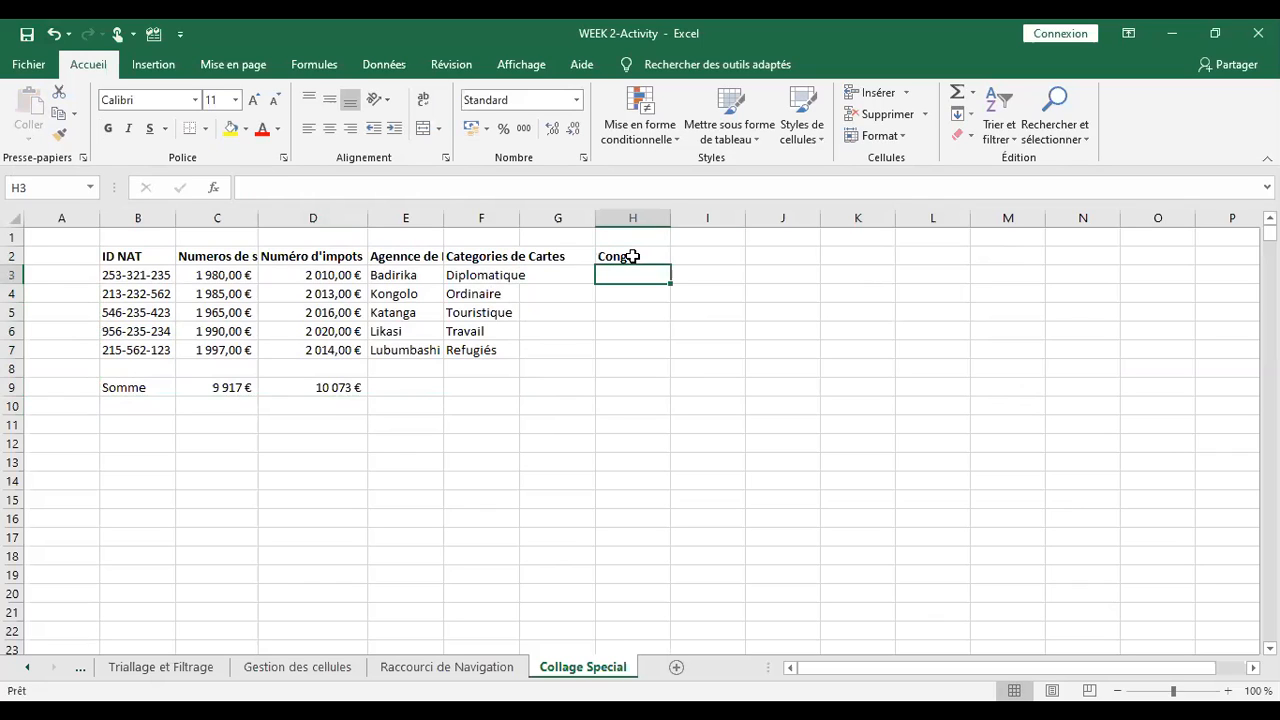
{"action": "type", "text": "12"}
{"action": "key", "text": "Return"}
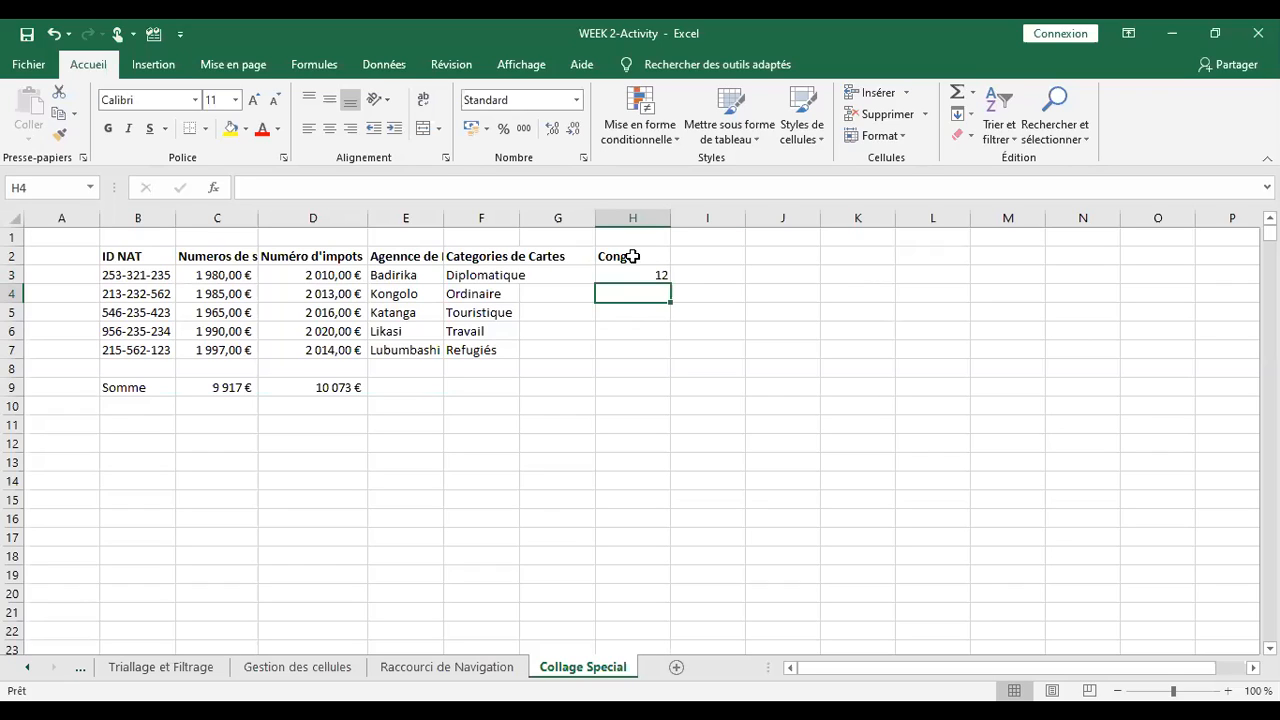
{"action": "left_click", "coordinate": [698, 271]}
{"action": "type", "text": "200"}
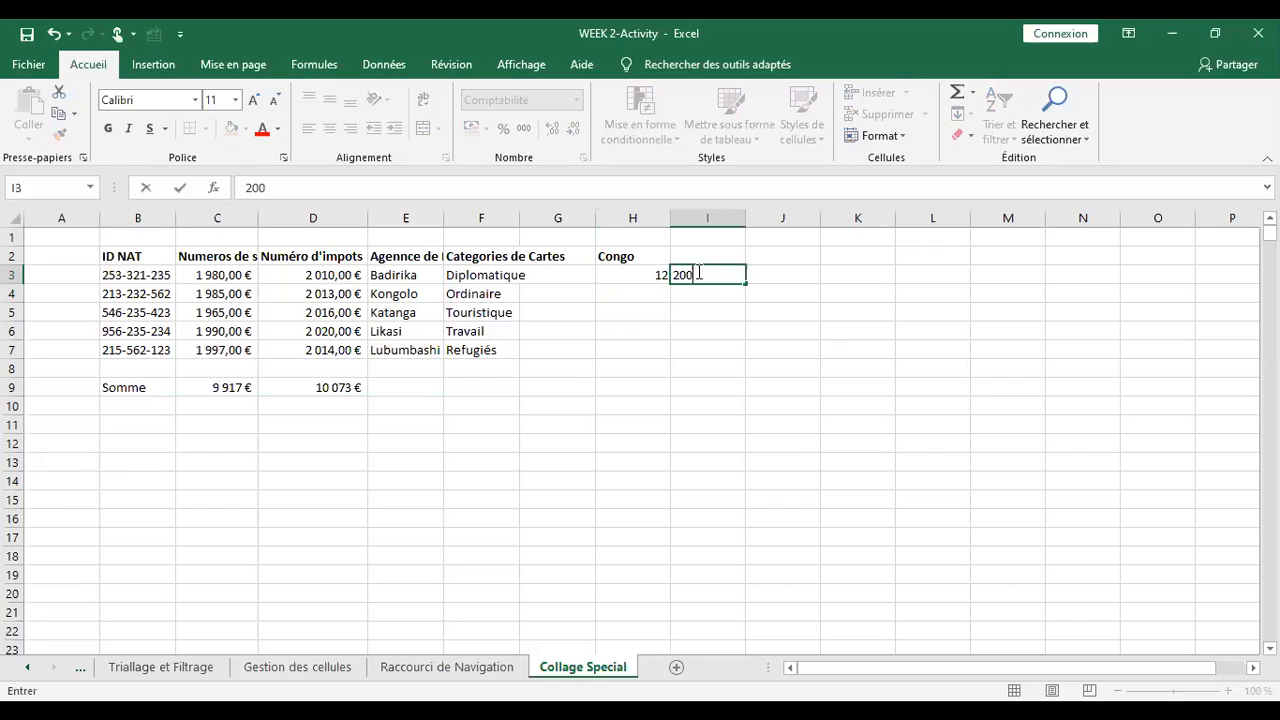
{"action": "key", "text": "Return"}
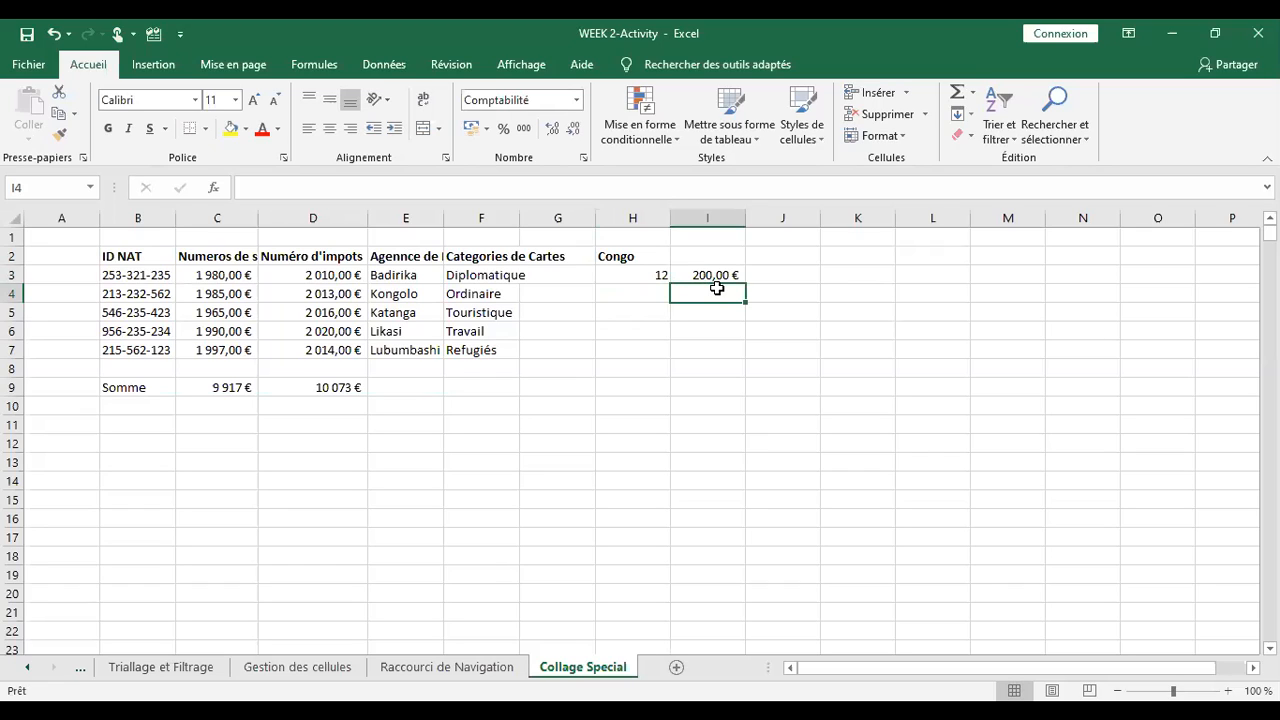
- Enter 2235 in J3 and 1233 in K3 to test their applied number formats
{"action": "left_click", "coordinate": [791, 268]}
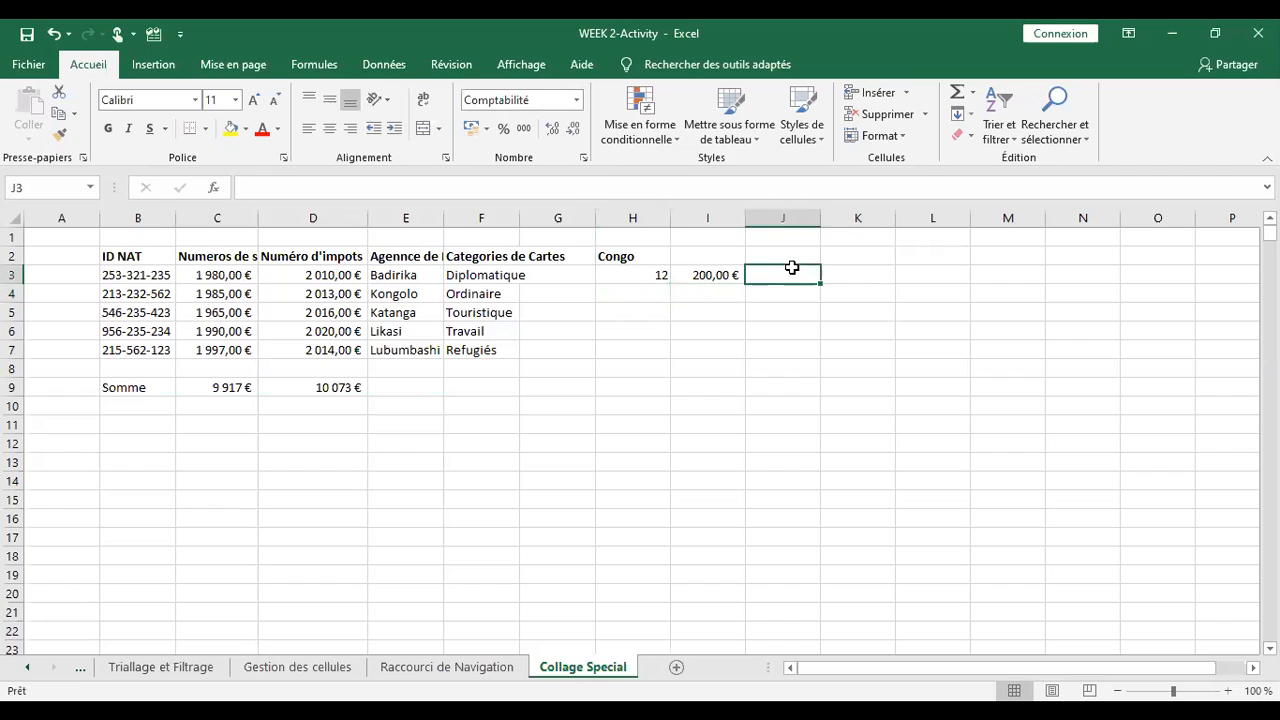
{"action": "type", "text": "2235"}
{"action": "key", "text": "Return"}
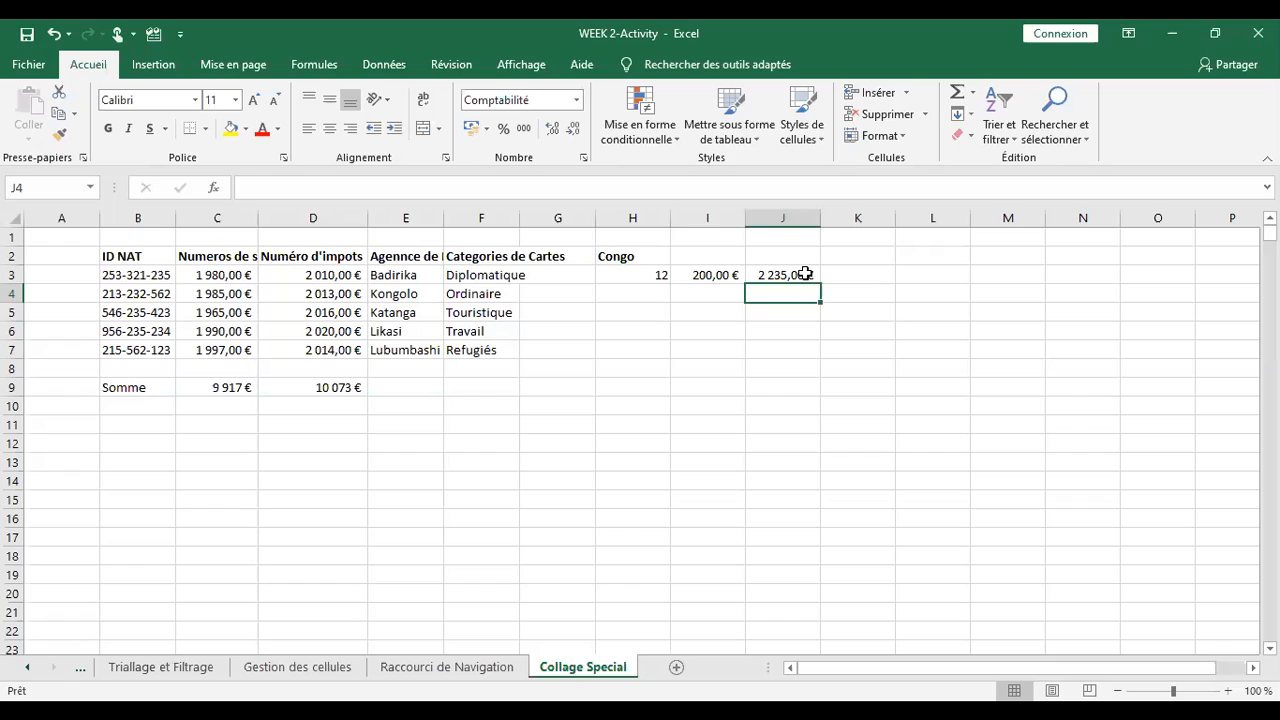
{"action": "left_click", "coordinate": [859, 272]}
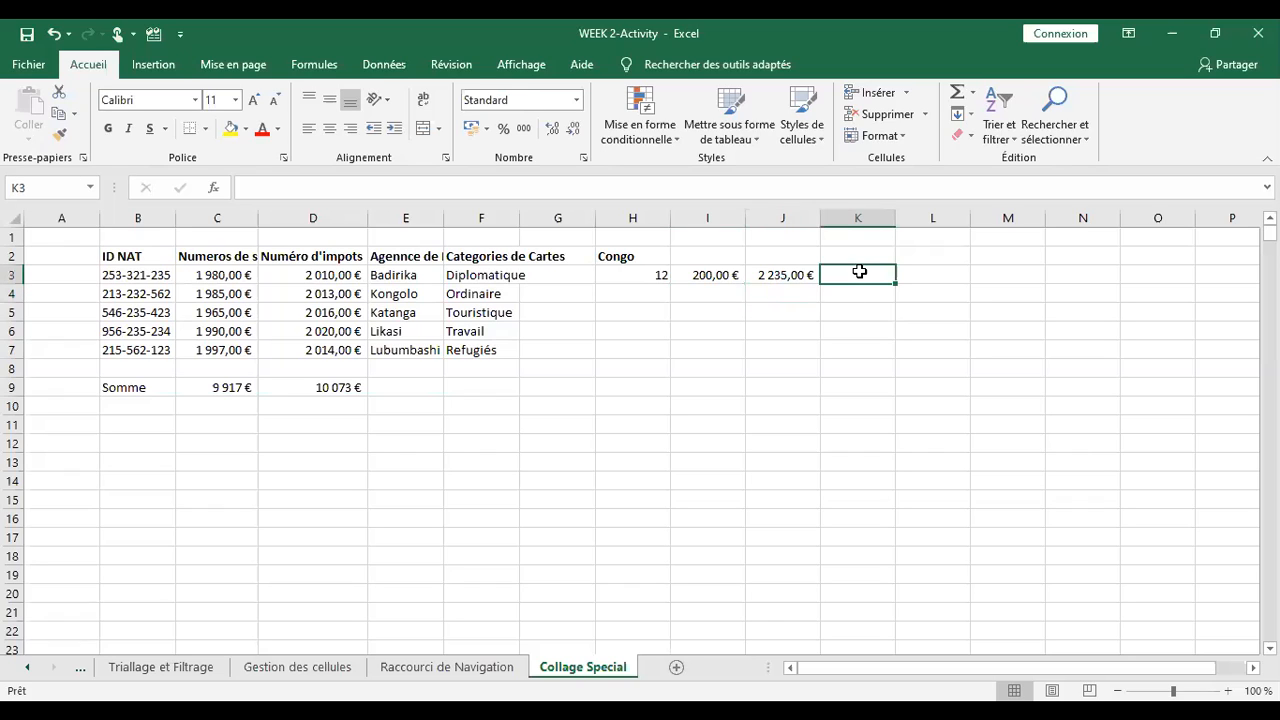
{"action": "type", "text": "1233"}
{"action": "key", "text": "Return"}
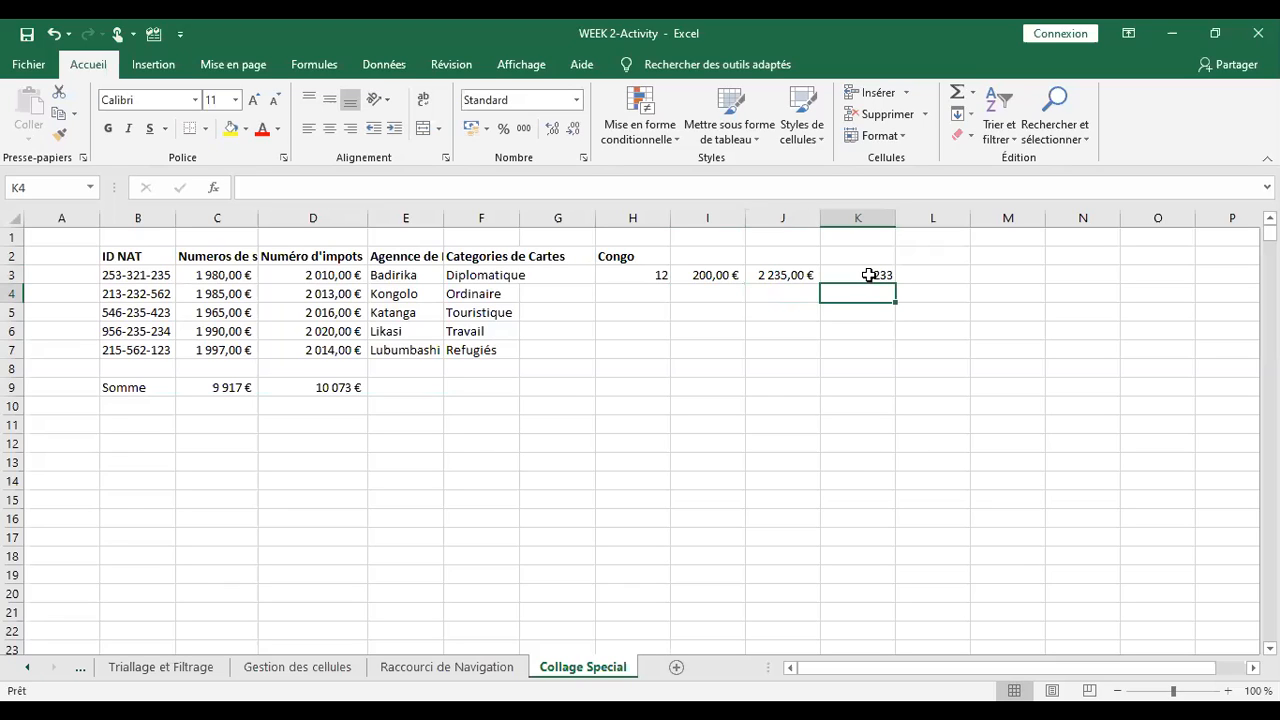
- Clear the test entries from H2:K4
{"action": "left_click", "coordinate": [869, 275]}
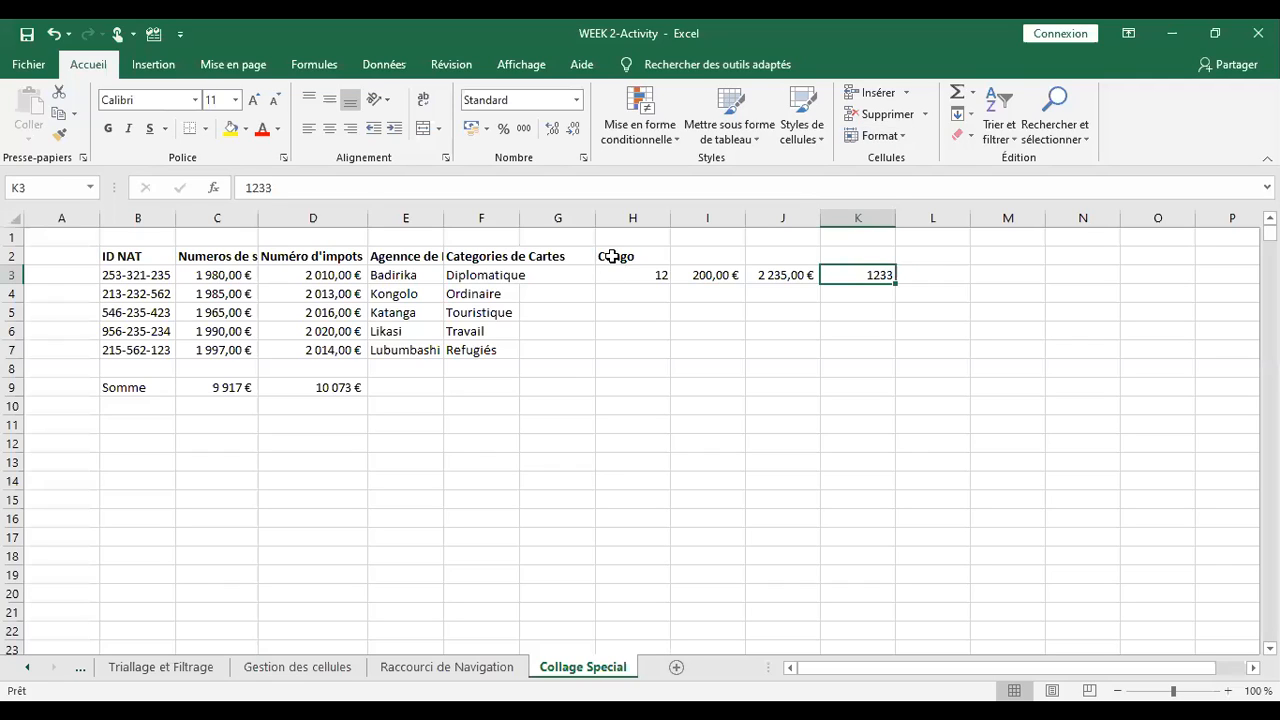
{"action": "left_click_drag", "start_coordinate": [610, 256], "coordinate": [872, 293]}
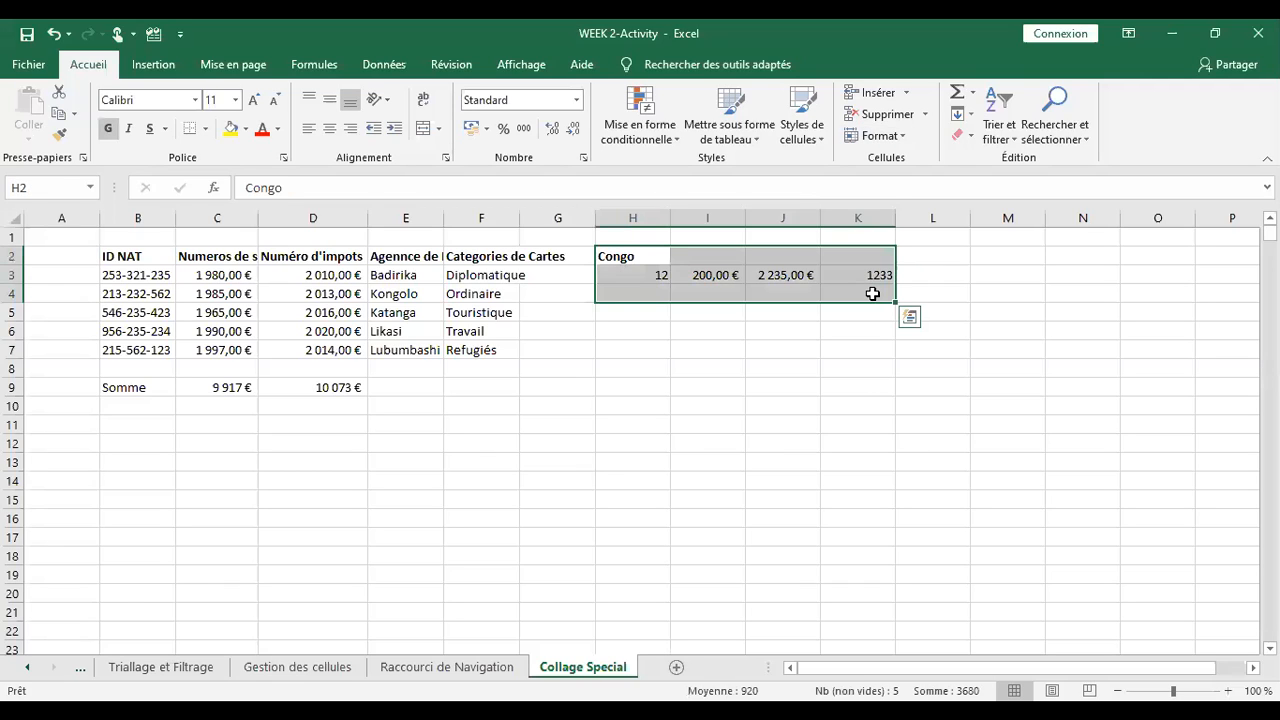
{"action": "key", "text": "Delete"}
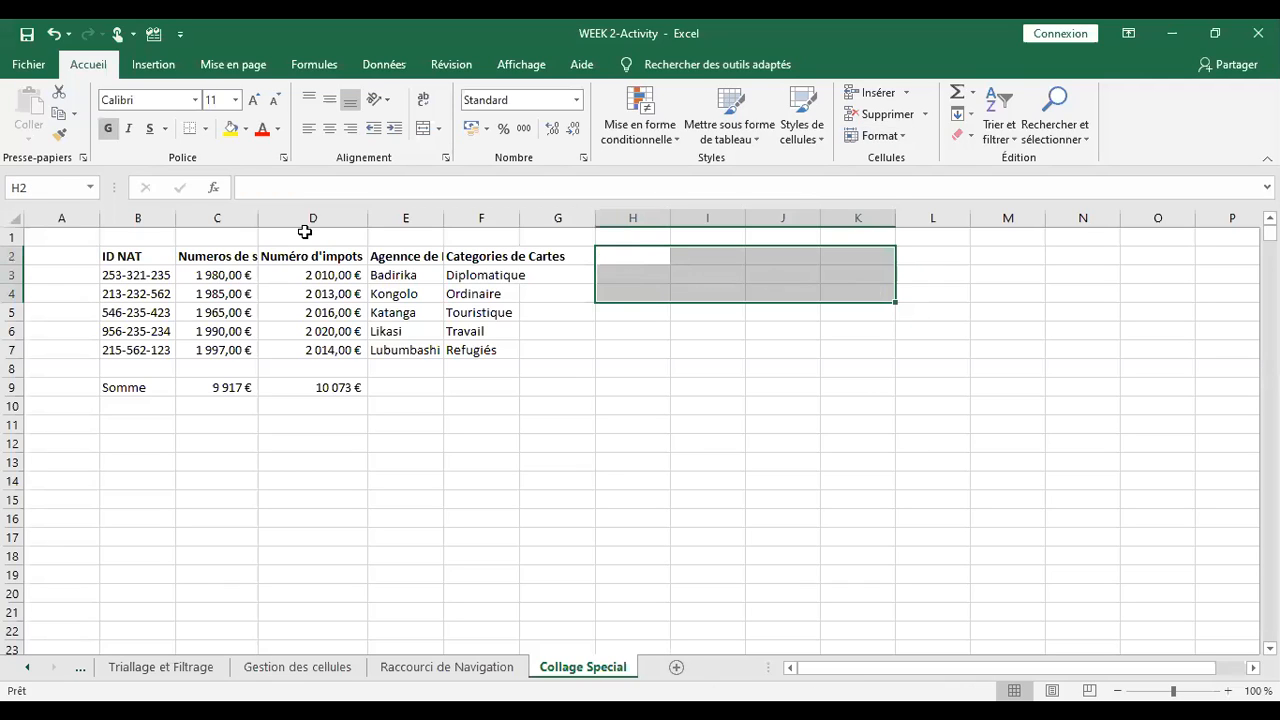
- Copy the table B2:F9 and paste it at H2 with the Formules et formats des nombres option of Collage spécial
{"action": "left_click", "coordinate": [110, 256]}
{"action": "key", "text": "ctrl+shift+Right"}
{"action": "key", "text": "ctrl+shift+Down"}
{"action": "key", "text": "ctrl+shift+Down"}
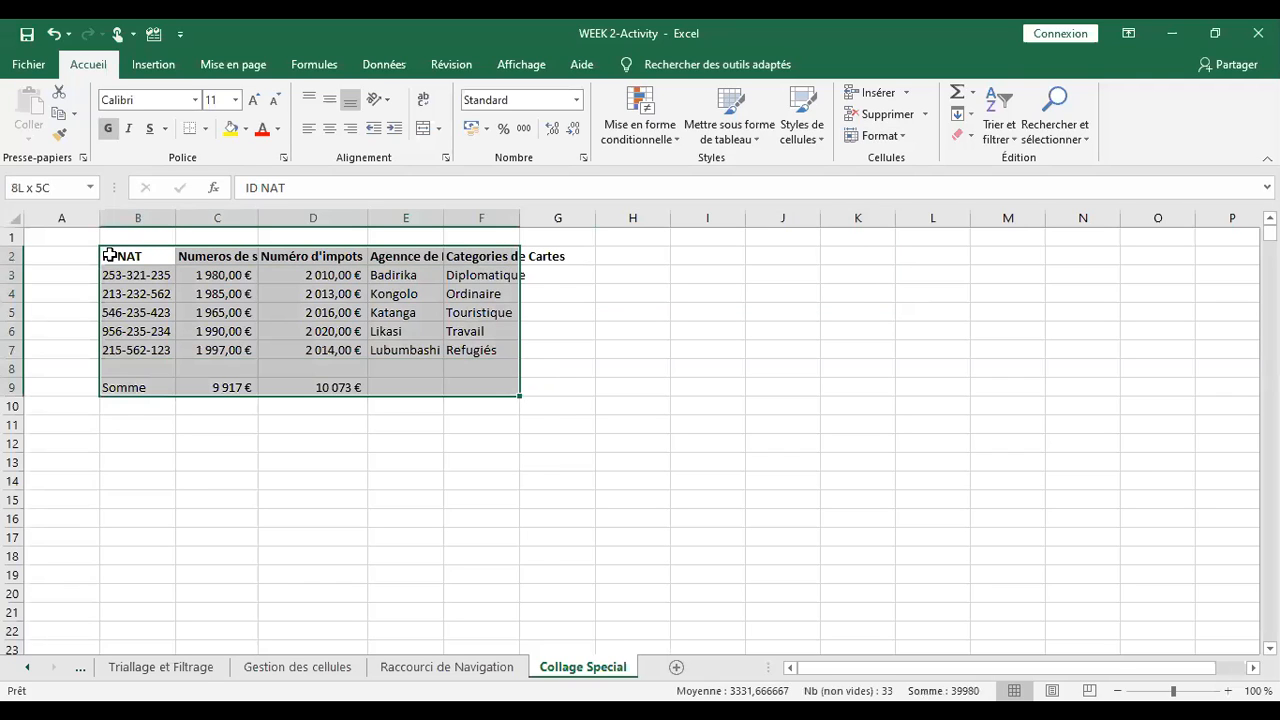
{"action": "key", "text": "ctrl+c"}
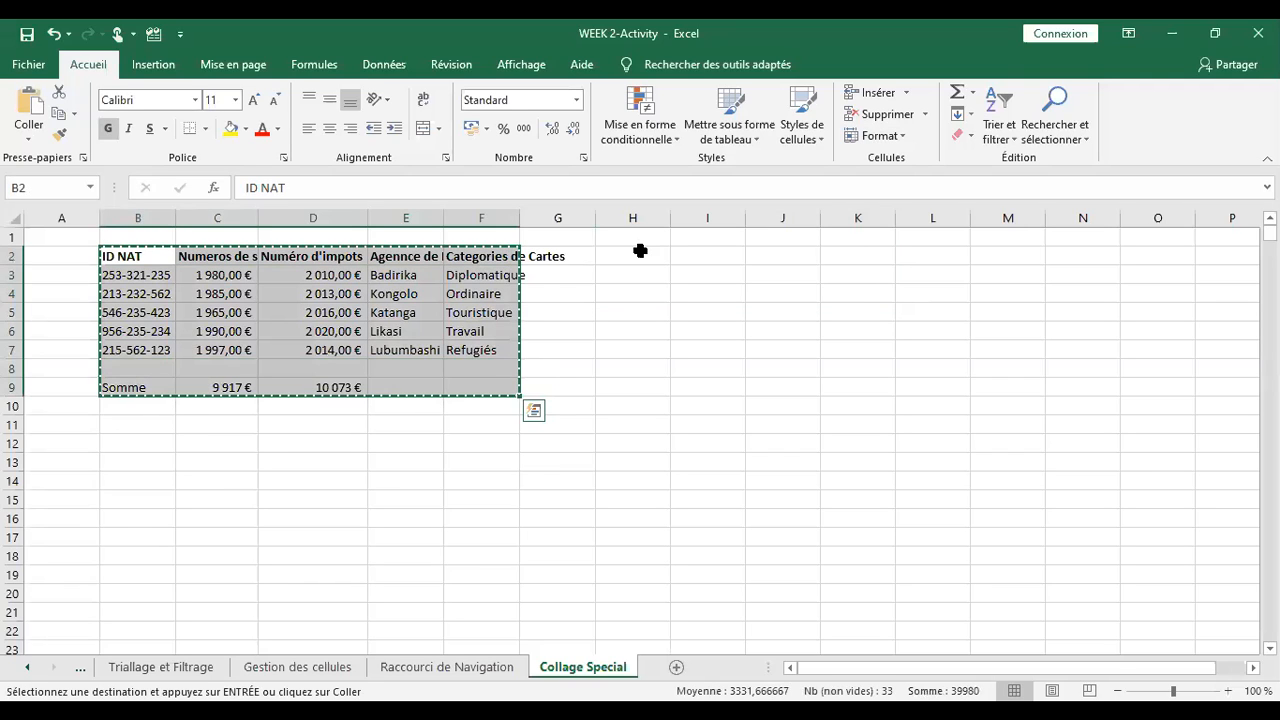
{"action": "left_click", "coordinate": [640, 251]}
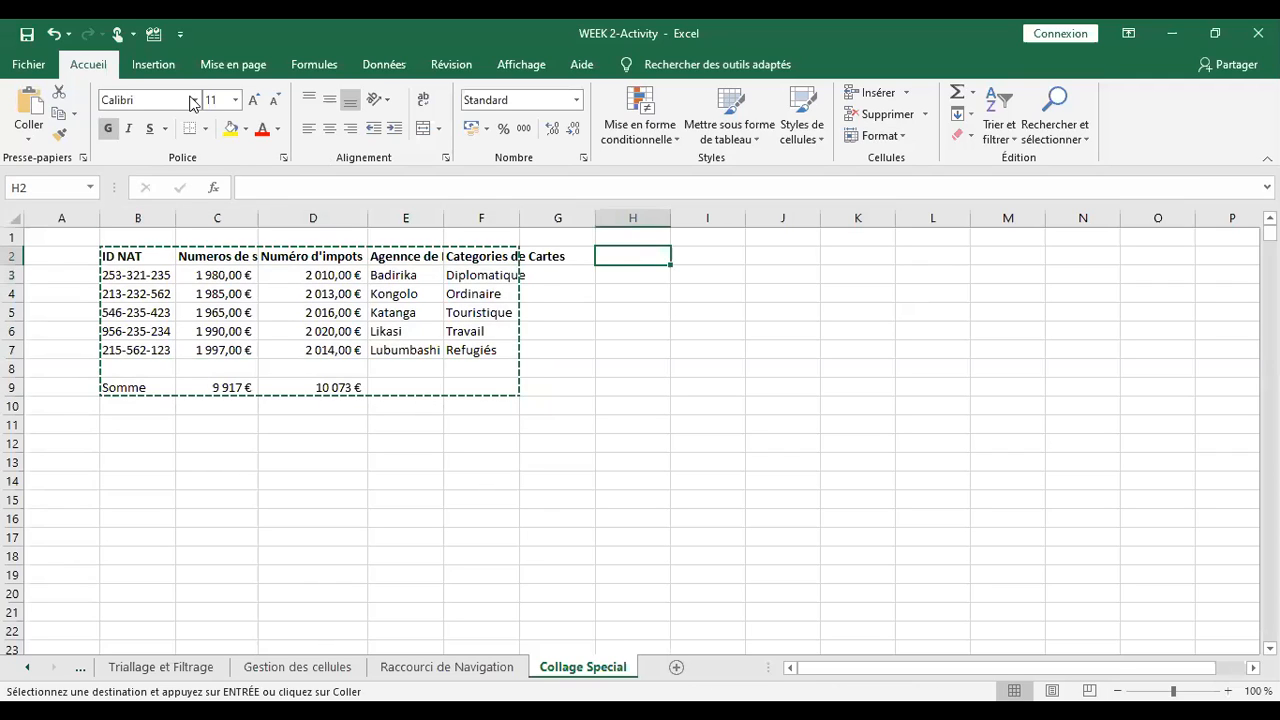
{"action": "left_click", "coordinate": [27, 138]}
{"action": "left_click", "coordinate": [50, 337]}
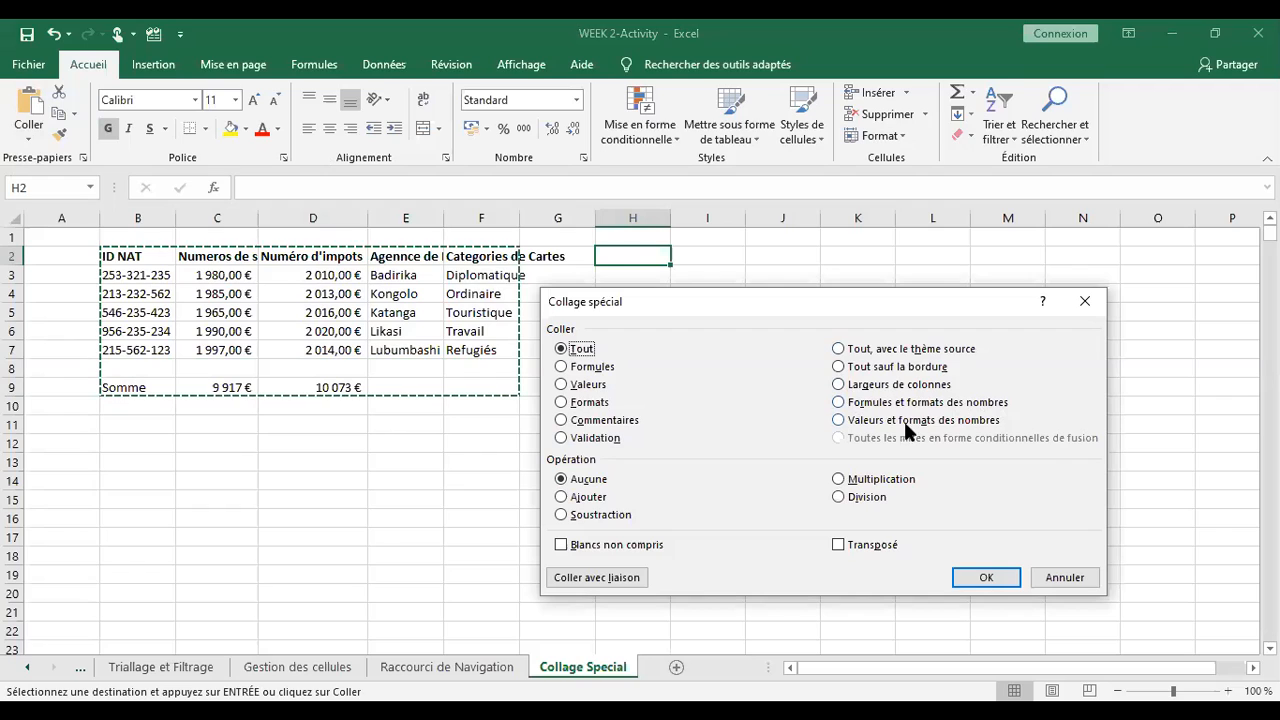
{"action": "left_click", "coordinate": [838, 403]}
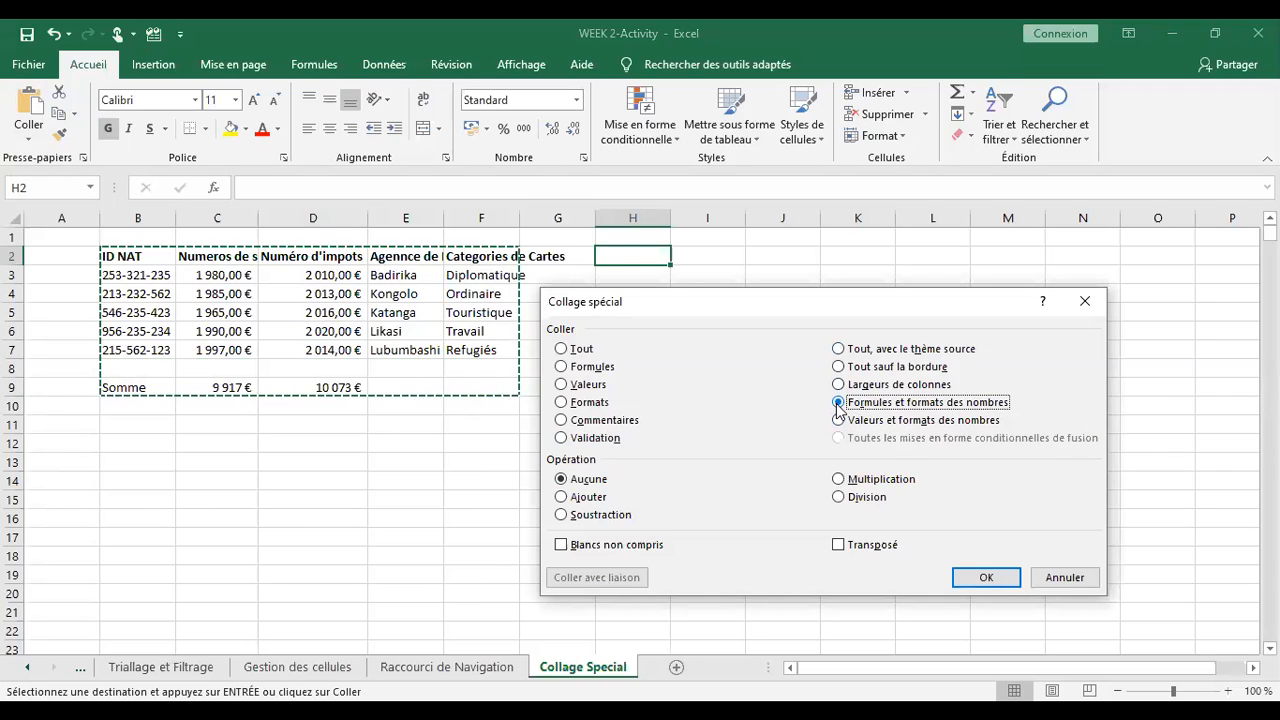
{"action": "left_click", "coordinate": [840, 420]}
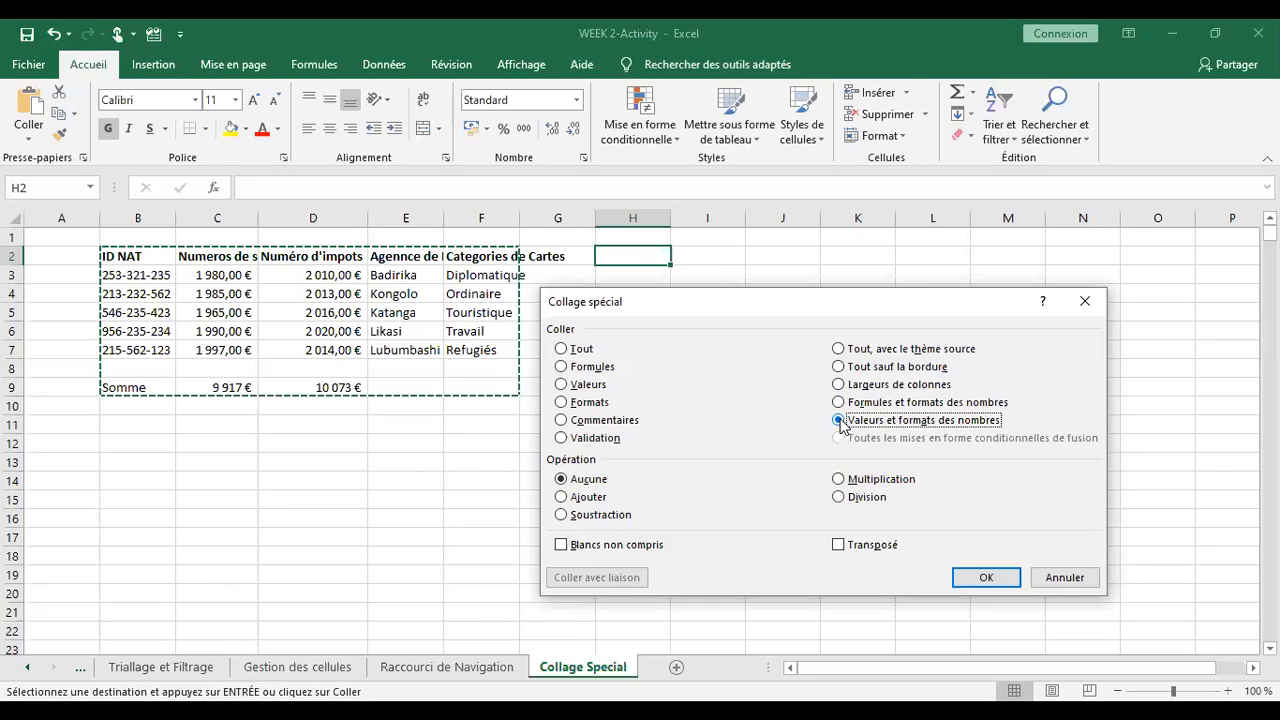
{"action": "key", "text": "Up"}
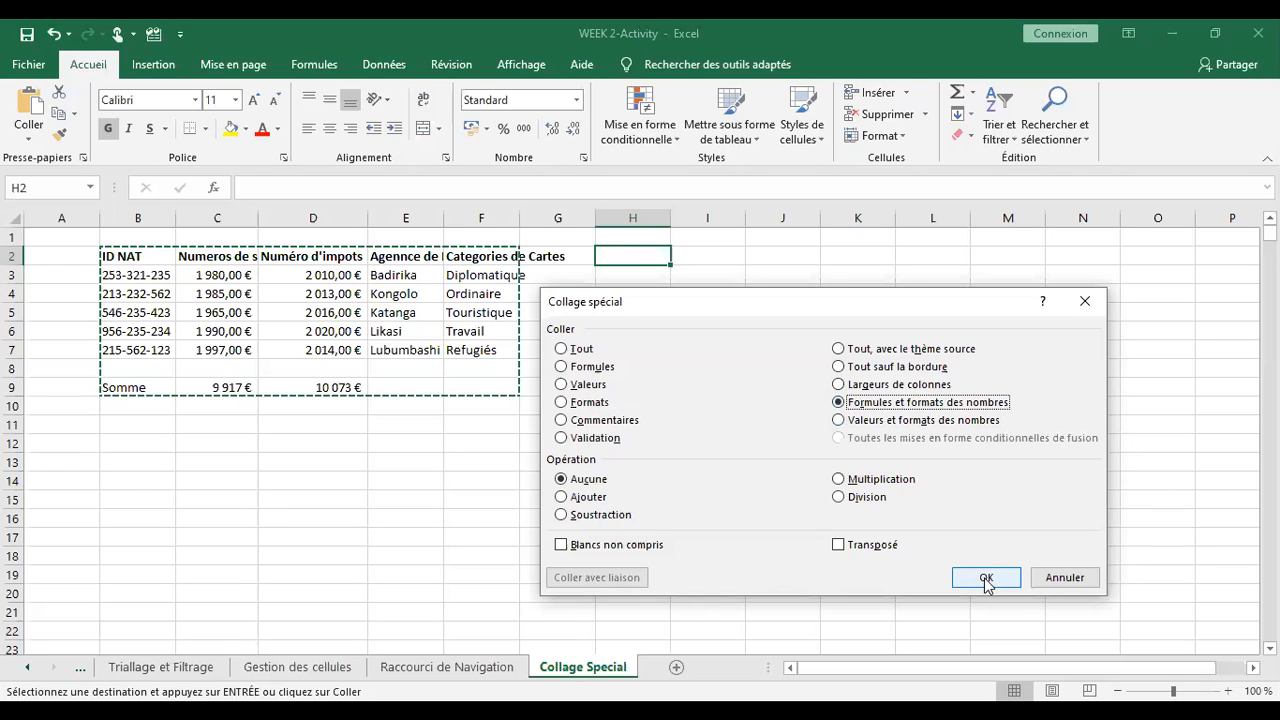
{"action": "left_click", "coordinate": [986, 580]}
- Compare the pasted table's formatting with the original and check the contents of total cells I9 and J9
{"action": "left_click_drag", "start_coordinate": [614, 257], "coordinate": [953, 333]}
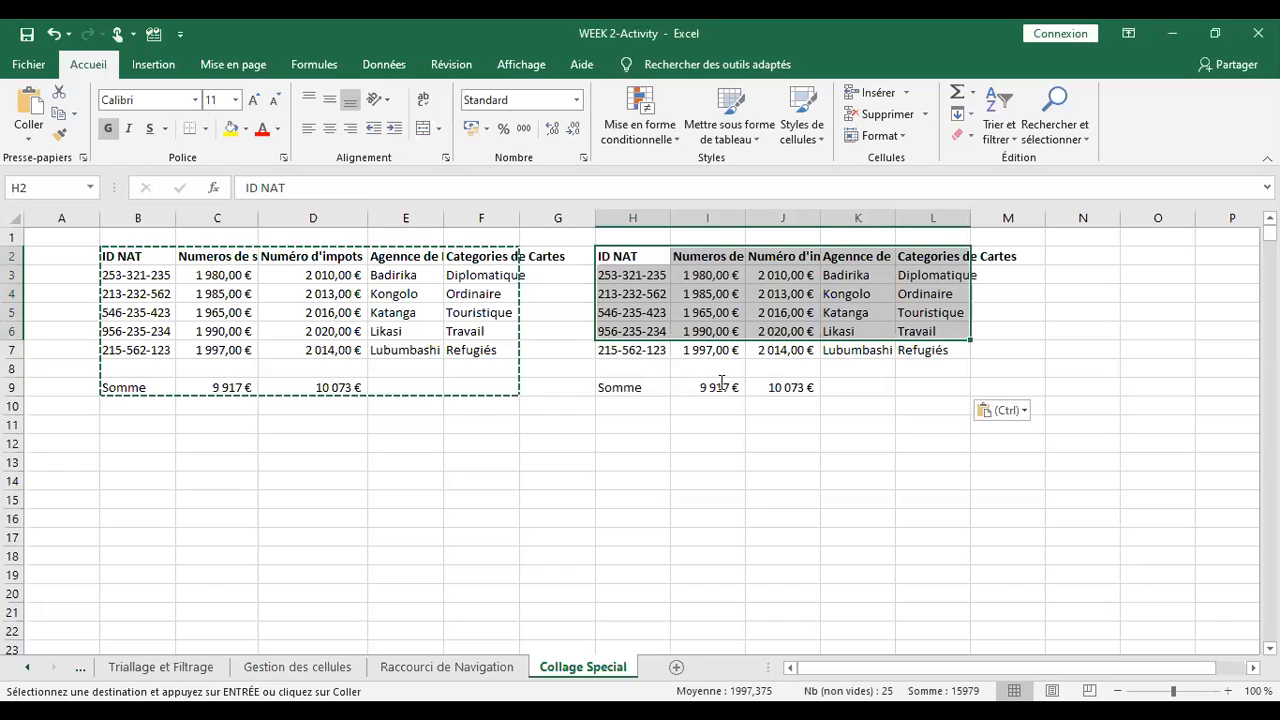
{"action": "double_click", "coordinate": [721, 386]}
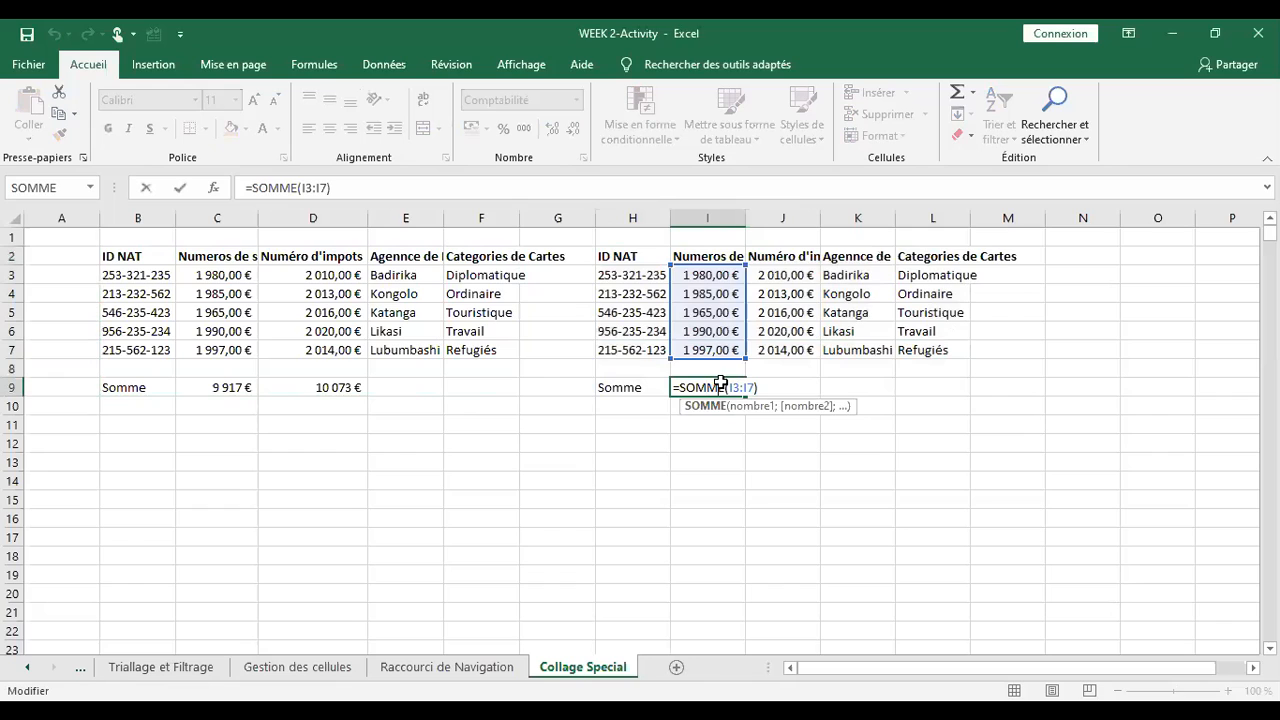
{"action": "left_click", "coordinate": [812, 392]}
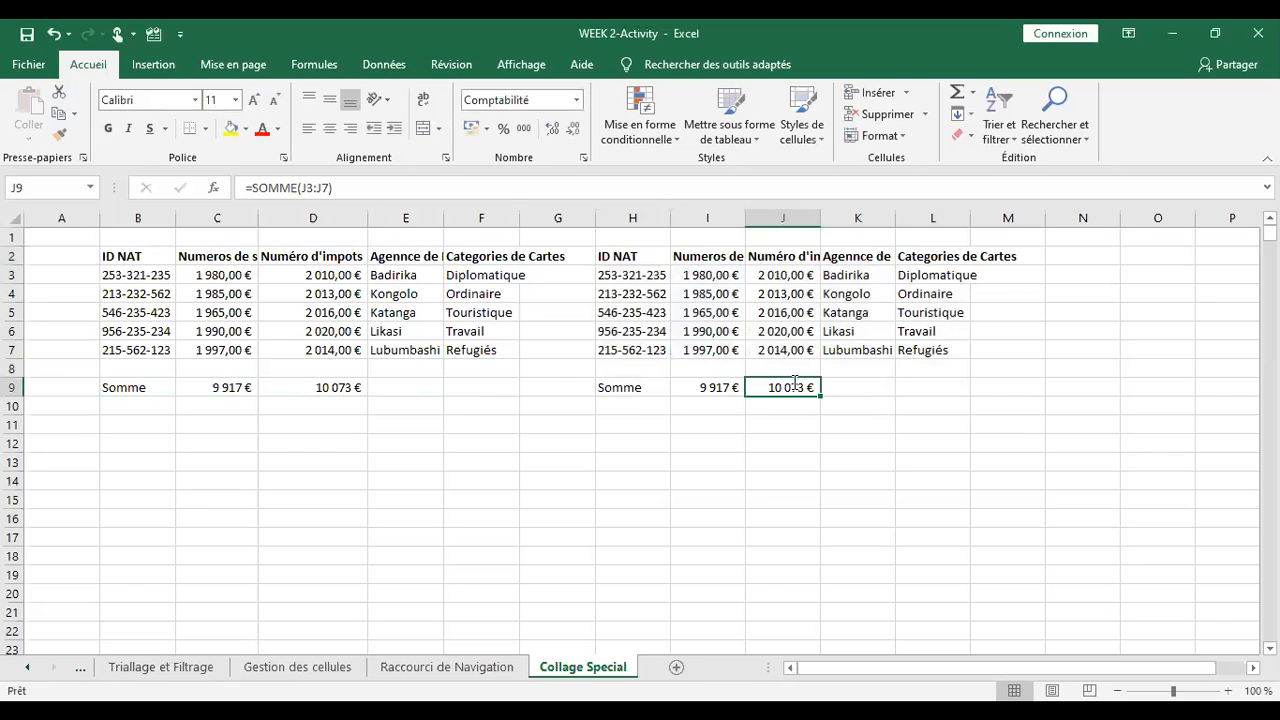
{"action": "double_click", "coordinate": [795, 387]}
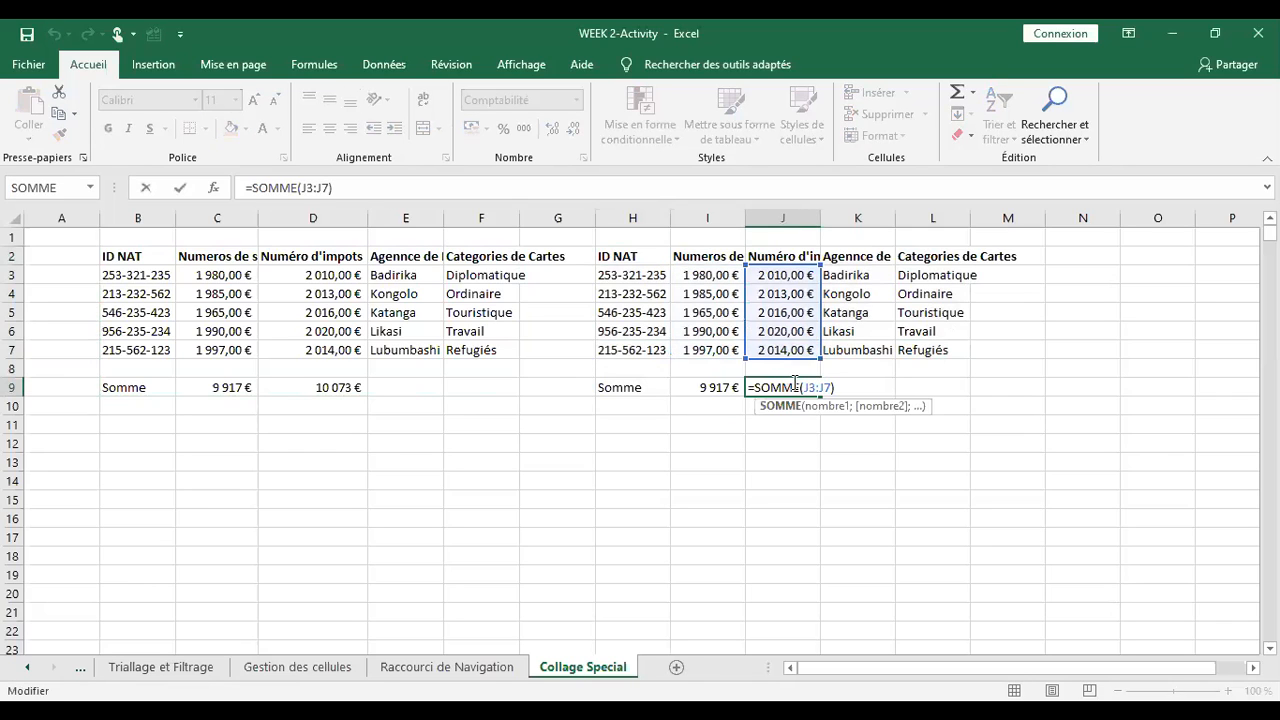
{"action": "key", "text": "Return"}
- Clear the pasted copy in H2:M10, then copy B2:G9 and paste it at I2 with Collage spécial's Valeurs et formats des nombres option
{"action": "left_click_drag", "start_coordinate": [620, 256], "coordinate": [977, 397]}
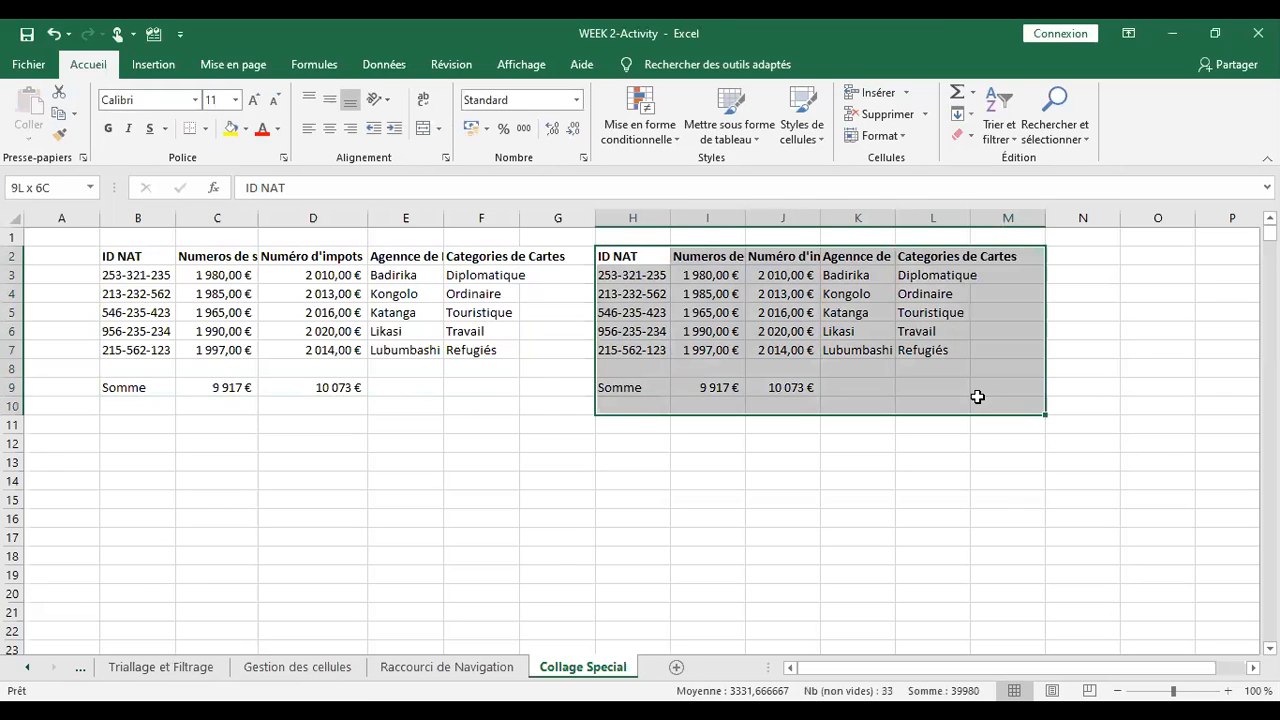
{"action": "key", "text": "Delete"}
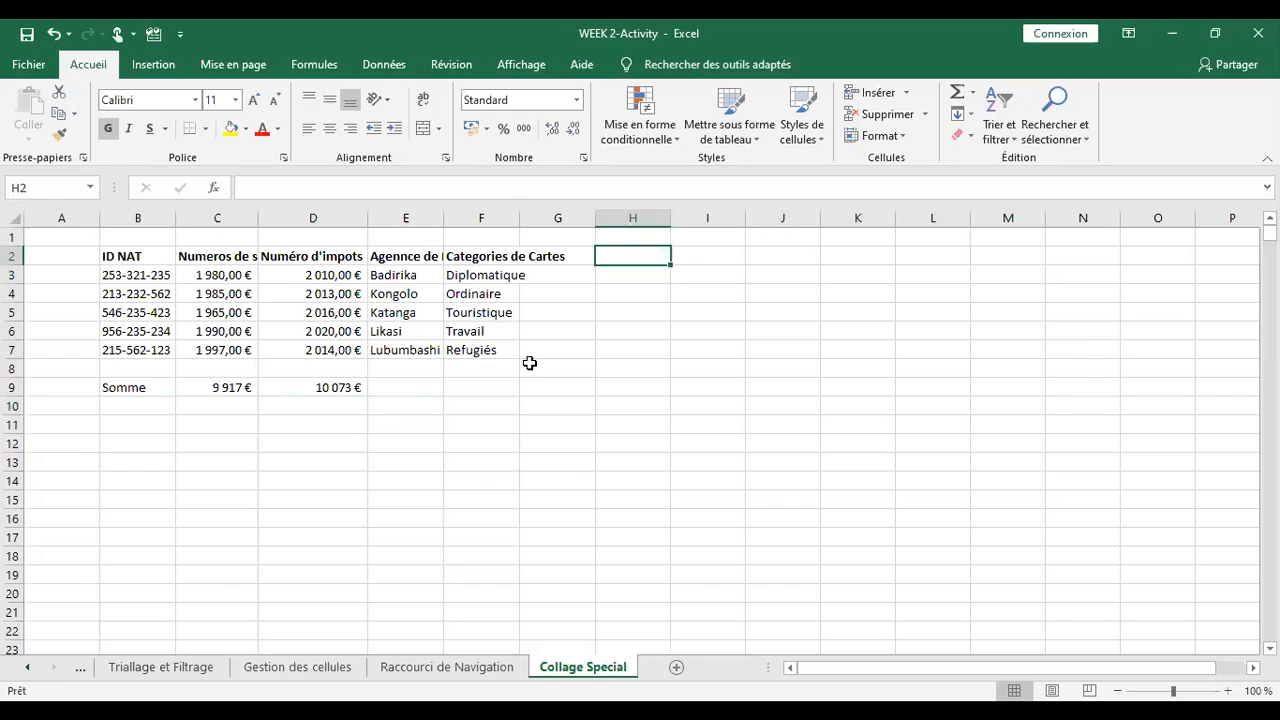
{"action": "left_click_drag", "start_coordinate": [138, 256], "coordinate": [528, 386]}
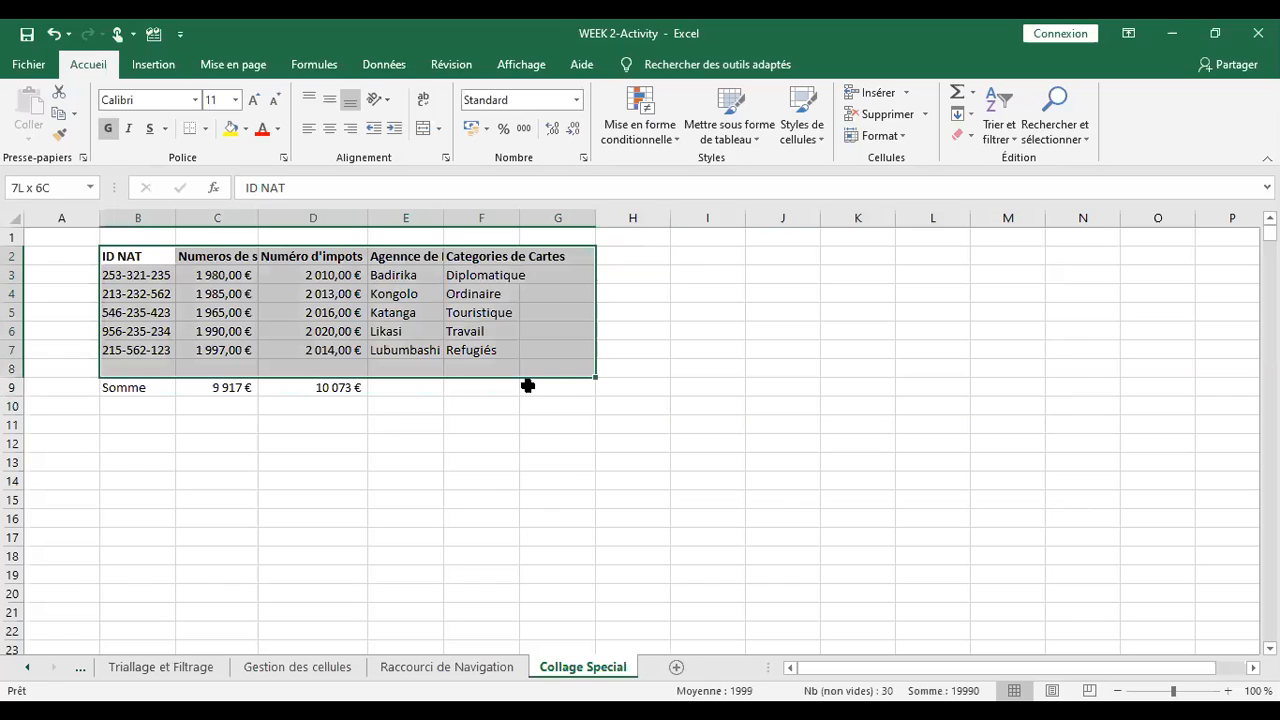
{"action": "key", "text": "ctrl+c"}
{"action": "left_click", "coordinate": [696, 248]}
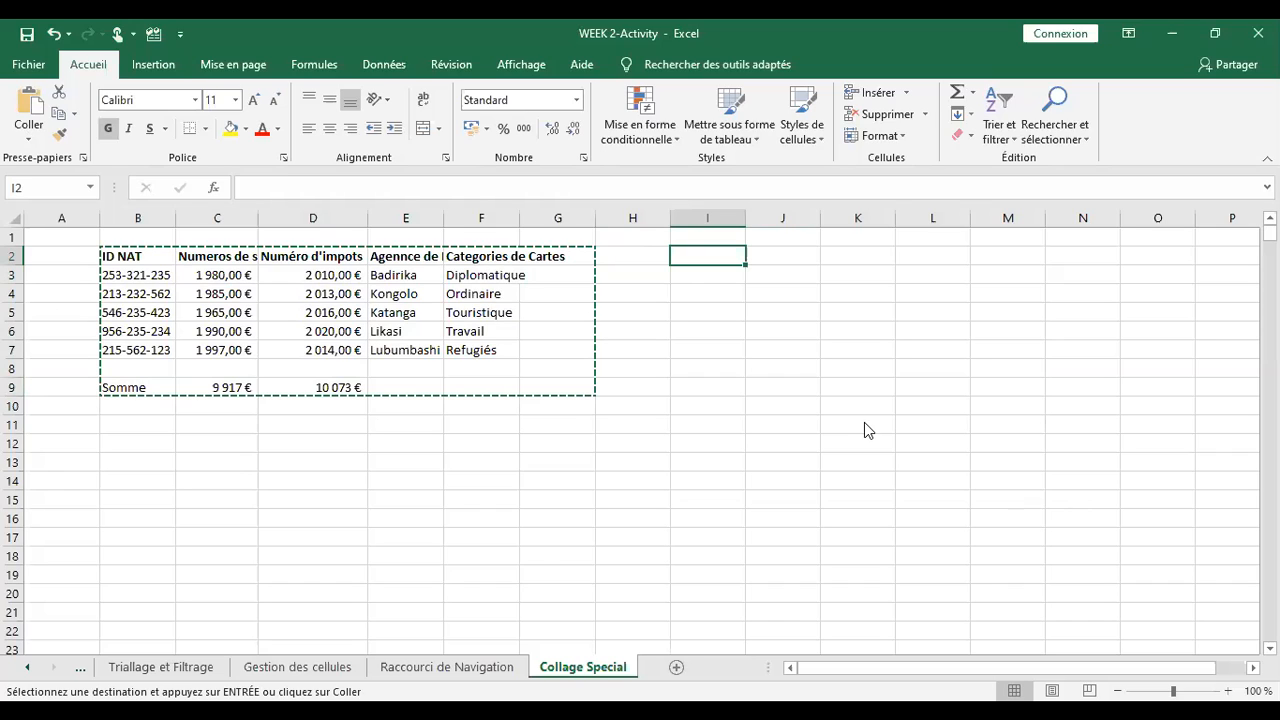
{"action": "key", "text": "ctrl+alt+v"}
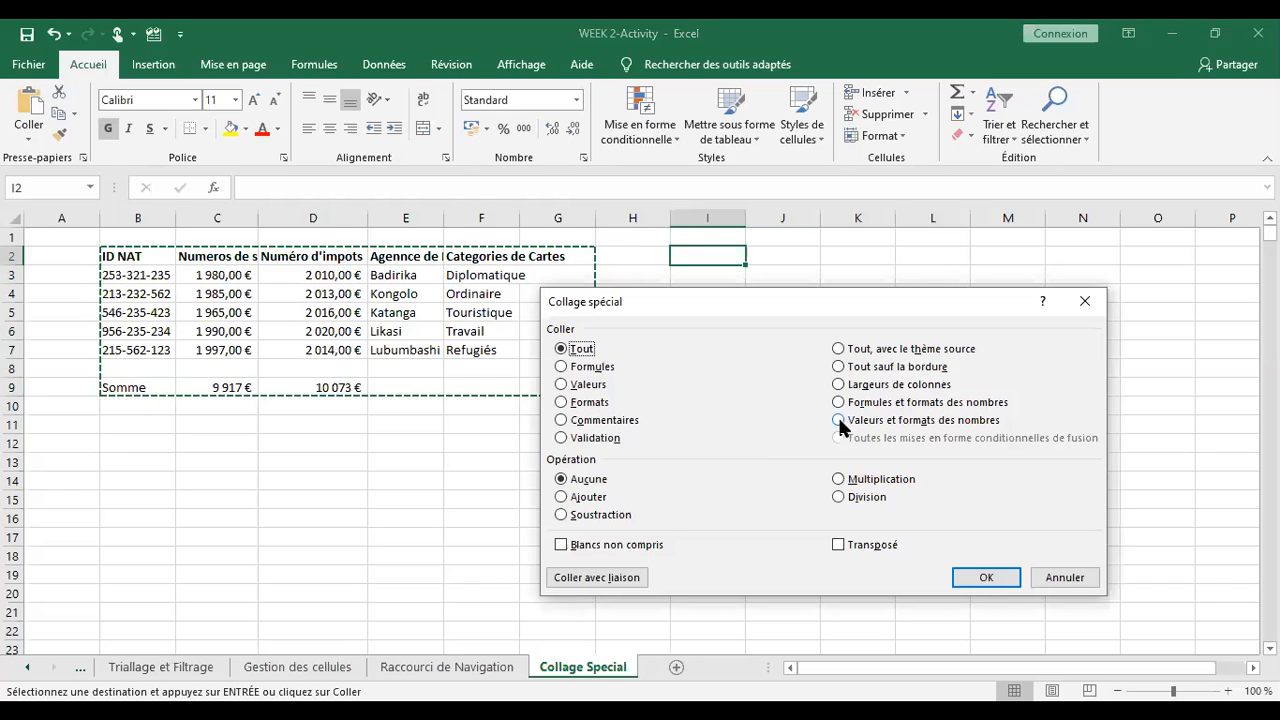
{"action": "left_click", "coordinate": [839, 420]}
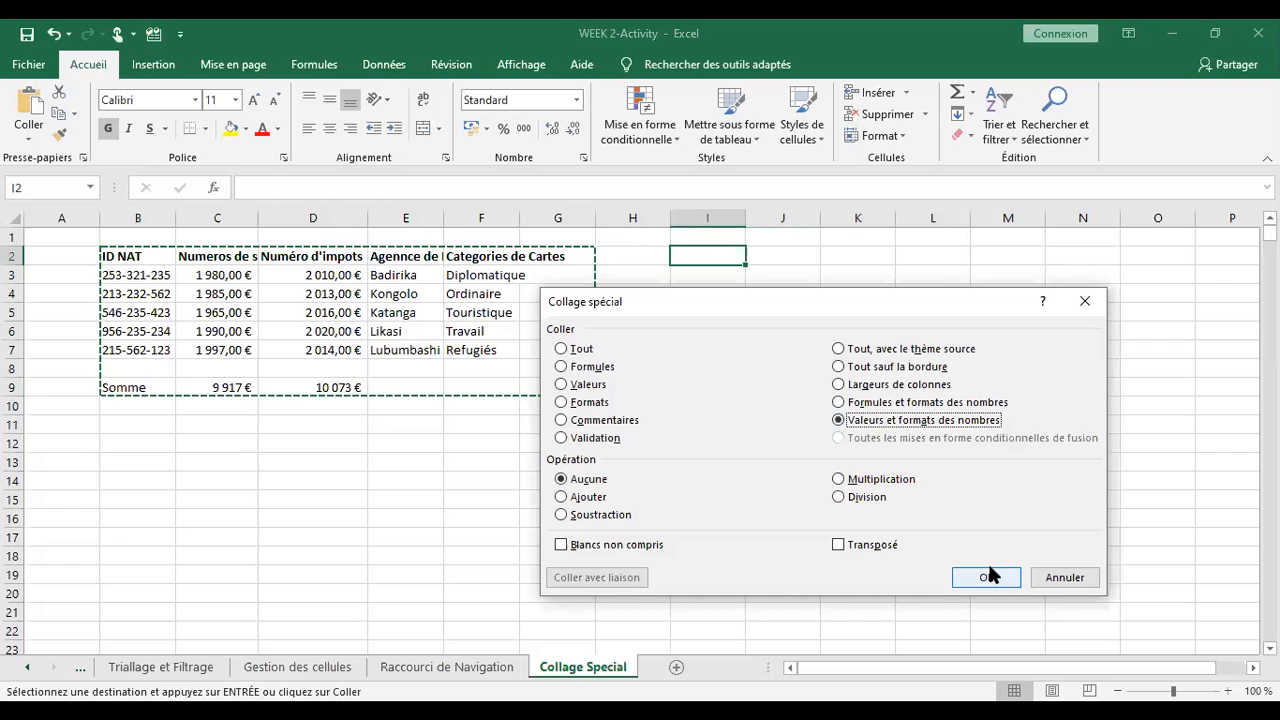
{"action": "key", "text": "Return"}
- Check whether total cell J9 in the new copy holds a formula or a plain value
{"action": "left_click", "coordinate": [797, 385]}
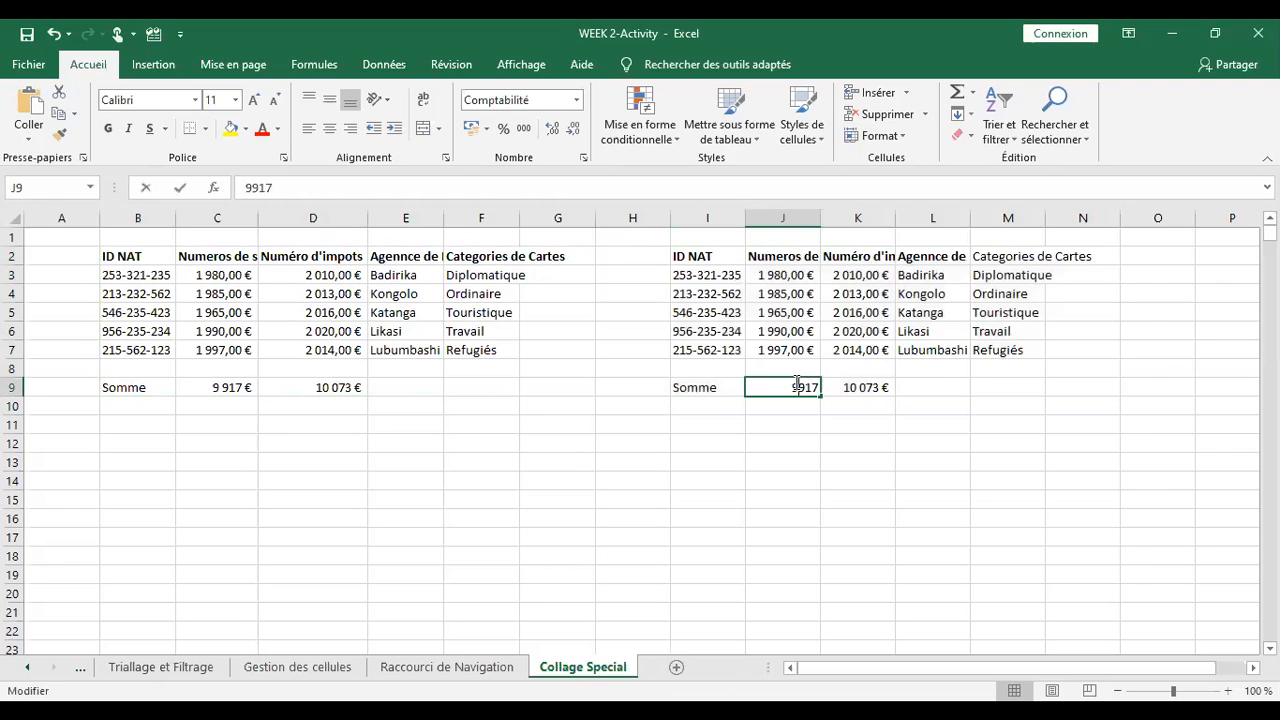
{"action": "key", "text": "Return"}
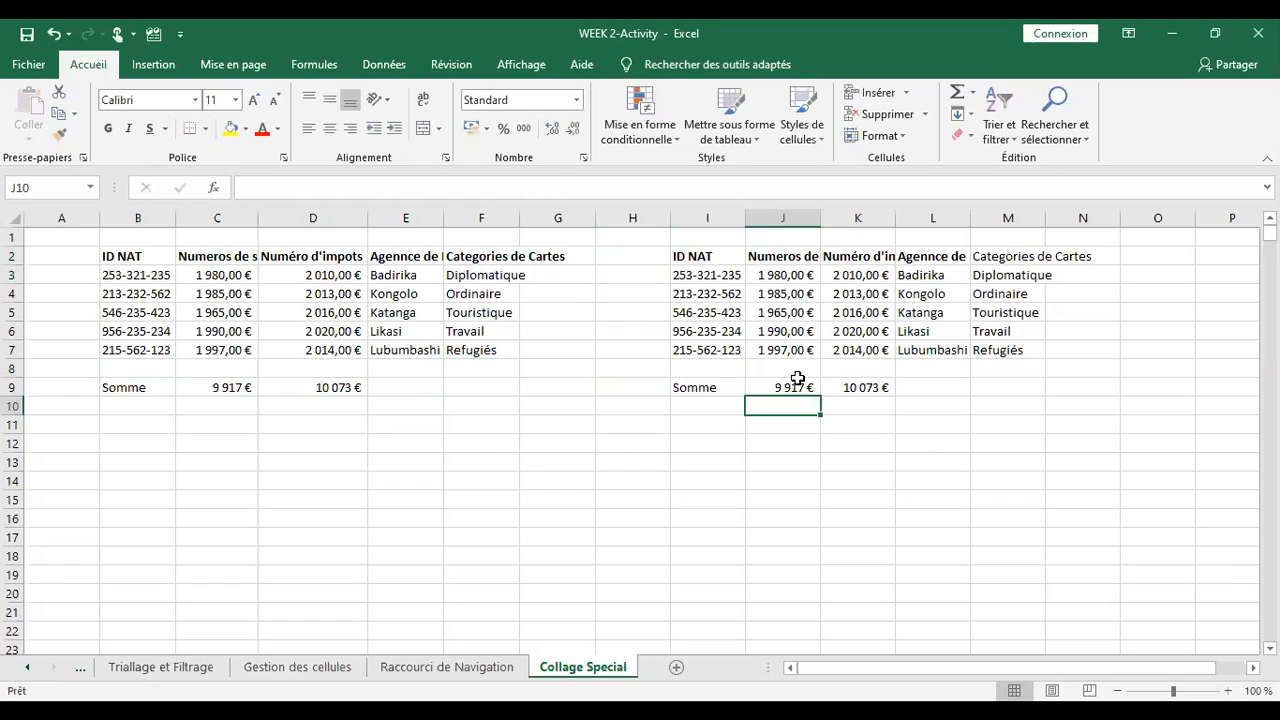
{"action": "left_click", "coordinate": [800, 386]}
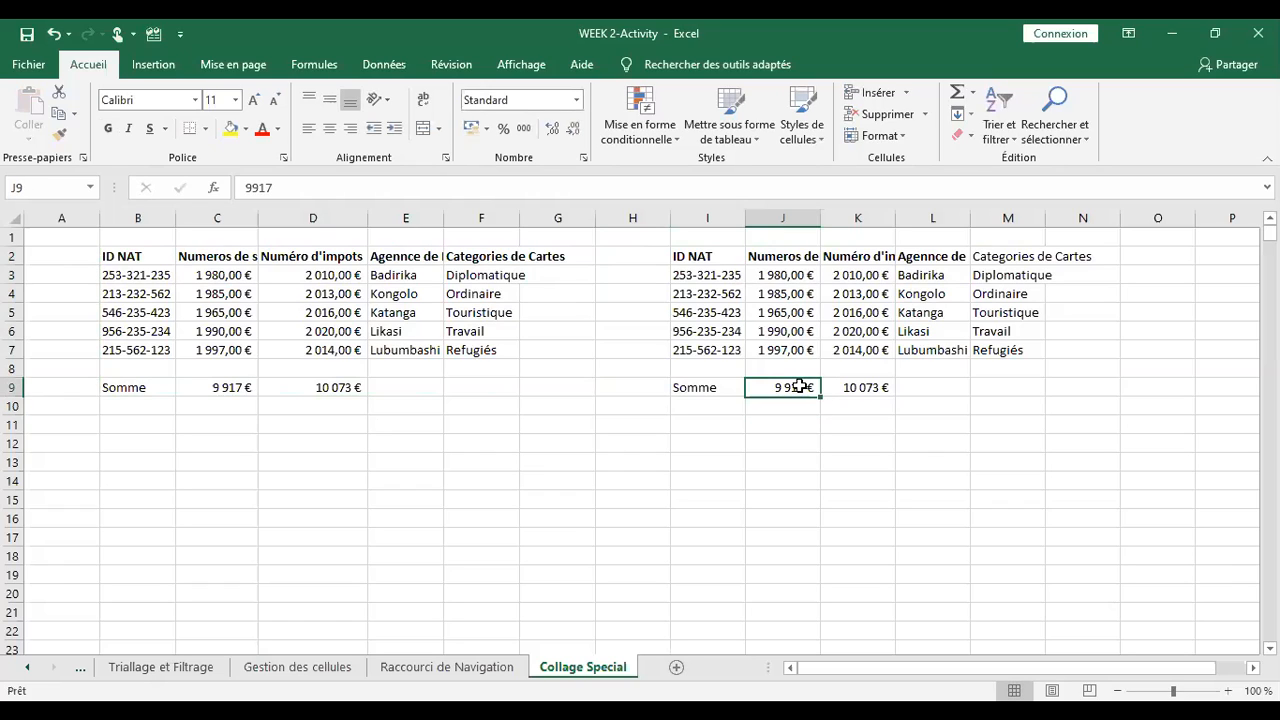
{"action": "double_click", "coordinate": [800, 386]}
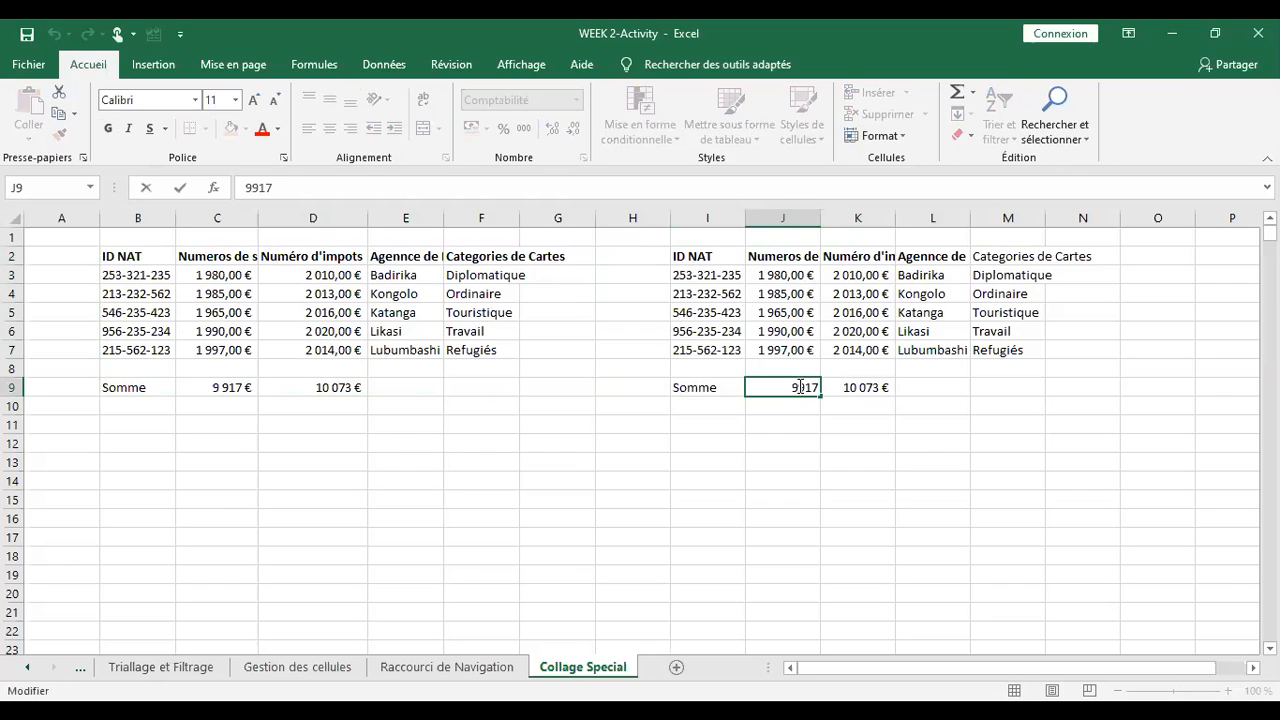
{"action": "left_click", "coordinate": [648, 428]}
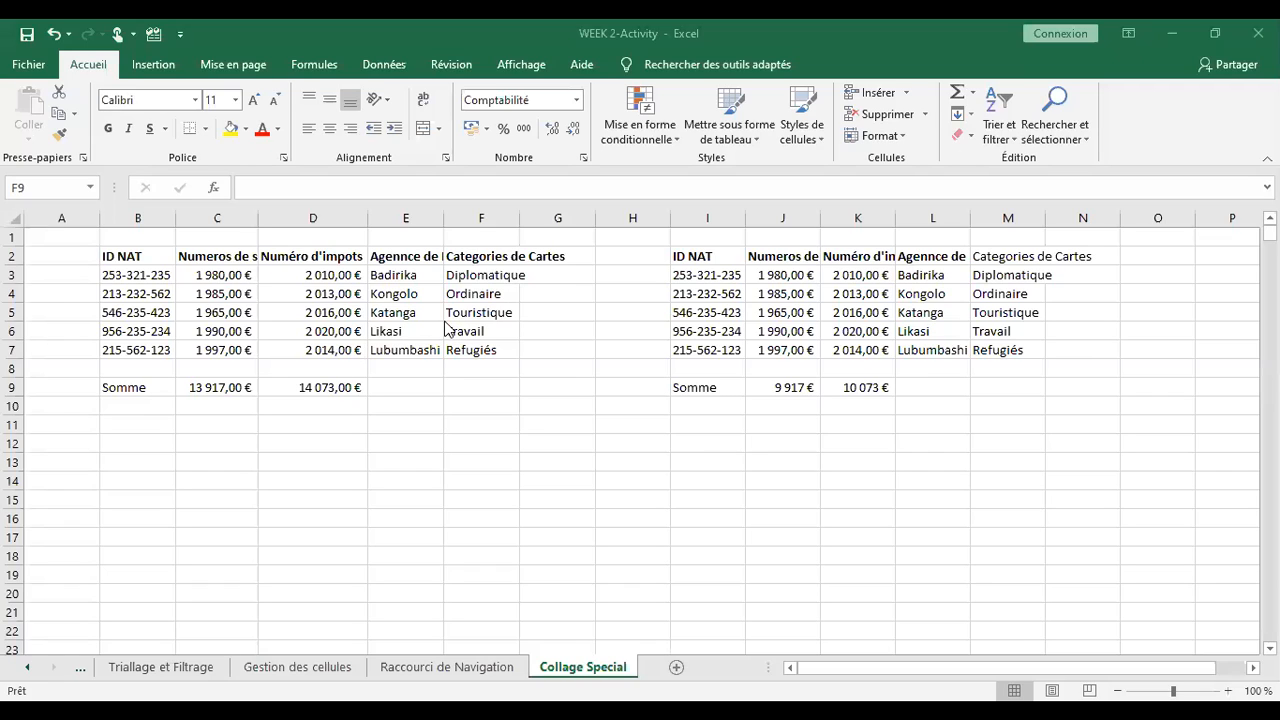
- Fill the Somme totals in C9:D9 down through row 14
{"action": "left_click", "coordinate": [207, 409]}
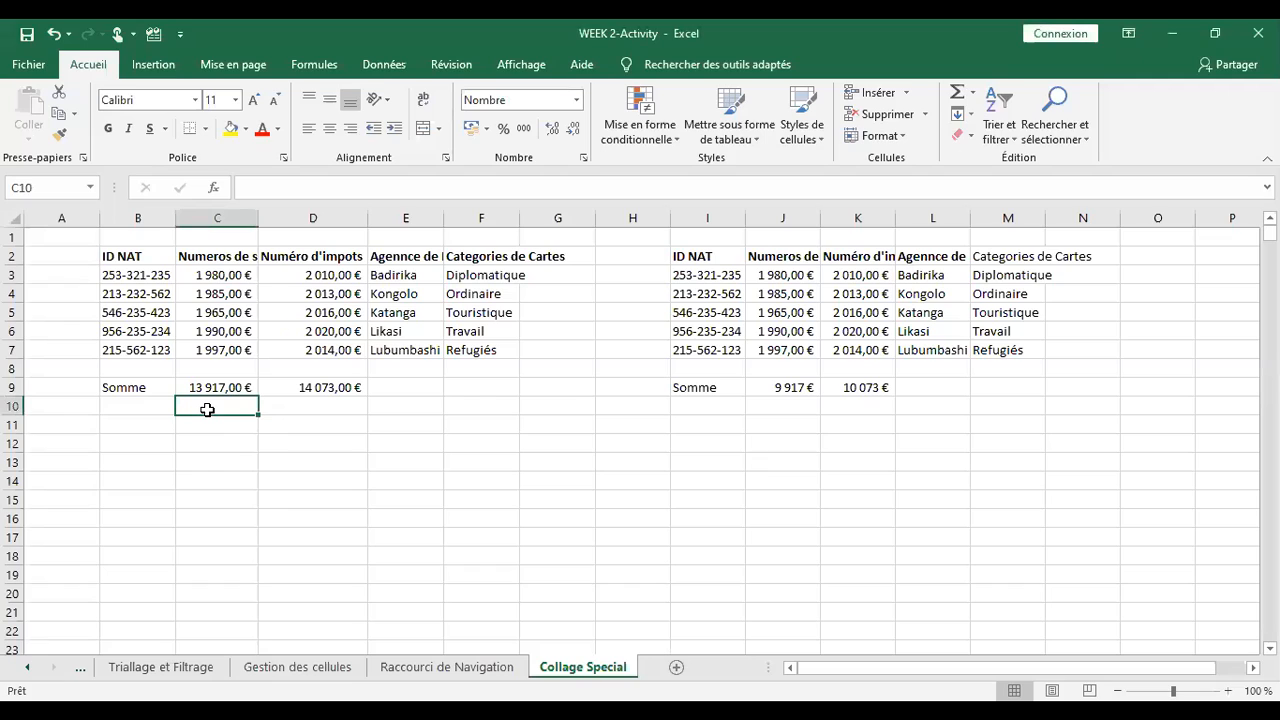
{"action": "left_click", "coordinate": [208, 371]}
{"action": "left_click", "coordinate": [202, 385]}
{"action": "left_click_drag", "start_coordinate": [347, 390], "coordinate": [371, 414]}
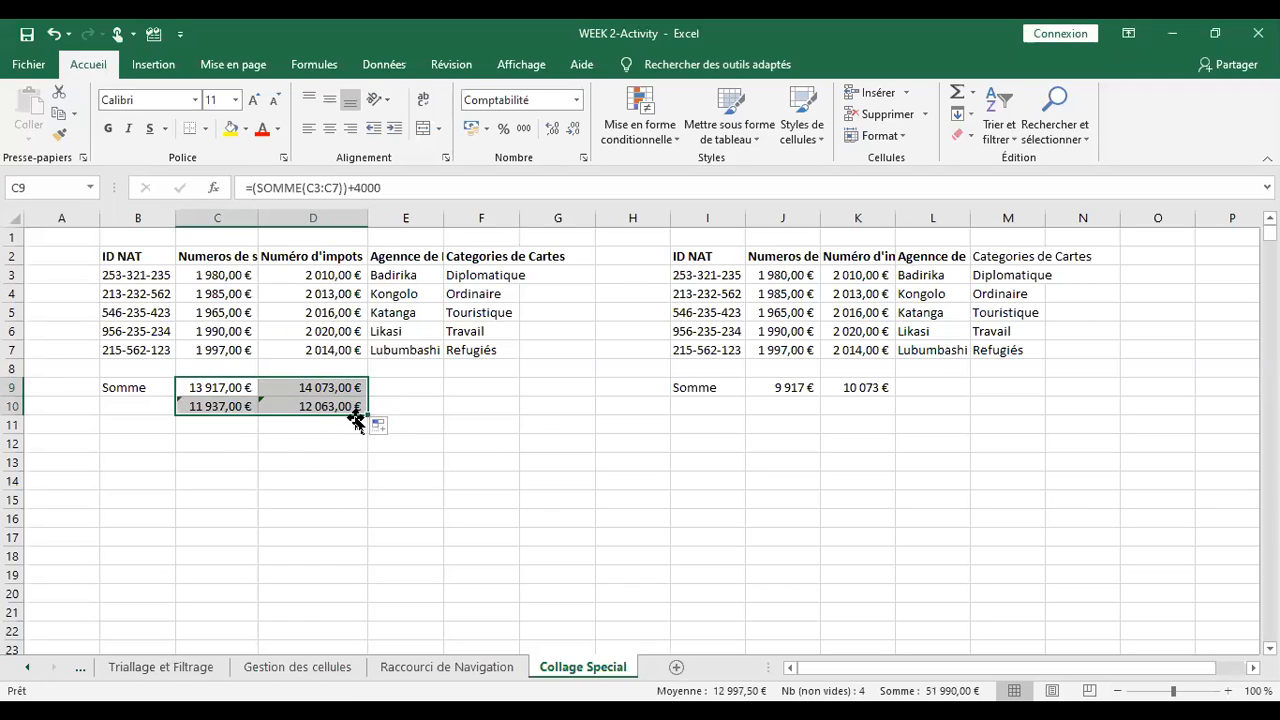
{"action": "left_click_drag", "start_coordinate": [366, 414], "coordinate": [364, 490]}
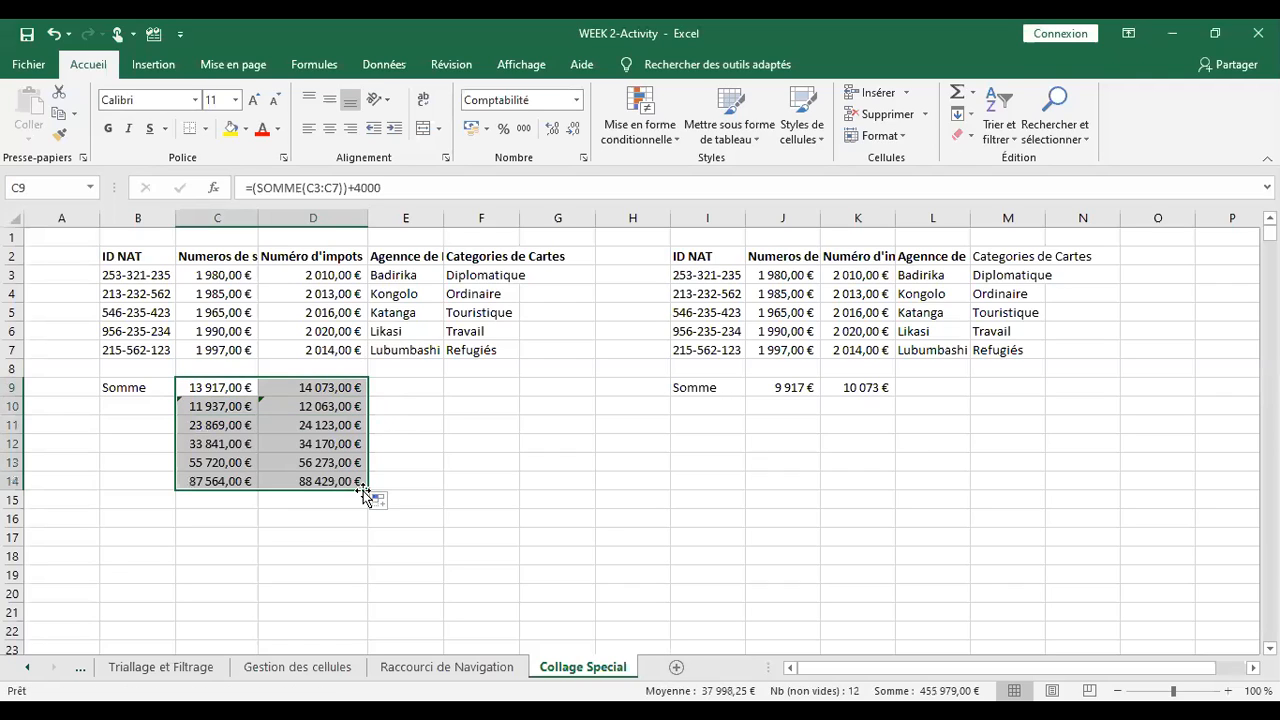
{"action": "left_click", "coordinate": [405, 390]}
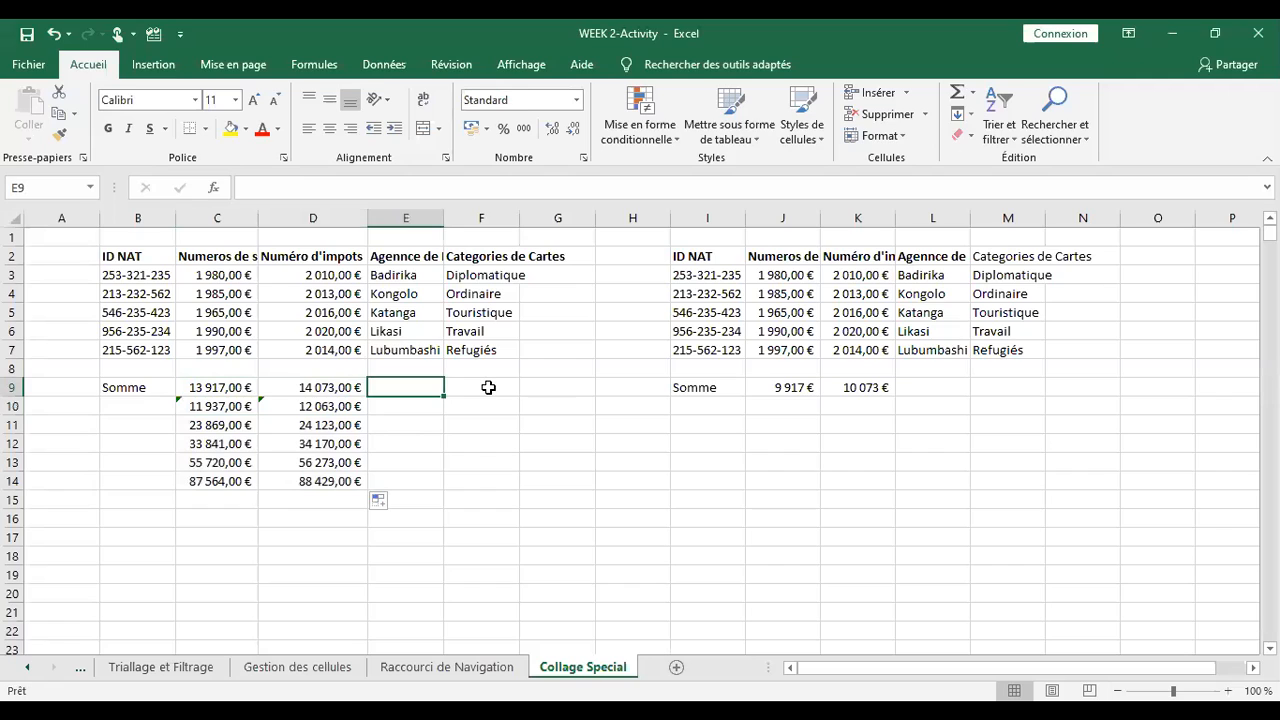
- Enter 10000 in F9, then check the formula behind the total in C9
{"action": "left_click", "coordinate": [488, 387]}
{"action": "type", "text": "10000"}
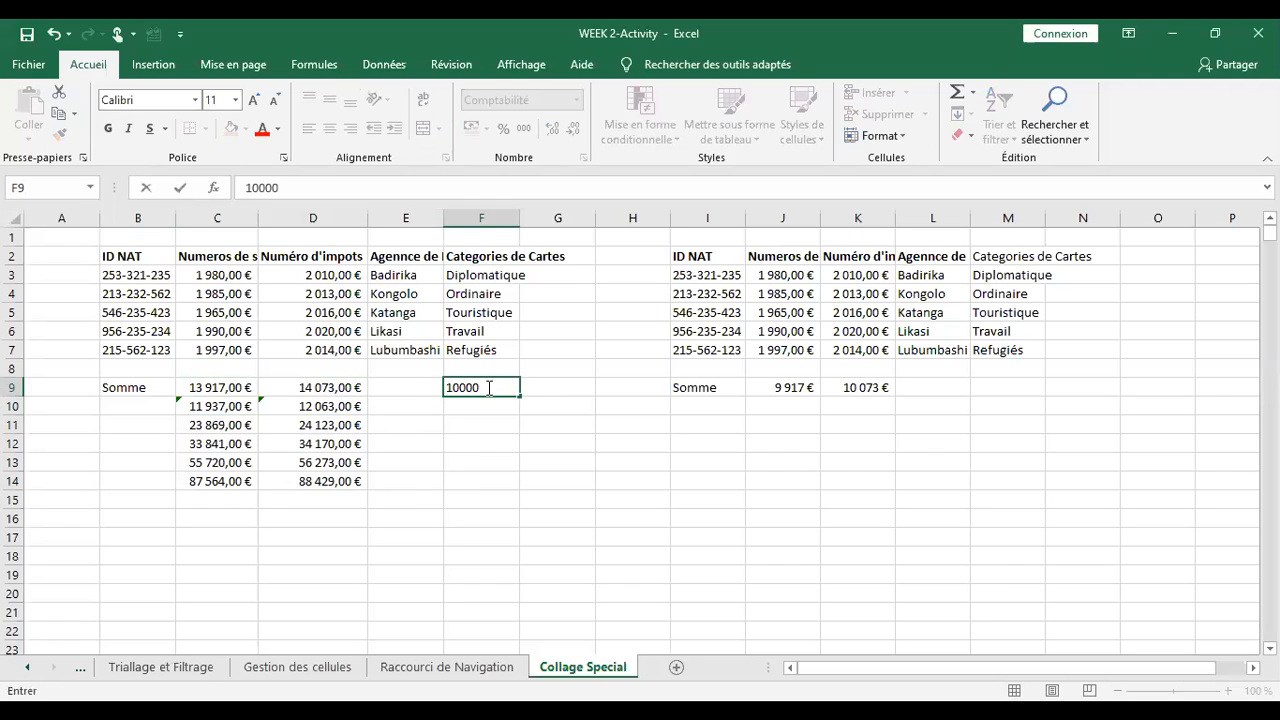
{"action": "key", "text": "Return"}
{"action": "left_click", "coordinate": [488, 387]}
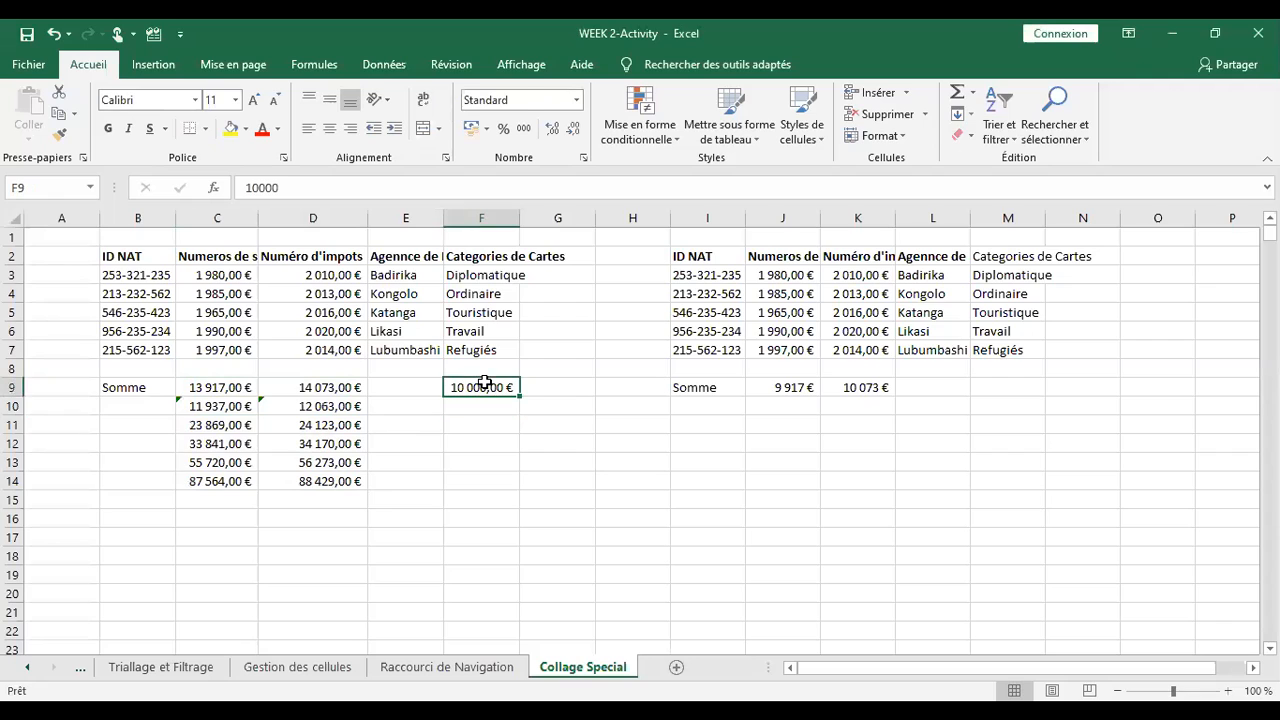
{"action": "double_click", "coordinate": [235, 387]}
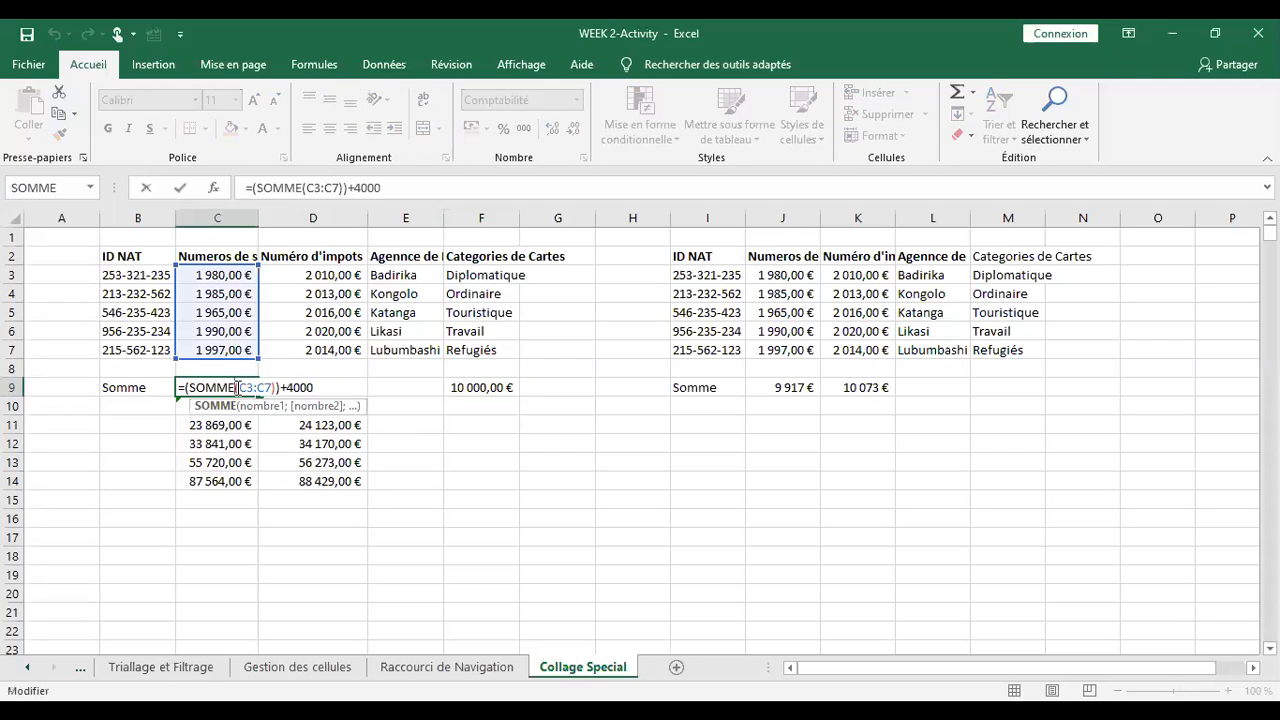
{"action": "key", "text": "Return"}
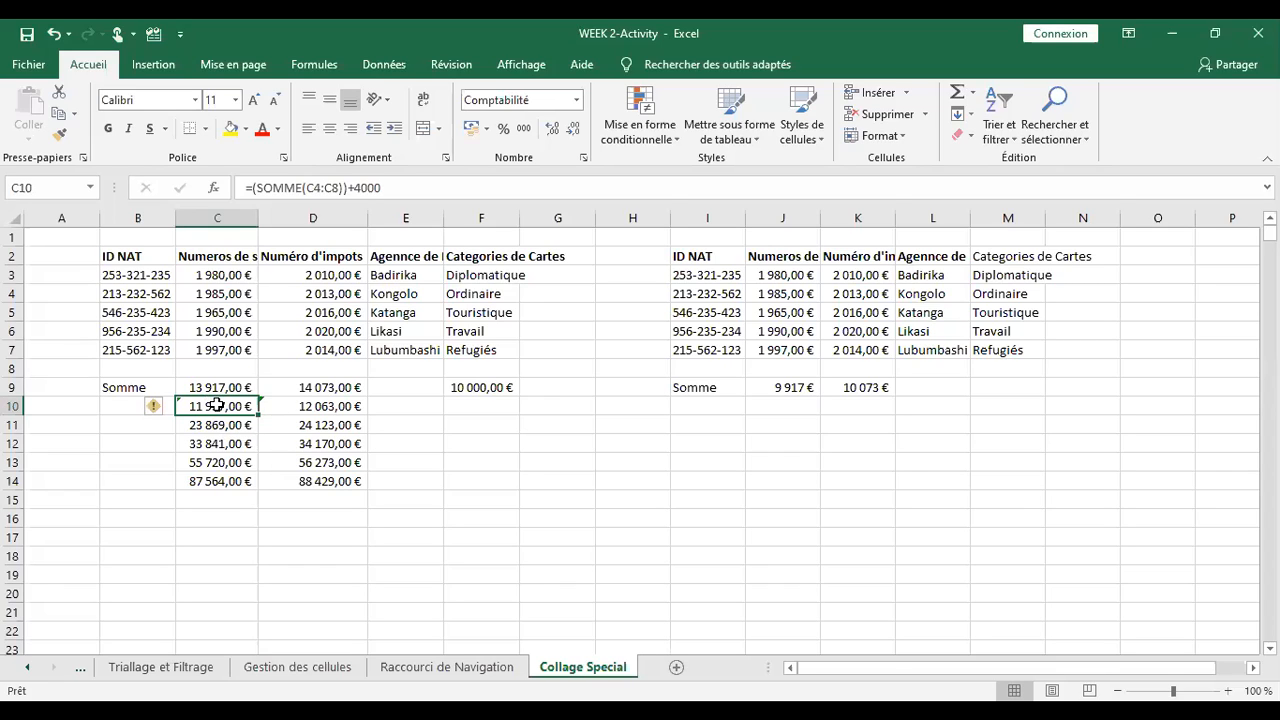
- Clear the filled cells C10:E14, then enter 1200 in C10 and 36000 in D10
{"action": "left_click_drag", "start_coordinate": [232, 416], "coordinate": [376, 476]}
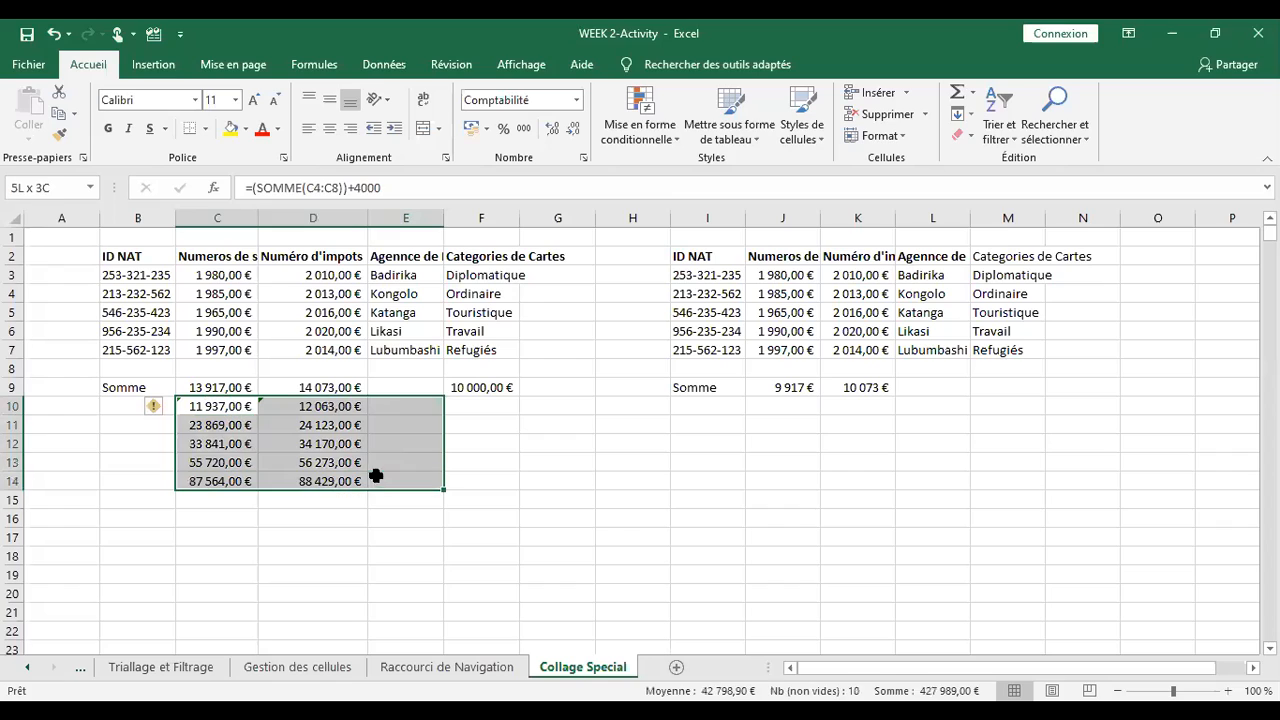
{"action": "key", "text": "Delete"}
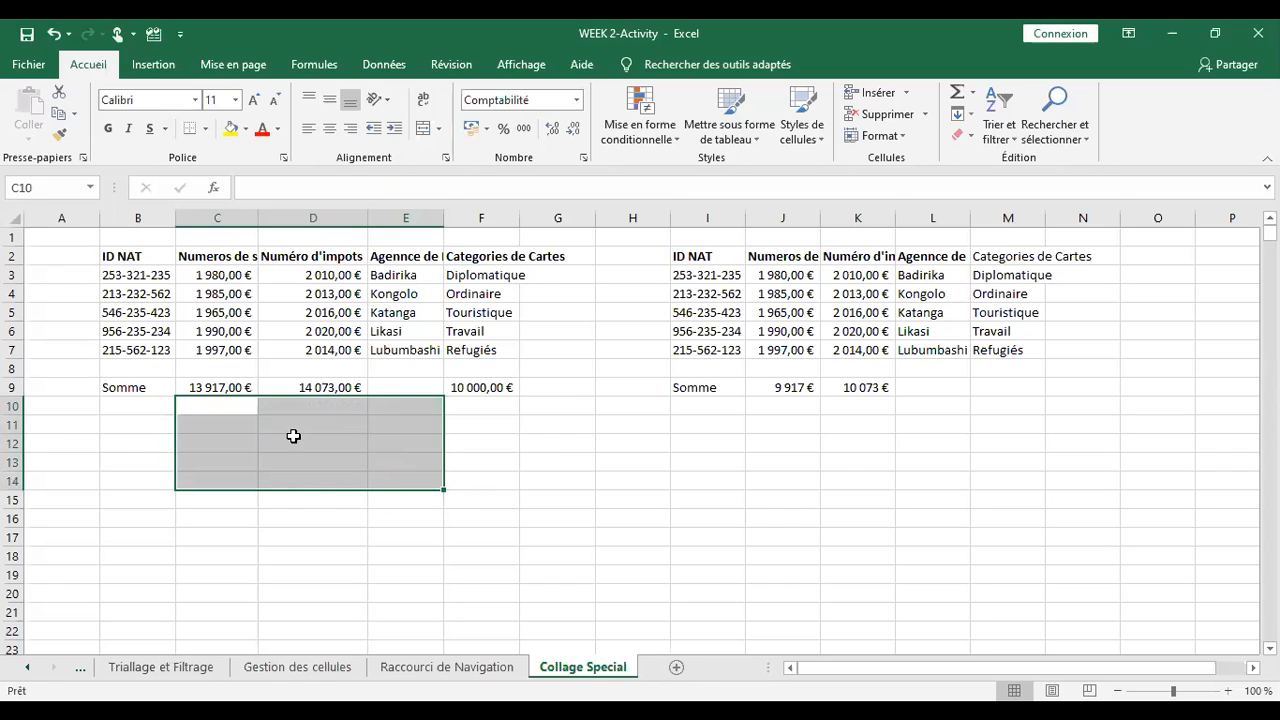
{"action": "left_click", "coordinate": [233, 408]}
{"action": "type", "text": "1200"}
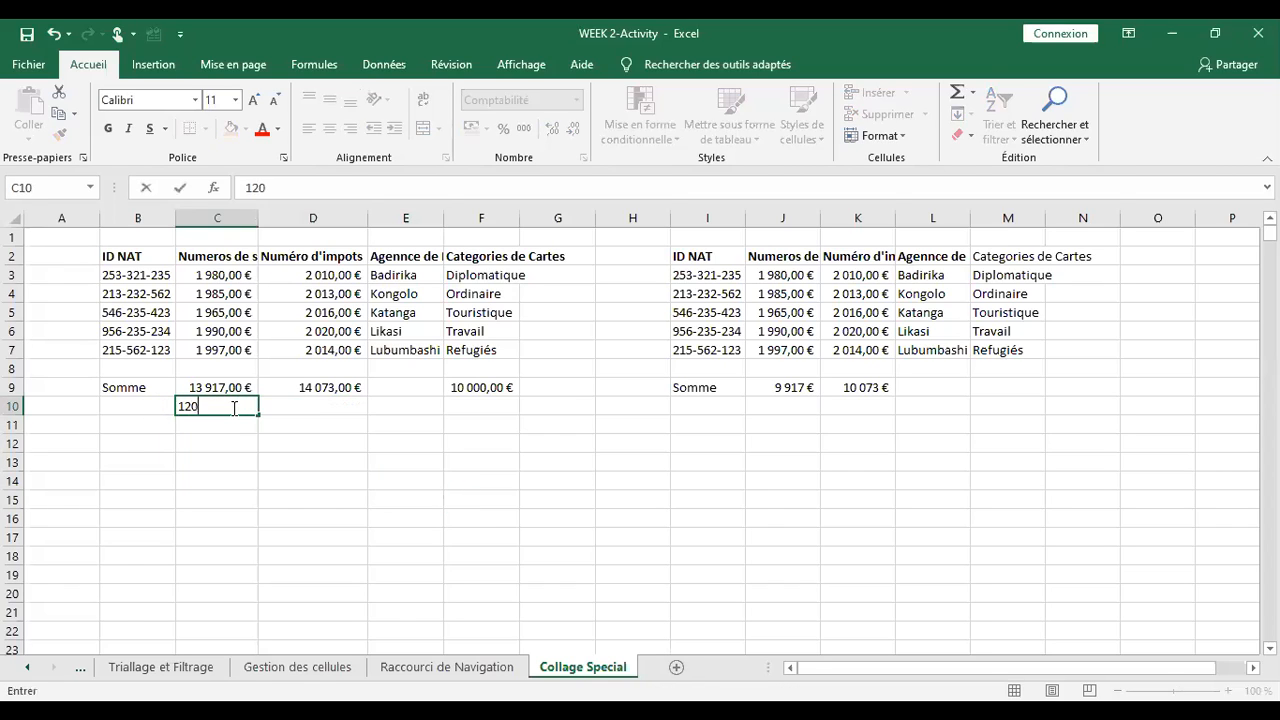
{"action": "key", "text": "Return"}
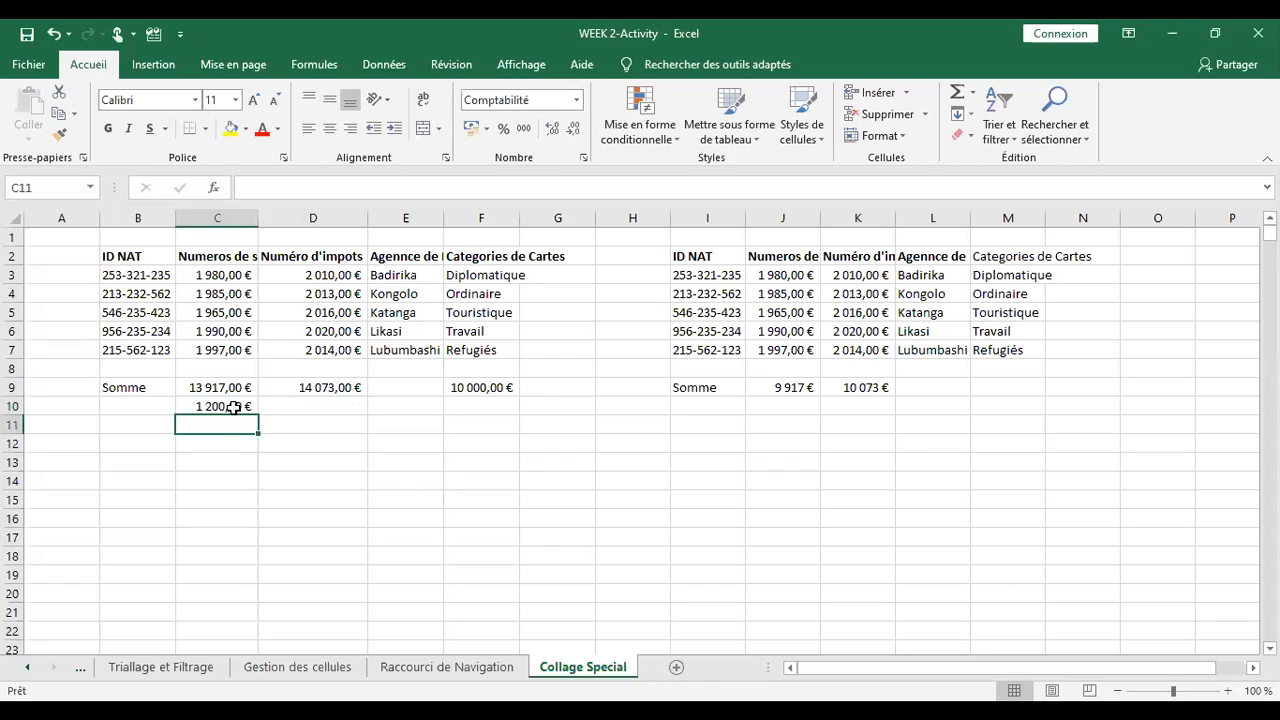
{"action": "left_click", "coordinate": [288, 412]}
{"action": "type", "text": "36000"}
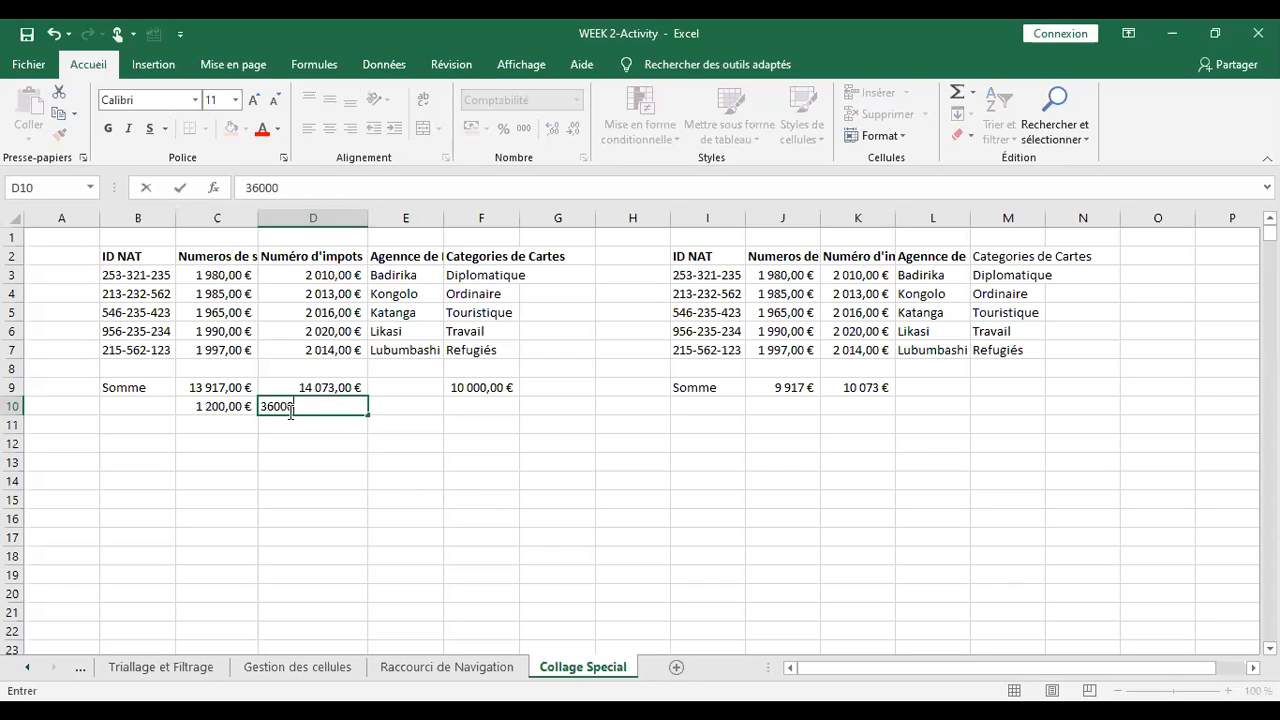
{"action": "key", "text": "Return"}
- Enter 125 in C11 and 15236 in D11, then clear the trial numbers below the Somme row
{"action": "left_click", "coordinate": [230, 423]}
{"action": "type", "text": "125"}
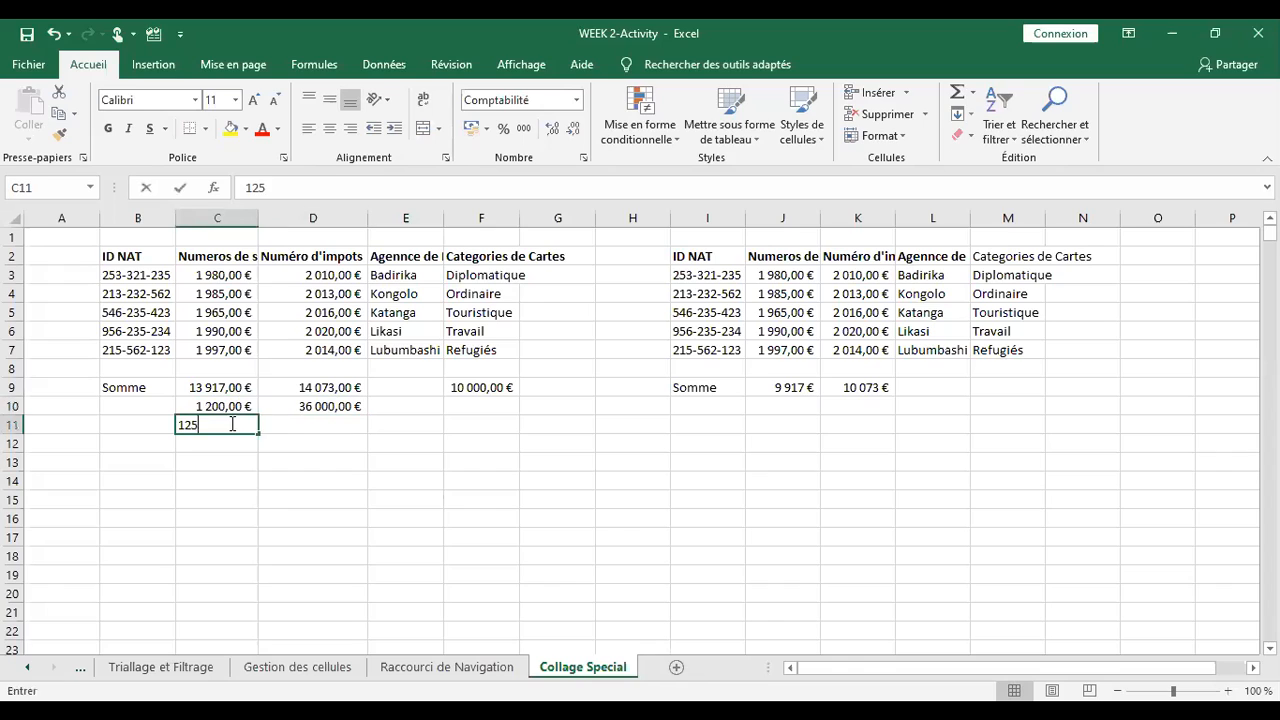
{"action": "key", "text": "Return"}
{"action": "left_click", "coordinate": [298, 425]}
{"action": "type", "text": "15236"}
{"action": "key", "text": "Return"}
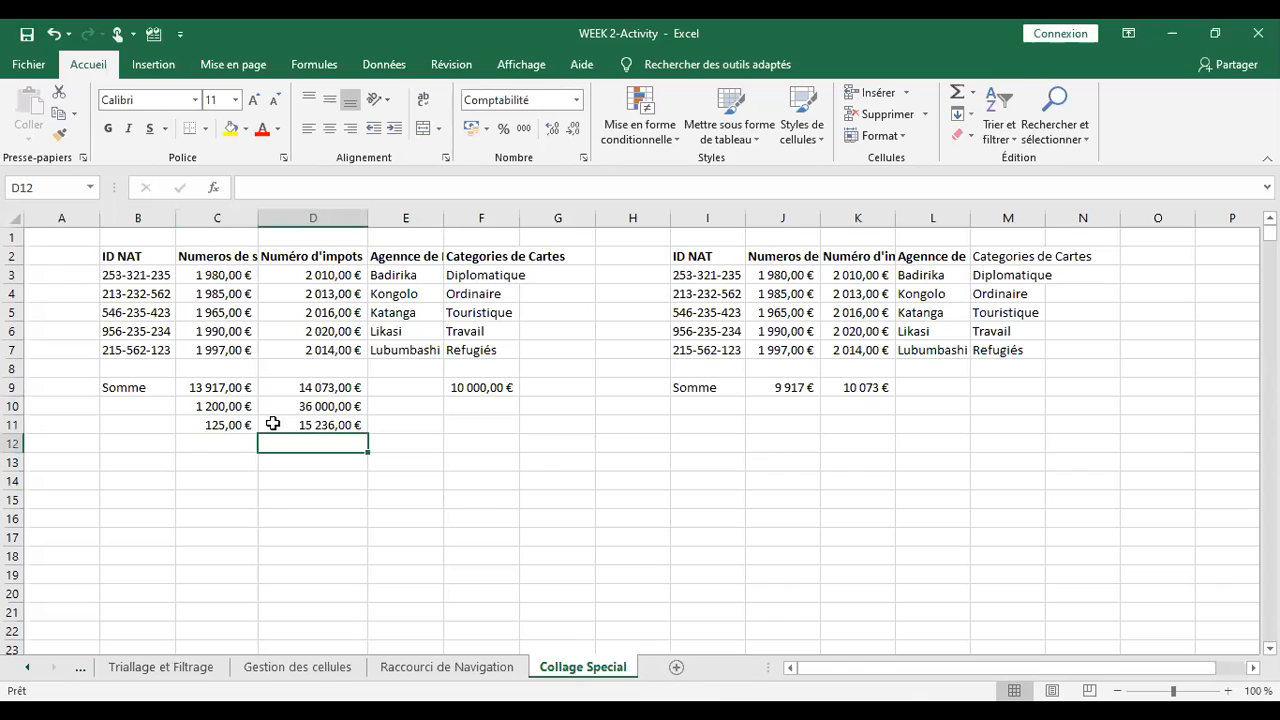
{"action": "left_click_drag", "start_coordinate": [212, 407], "coordinate": [370, 431]}
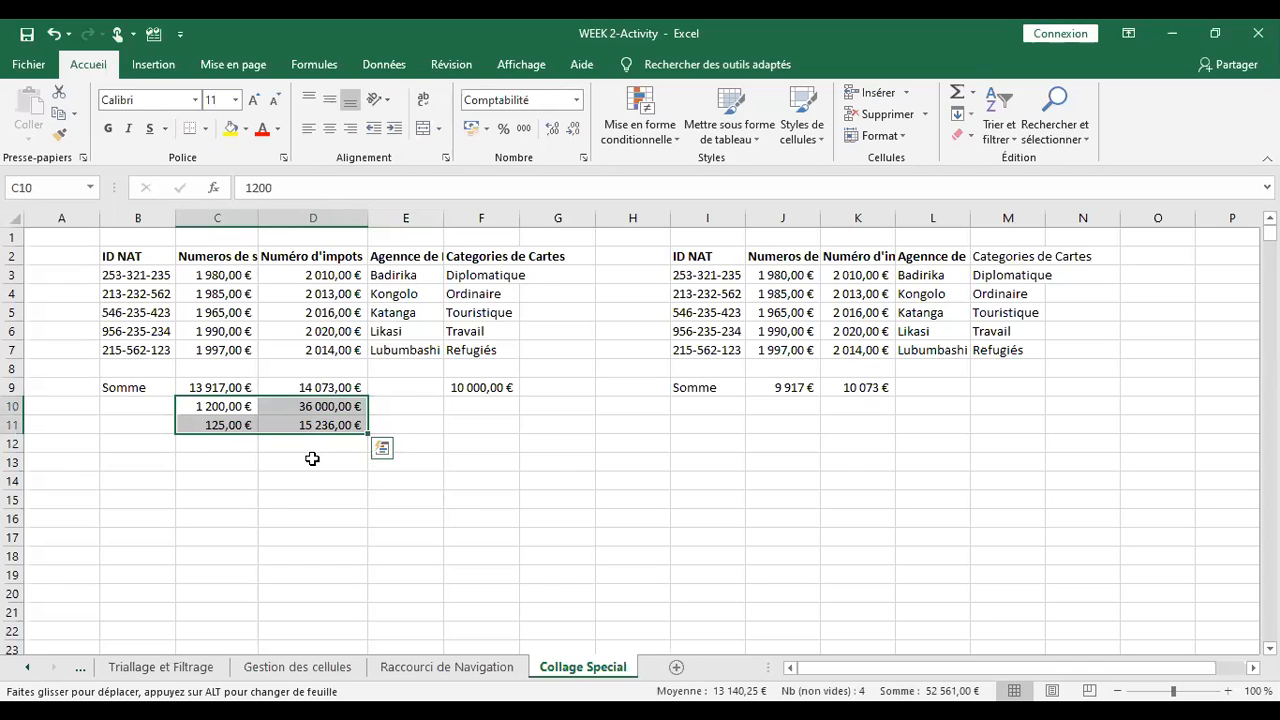
{"action": "left_click_drag", "start_coordinate": [300, 437], "coordinate": [320, 474]}
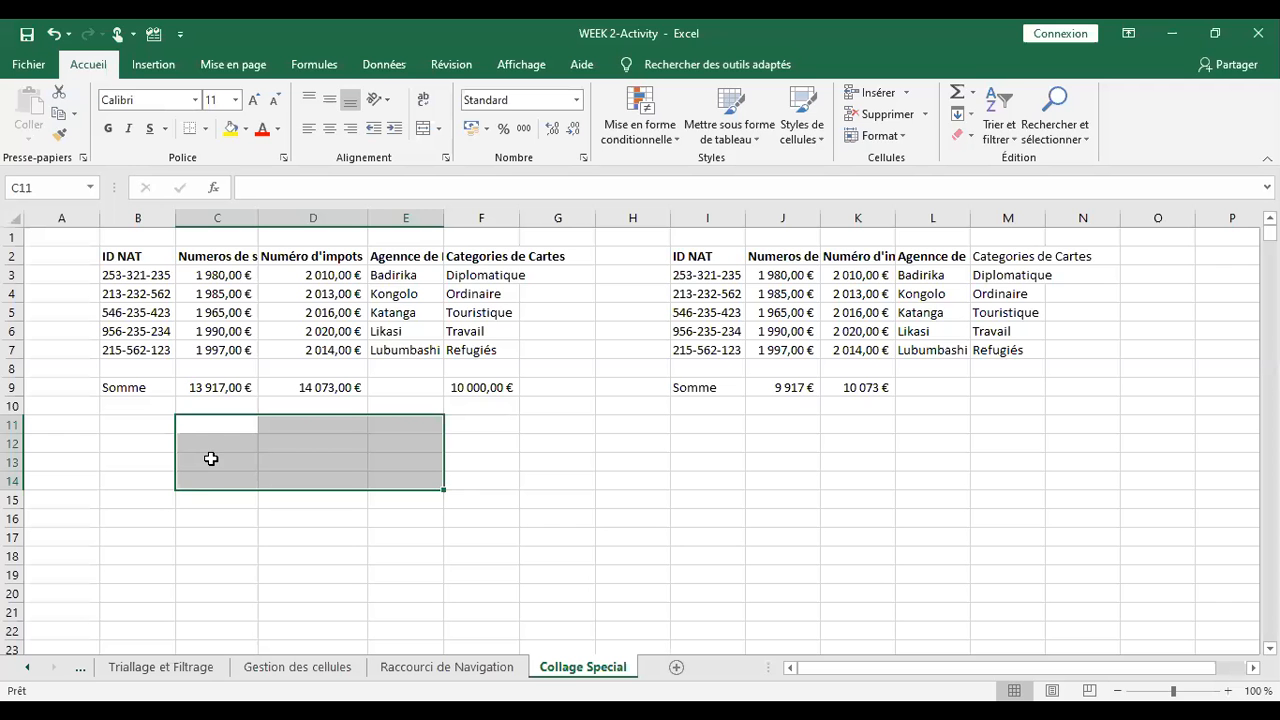
- Enter 1000 and 2000 in C11:D11 and 45200 and 3000 in C12:D12, then extend both series down to row 19
{"action": "left_click", "coordinate": [211, 427]}
{"action": "type", "text": "1000"}
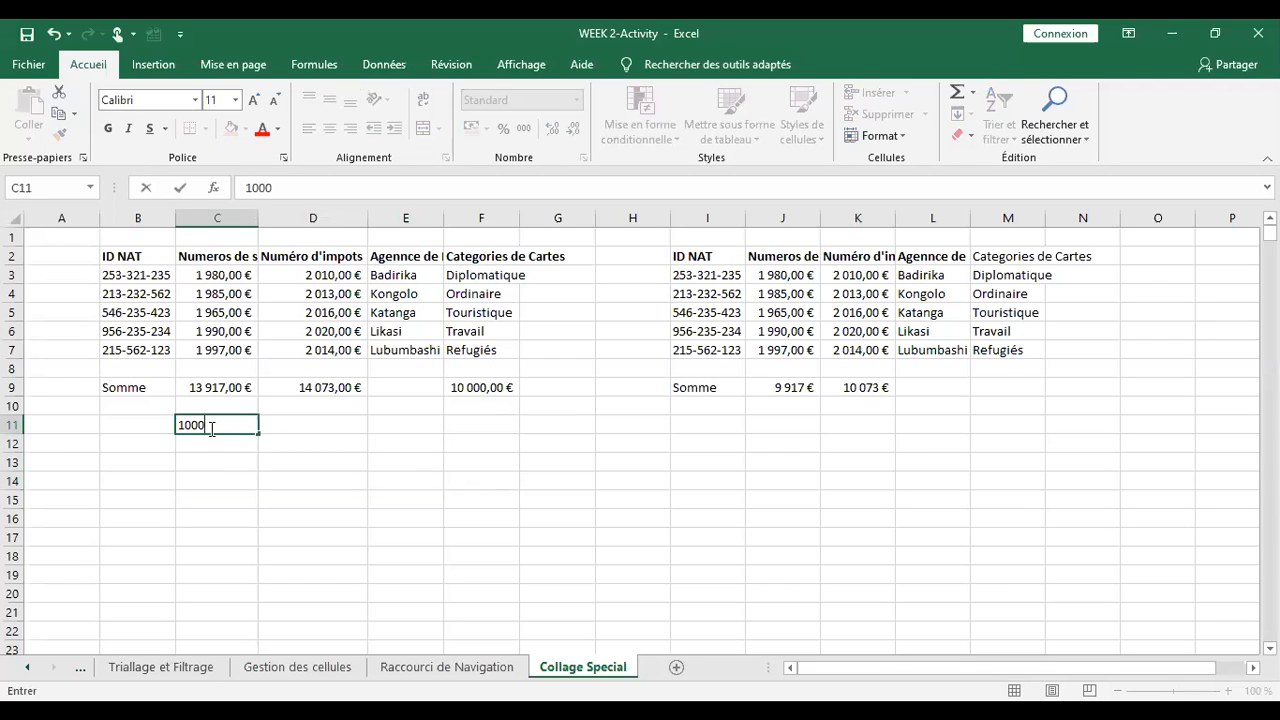
{"action": "key", "text": "Tab"}
{"action": "type", "text": "2000"}
{"action": "key", "text": "Down"}
{"action": "type", "text": "3000"}
{"action": "key", "text": "Left"}
{"action": "type", "text": "45200"}
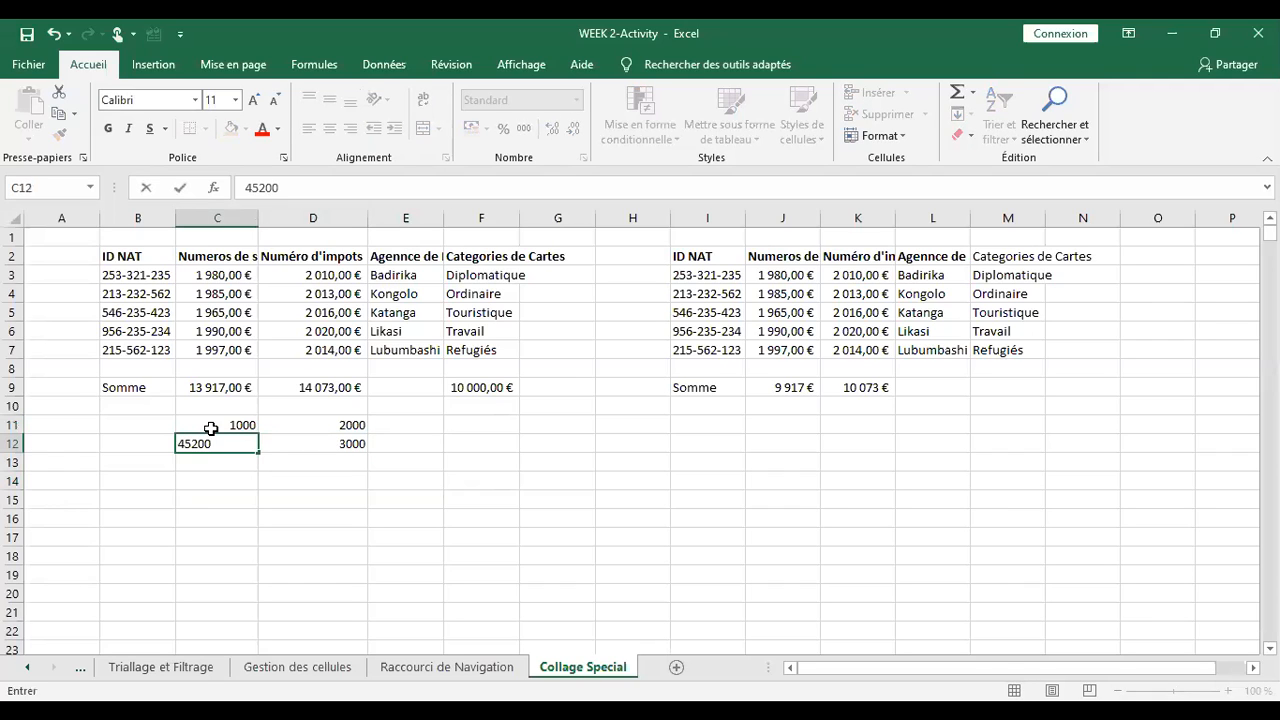
{"action": "key", "text": "Return"}
{"action": "left_click_drag", "start_coordinate": [228, 428], "coordinate": [358, 588]}
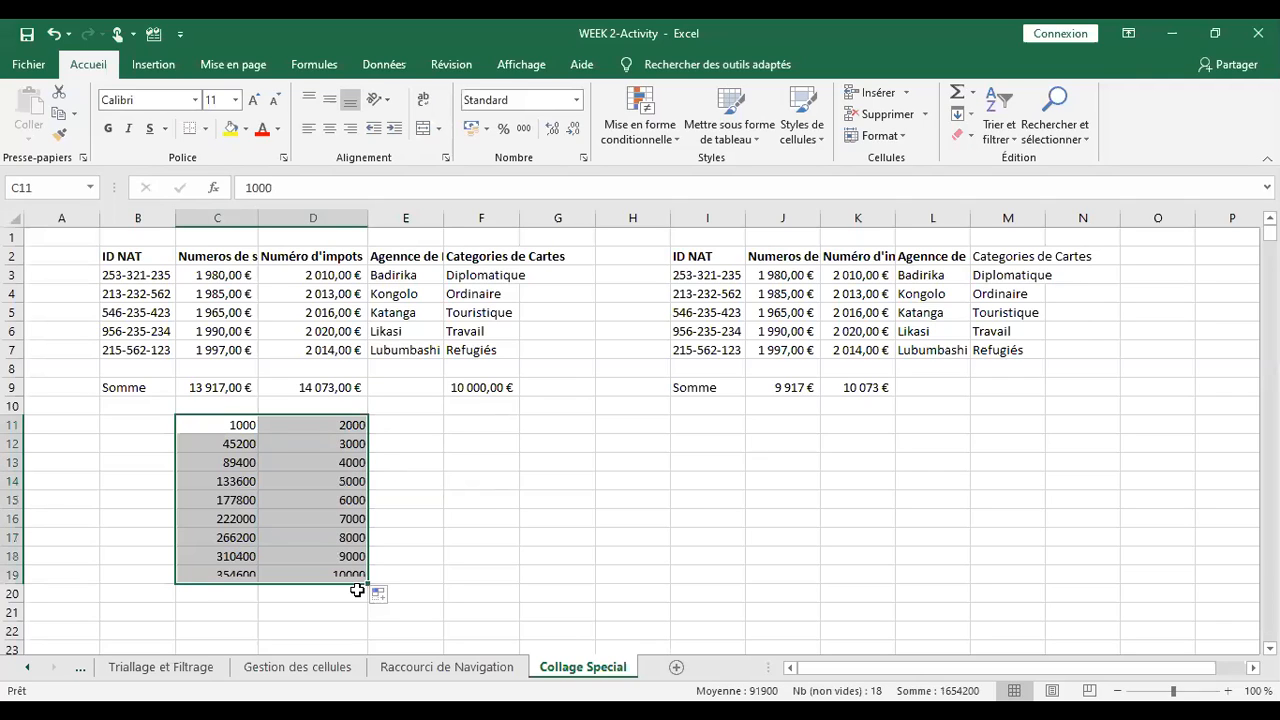
- Format C11:D19 as $ Anglais (États-Unis) accounting values with no decimals
{"action": "left_click", "coordinate": [484, 131]}
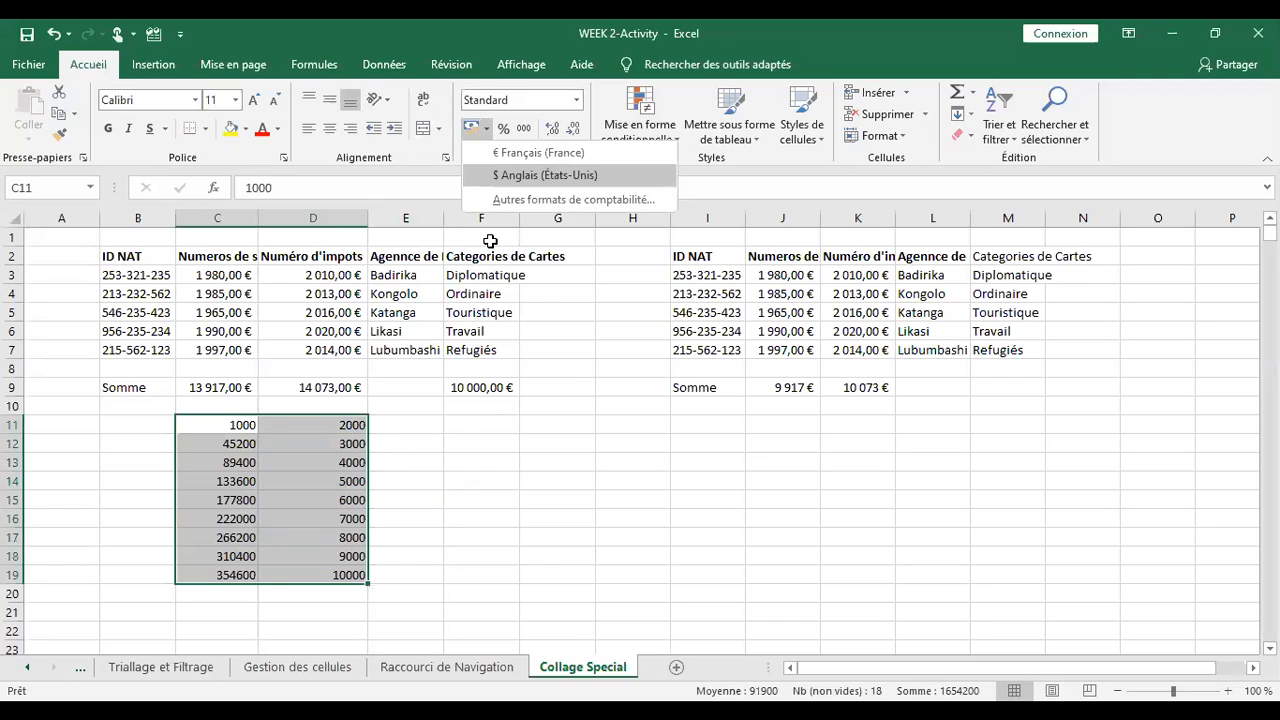
{"action": "left_click", "coordinate": [520, 175]}
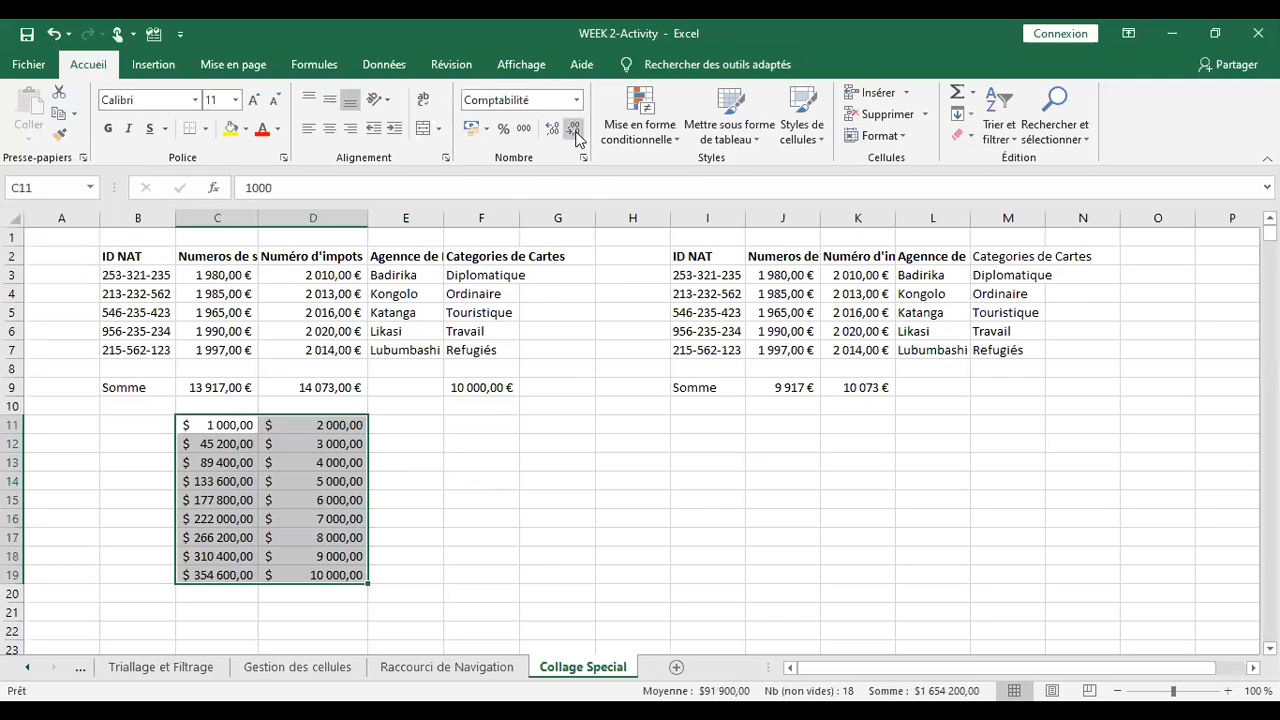
{"action": "left_click", "coordinate": [575, 132]}
{"action": "left_click", "coordinate": [575, 132]}
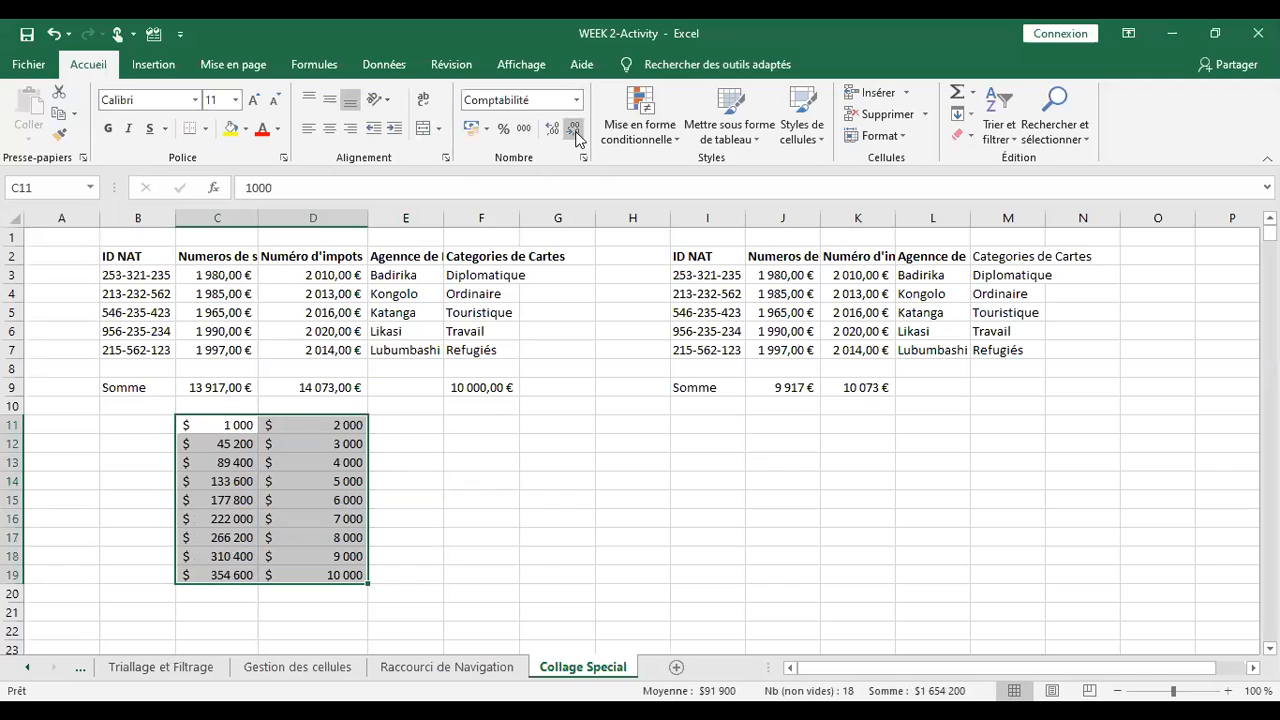
- Enter 5000 in F11 and give it the US dollar accounting format
{"action": "left_click", "coordinate": [490, 425]}
{"action": "type", "text": "5"}
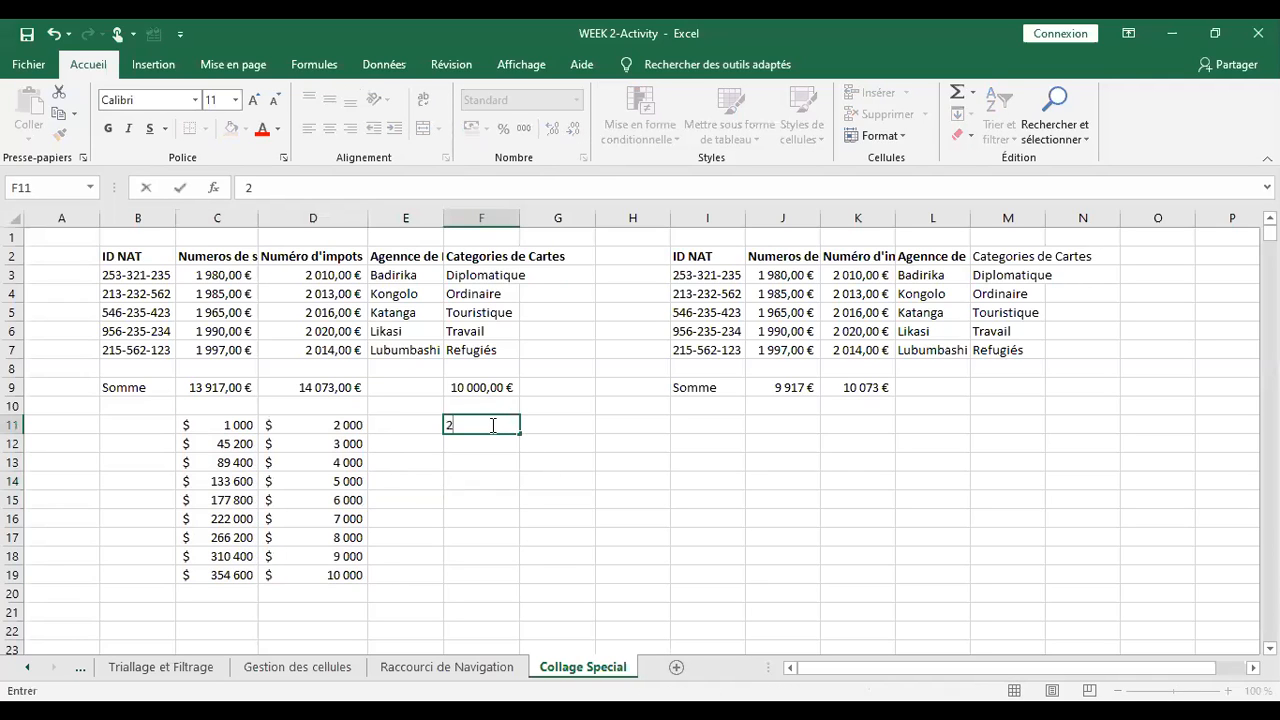
{"action": "type", "text": "000"}
{"action": "key", "text": "ctrl+Return"}
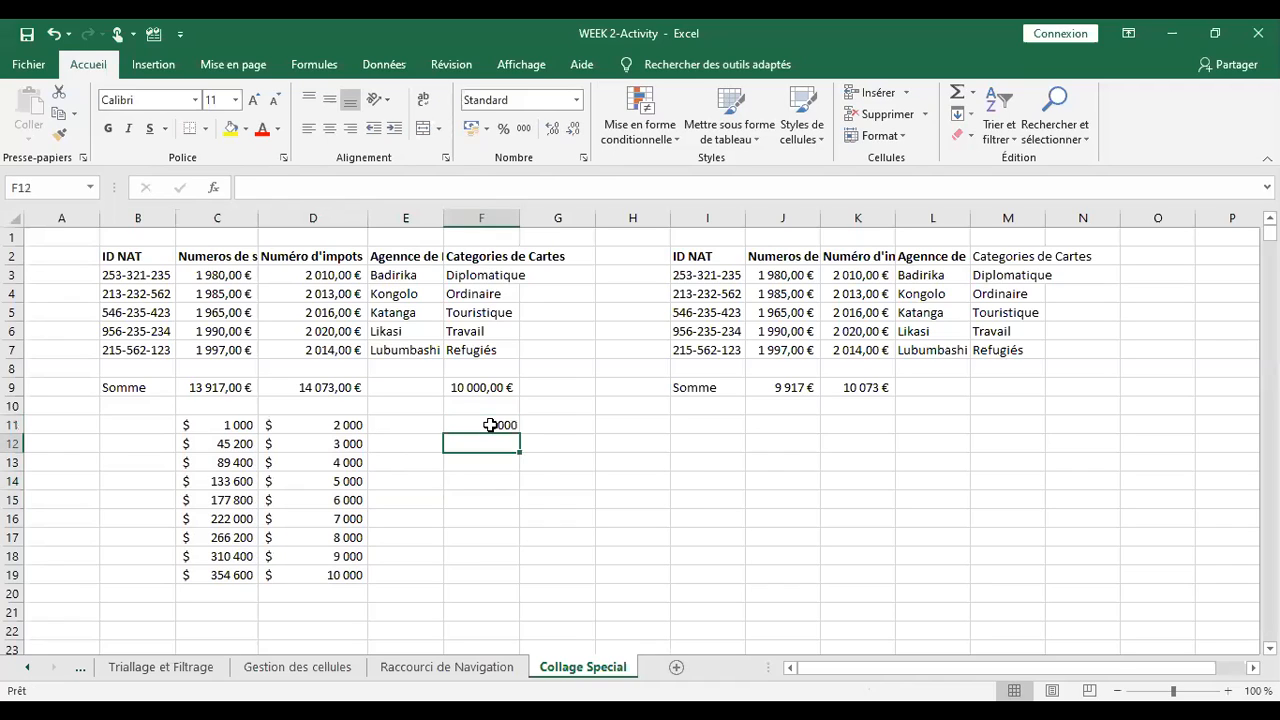
{"action": "left_click", "coordinate": [478, 132]}
- Check the content of C11 without changing it
{"action": "double_click", "coordinate": [238, 426]}
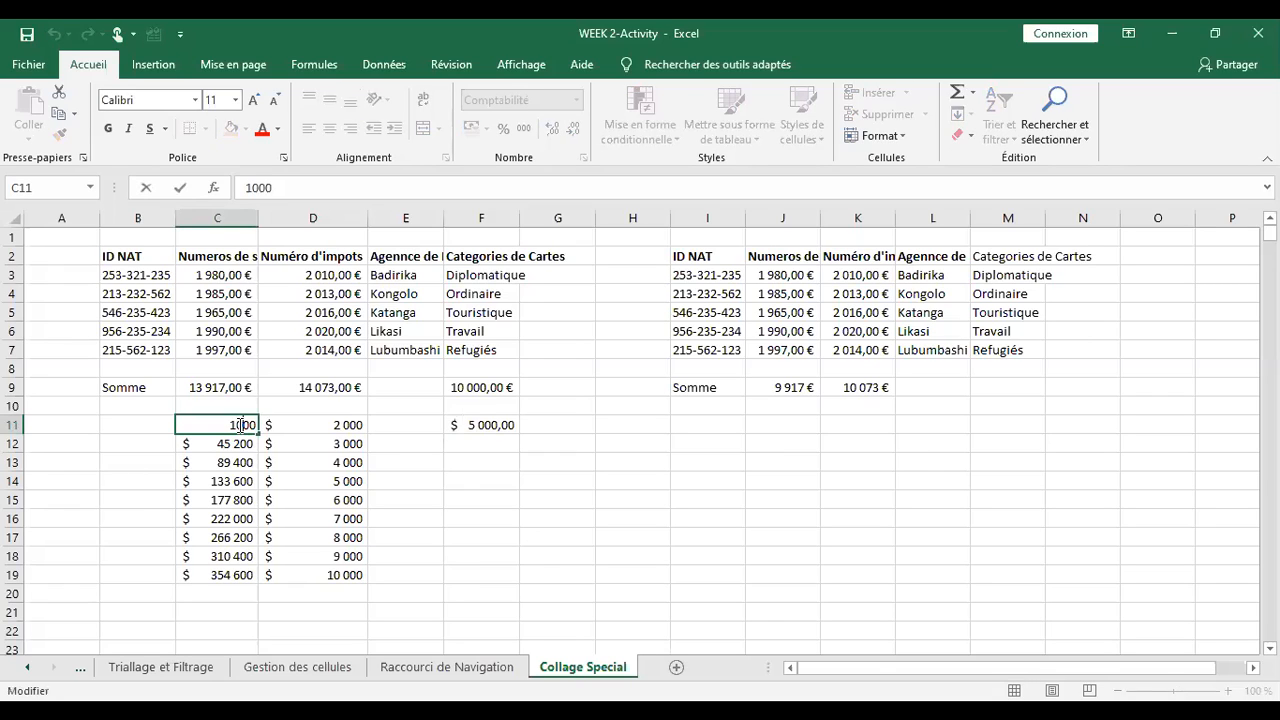
{"action": "key", "text": "Right"}
{"action": "key", "text": "Right"}
{"action": "left_click", "coordinate": [483, 440]}
- Copy F11, review the Opération choices in Collage spécial, and leave the dialog without pasting
{"action": "left_click", "coordinate": [476, 424]}
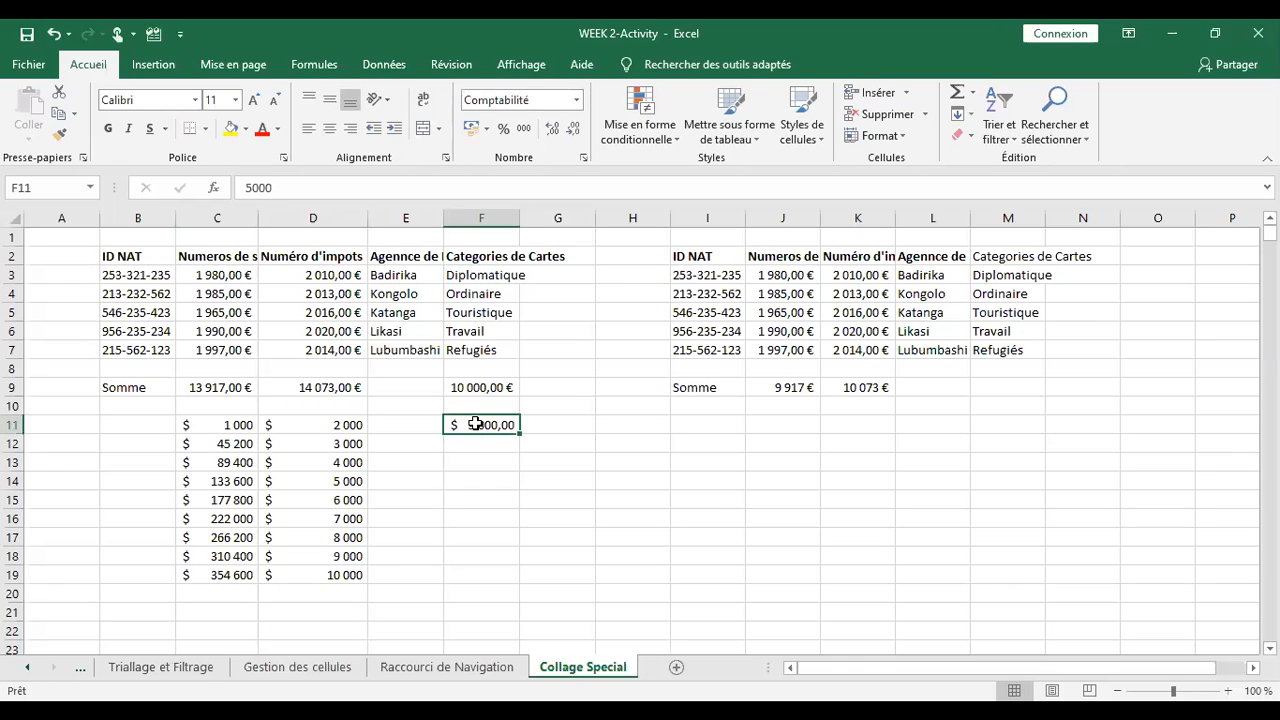
{"action": "key", "text": "ctrl+c"}
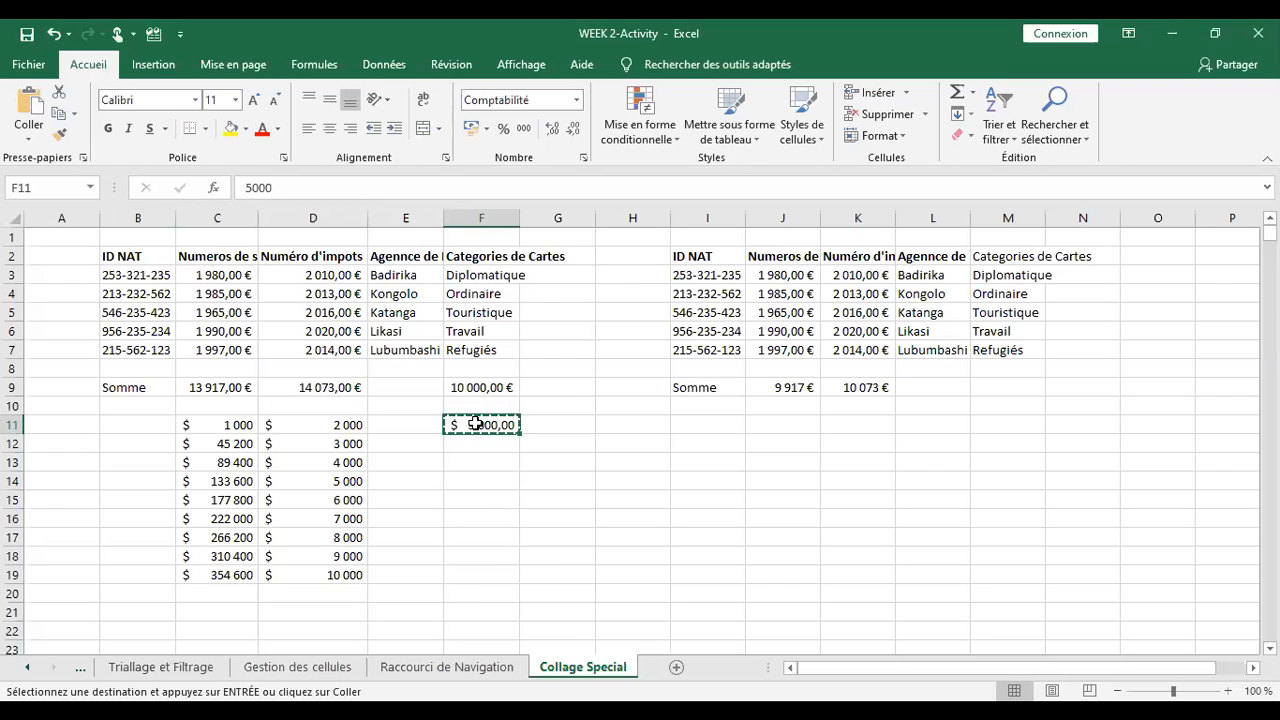
{"action": "left_click", "coordinate": [28, 64]}
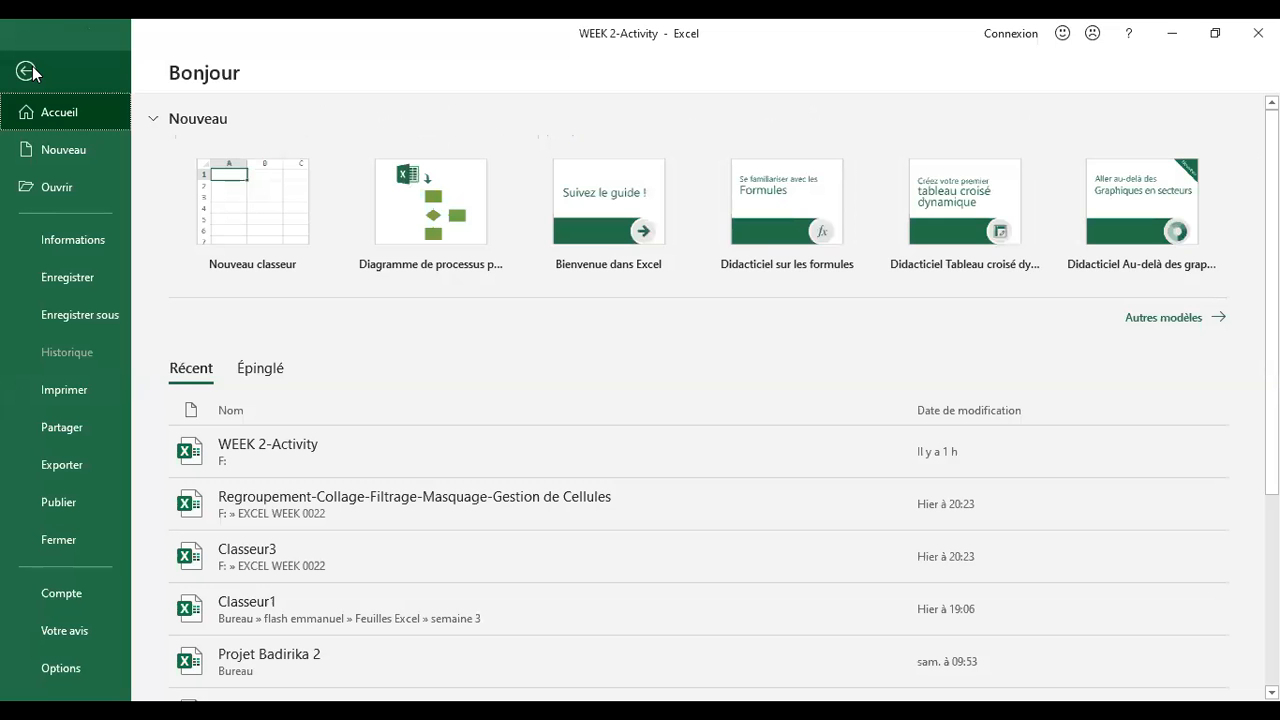
{"action": "left_click", "coordinate": [27, 71]}
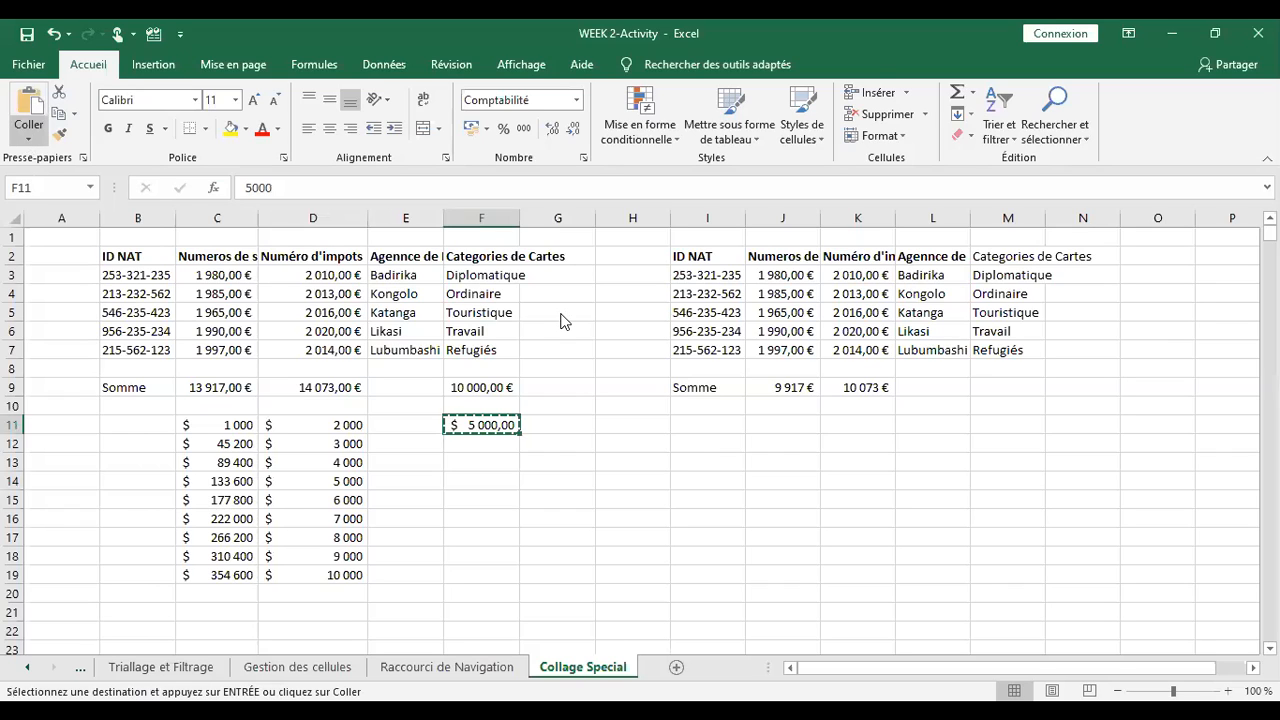
{"action": "key", "text": "s"}
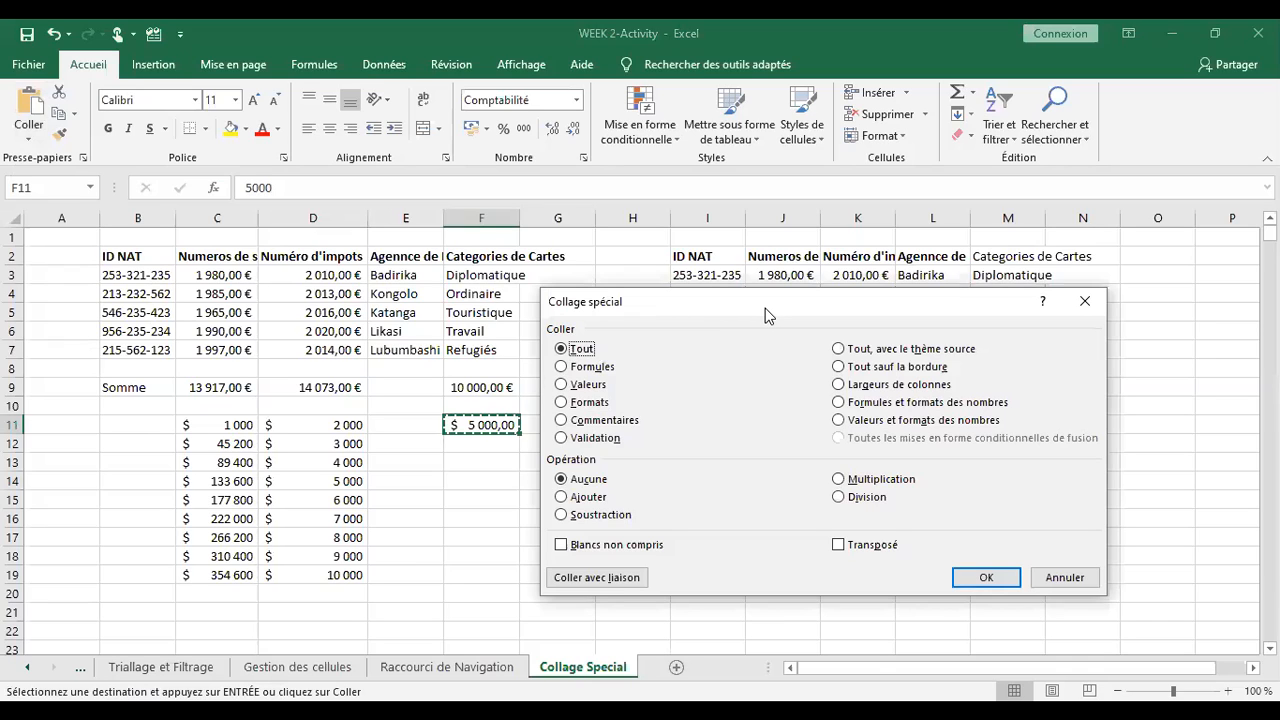
{"action": "left_click_drag", "start_coordinate": [770, 315], "coordinate": [853, 269]}
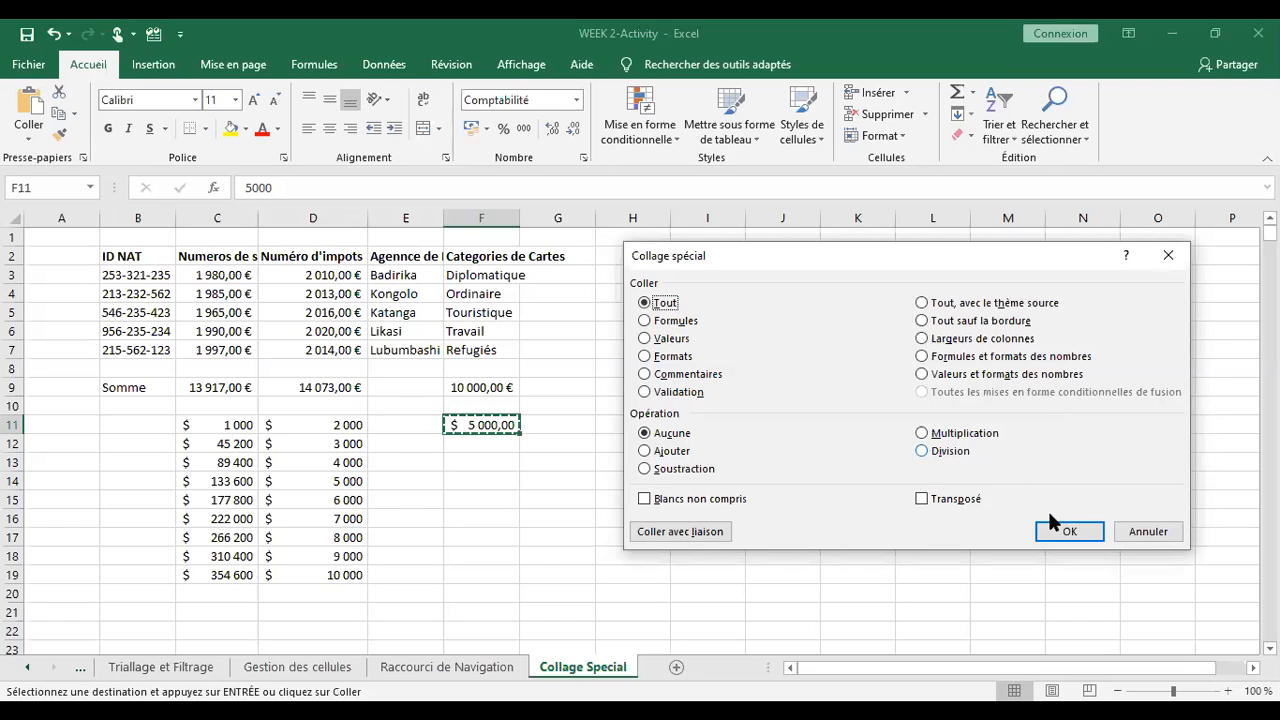
{"action": "left_click", "coordinate": [1146, 532]}
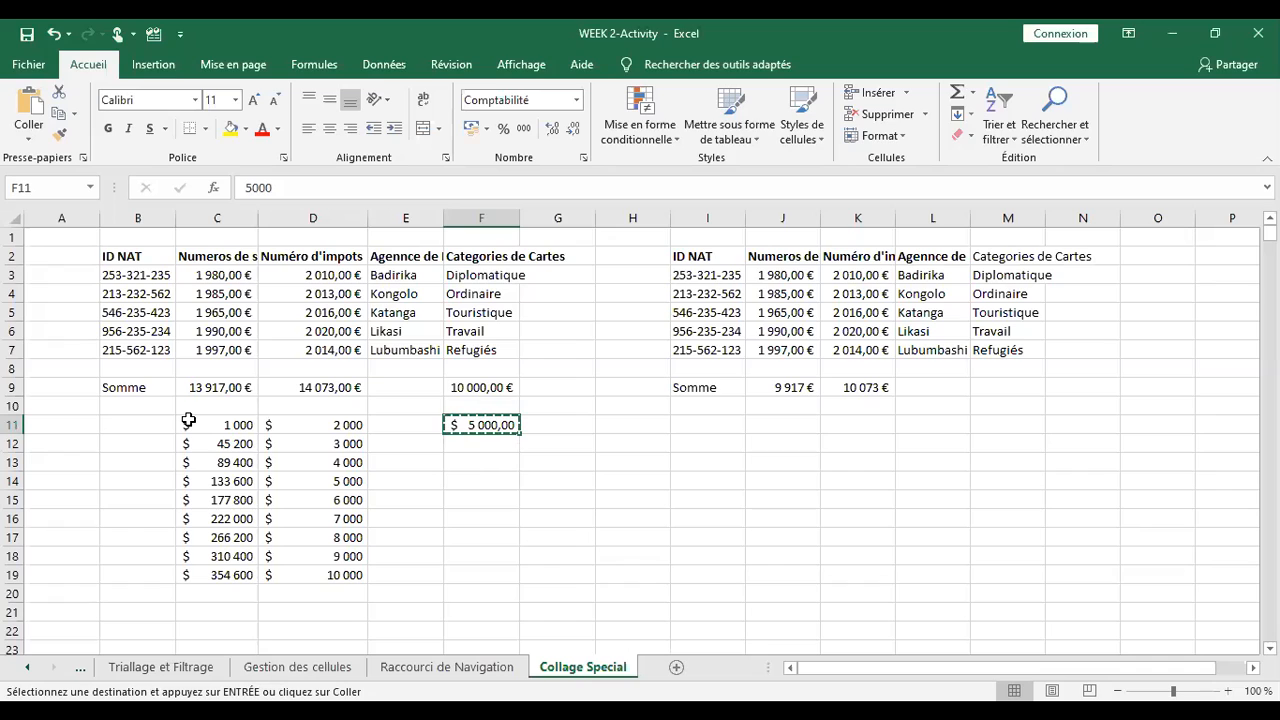
- Add the copied F11 amount to every value in C11:D19 with the Ajouter operation of Collage spécial
{"action": "left_click_drag", "start_coordinate": [188, 421], "coordinate": [349, 570]}
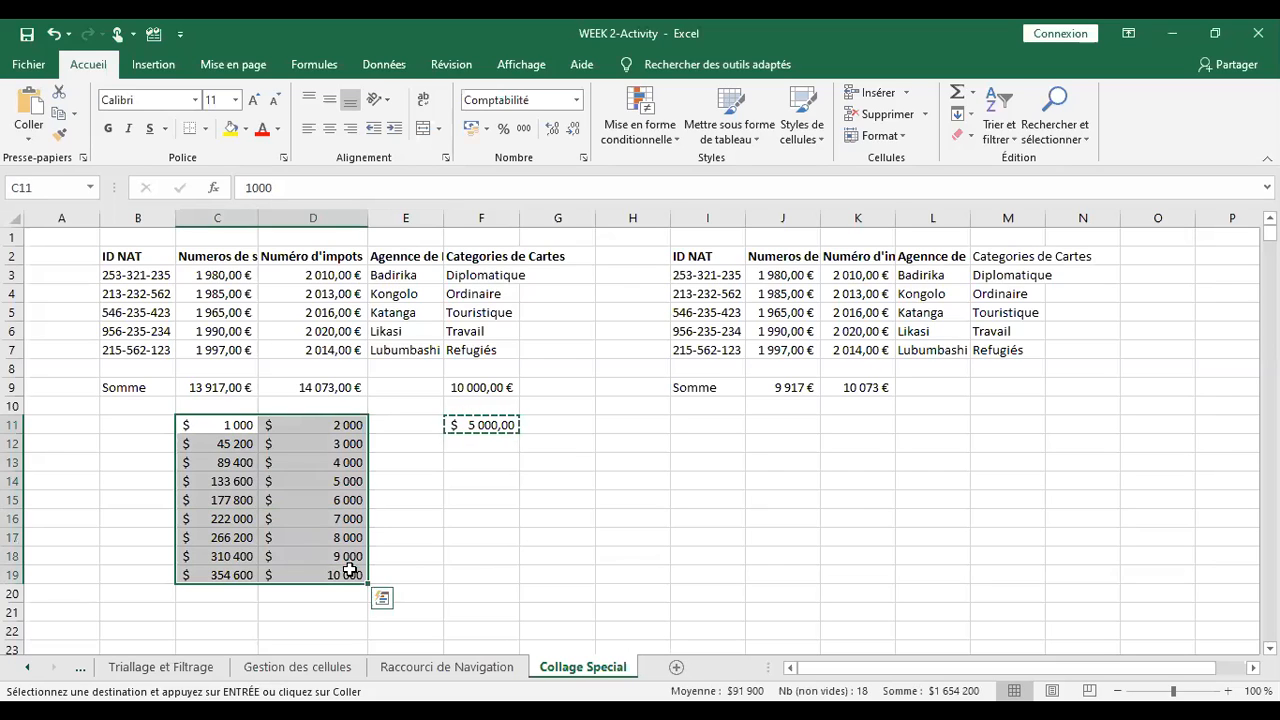
{"action": "left_click", "coordinate": [27, 143]}
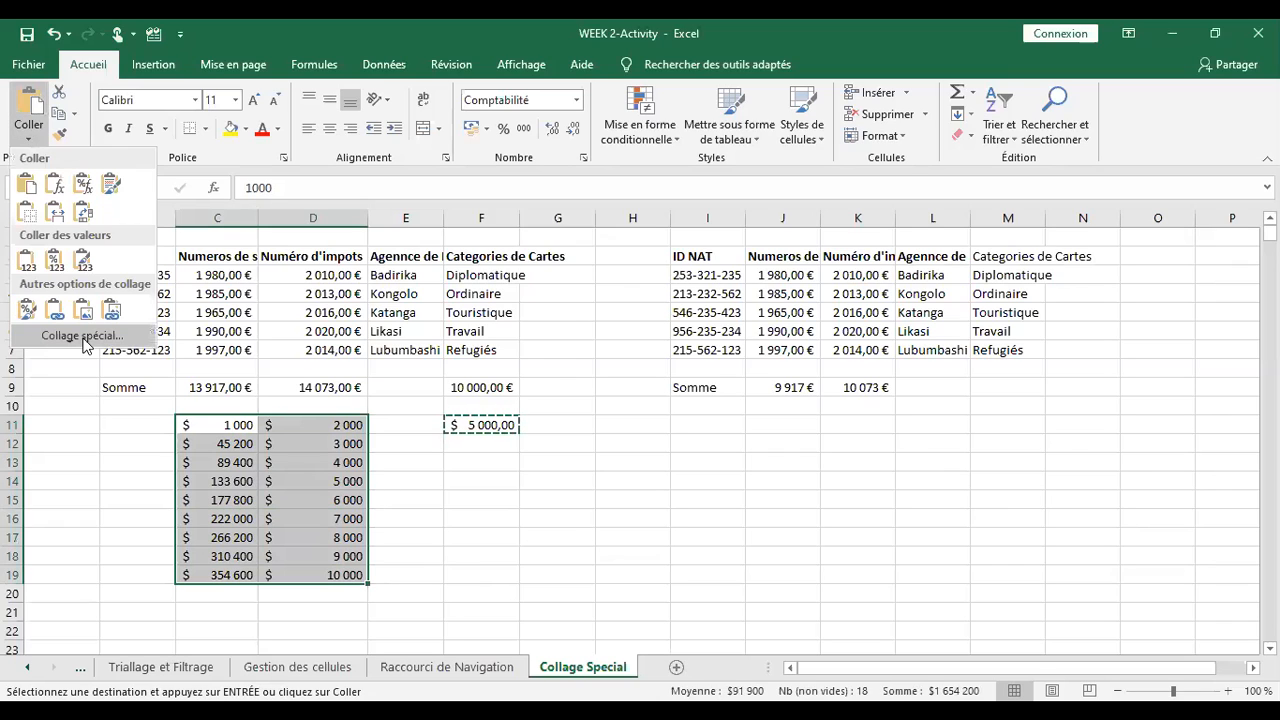
{"action": "left_click", "coordinate": [86, 344]}
{"action": "left_click", "coordinate": [646, 451]}
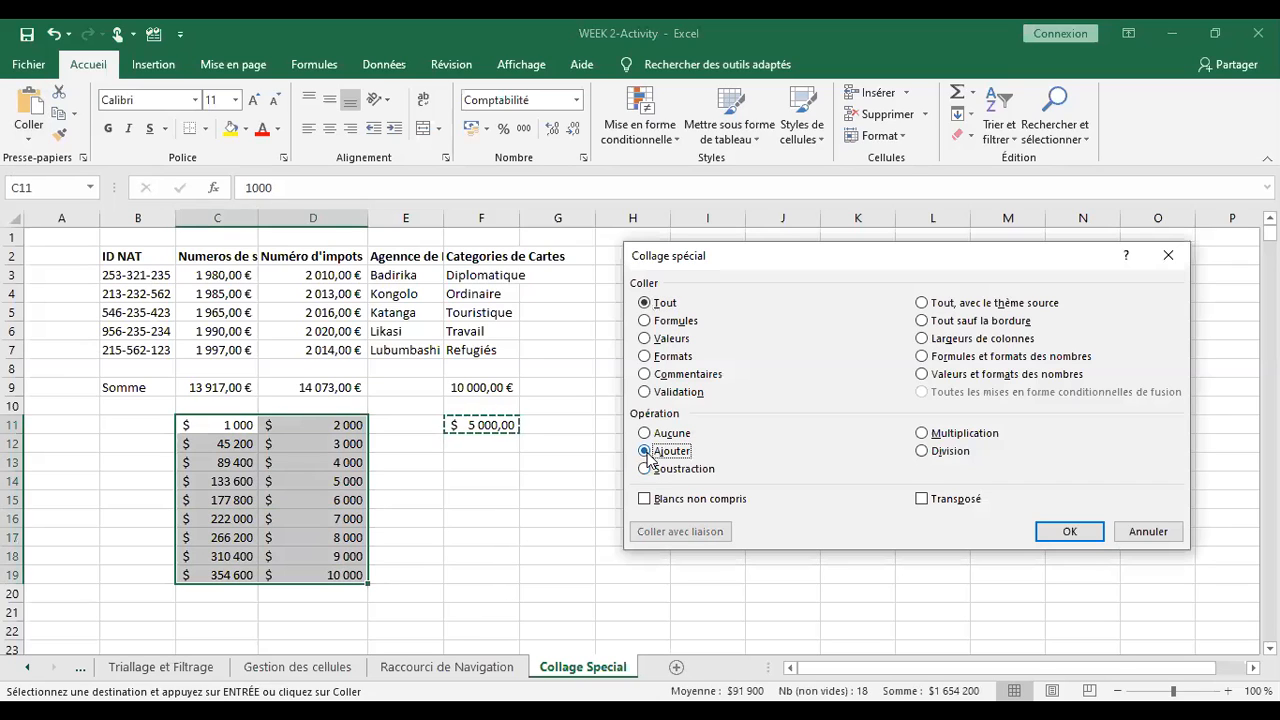
{"action": "left_click", "coordinate": [1069, 533]}
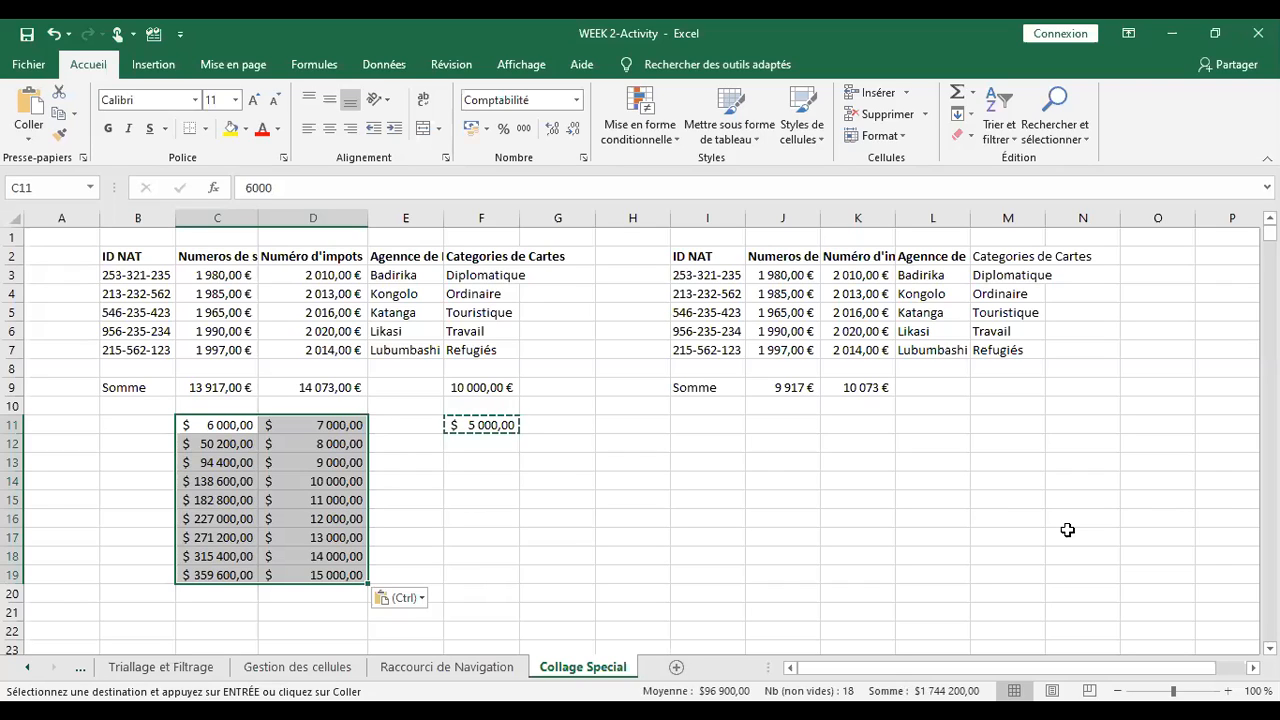
- Enter 3000 in G11
{"action": "left_click", "coordinate": [556, 428]}
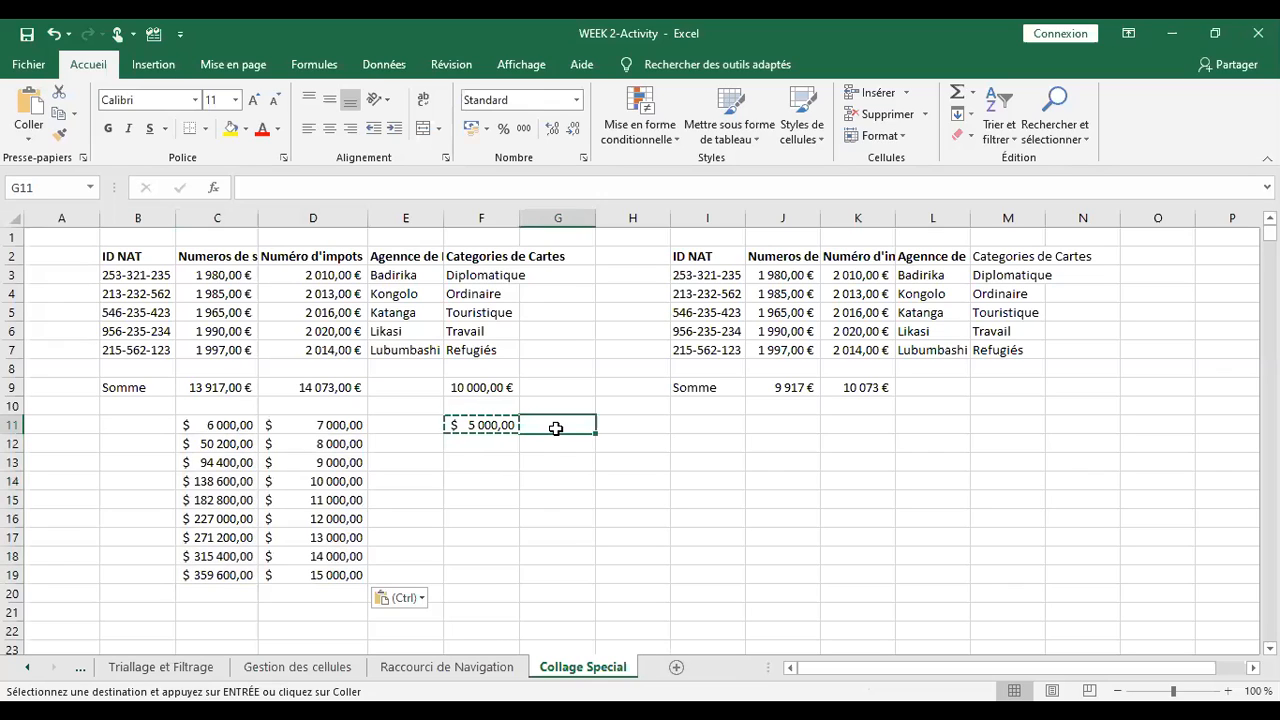
{"action": "type", "text": "3000"}
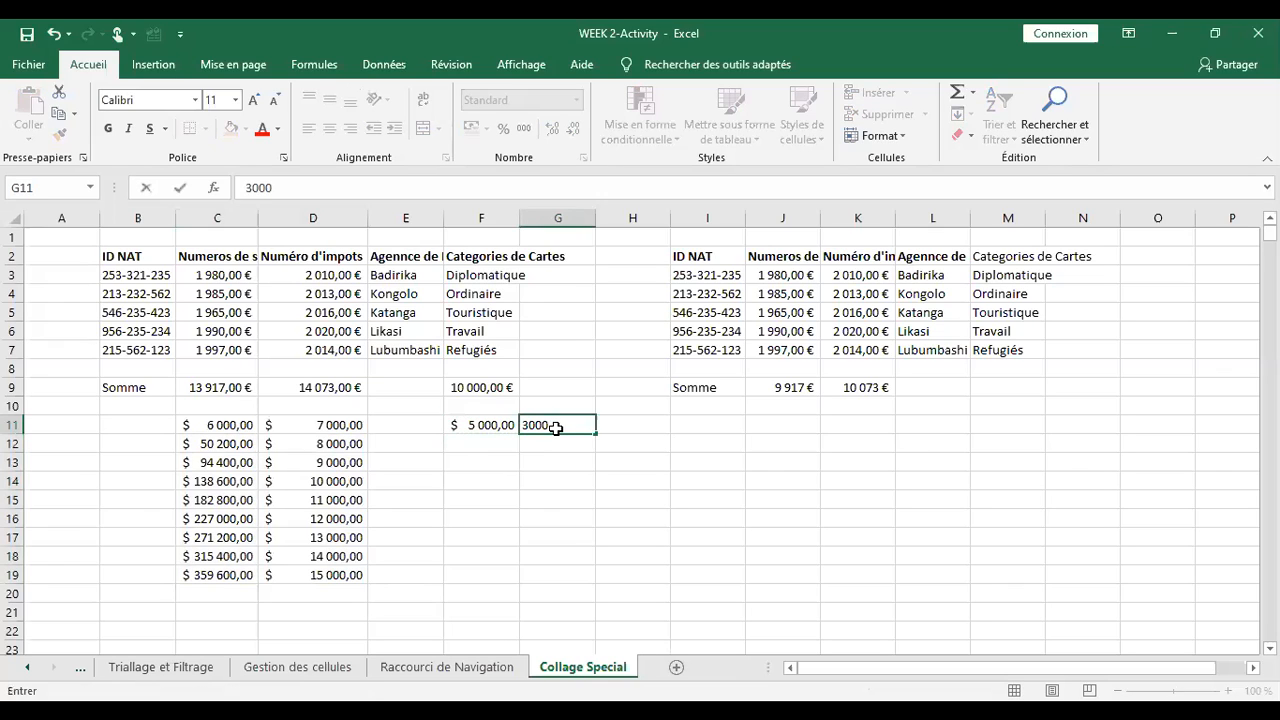
{"action": "key", "text": "Return"}
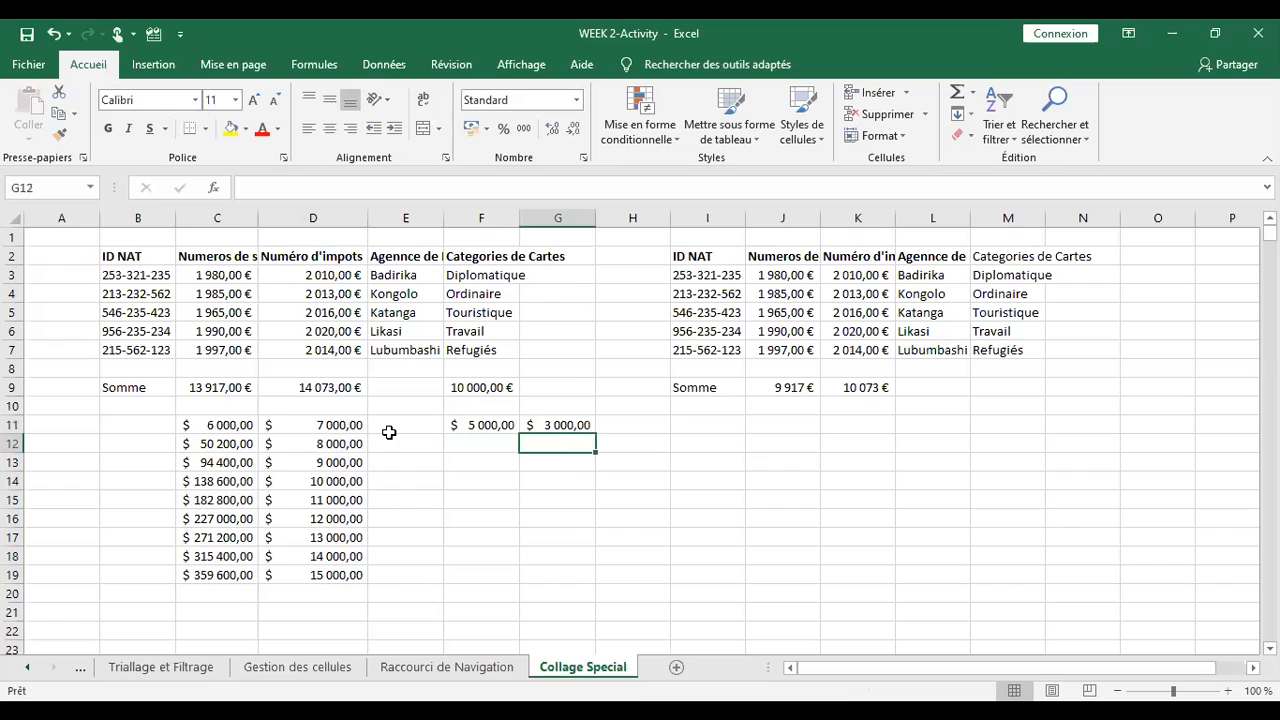
- Copy G11 and subtract it from every value in C11:D19 with the Soustraction operation of Collage spécial
{"action": "left_click", "coordinate": [548, 428]}
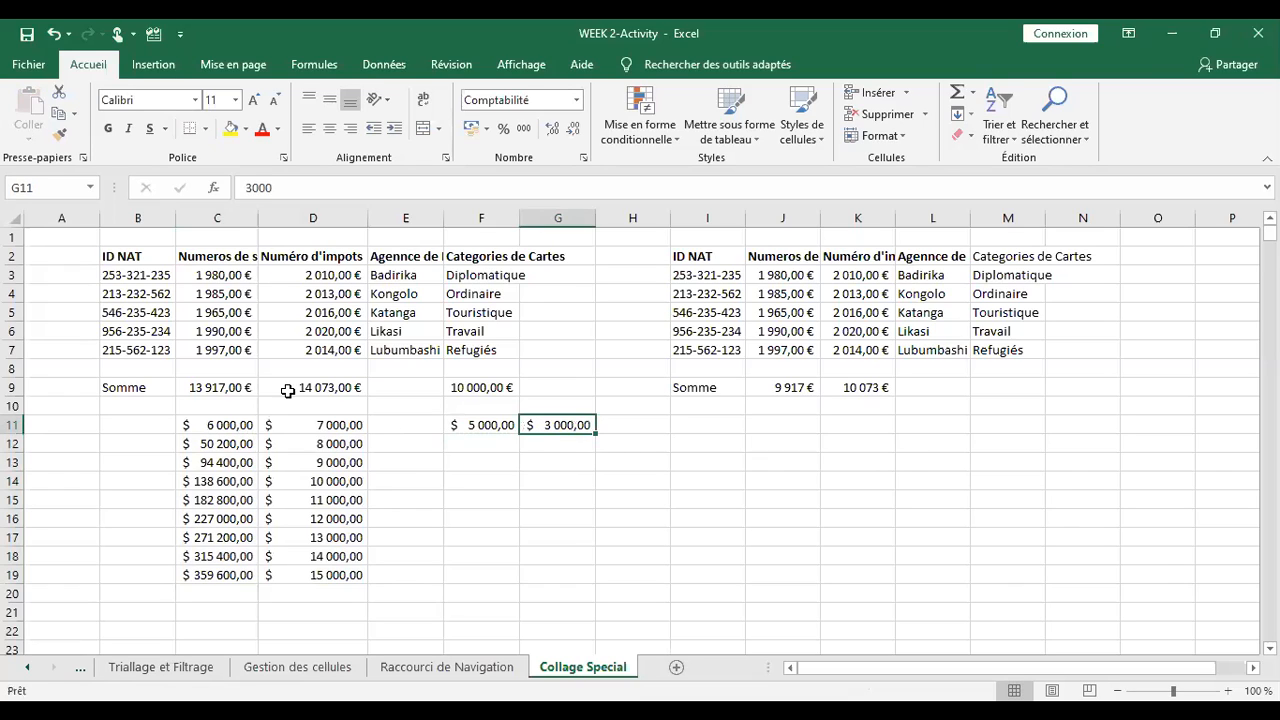
{"action": "key", "text": "ctrl+c"}
{"action": "left_click_drag", "start_coordinate": [217, 425], "coordinate": [355, 572]}
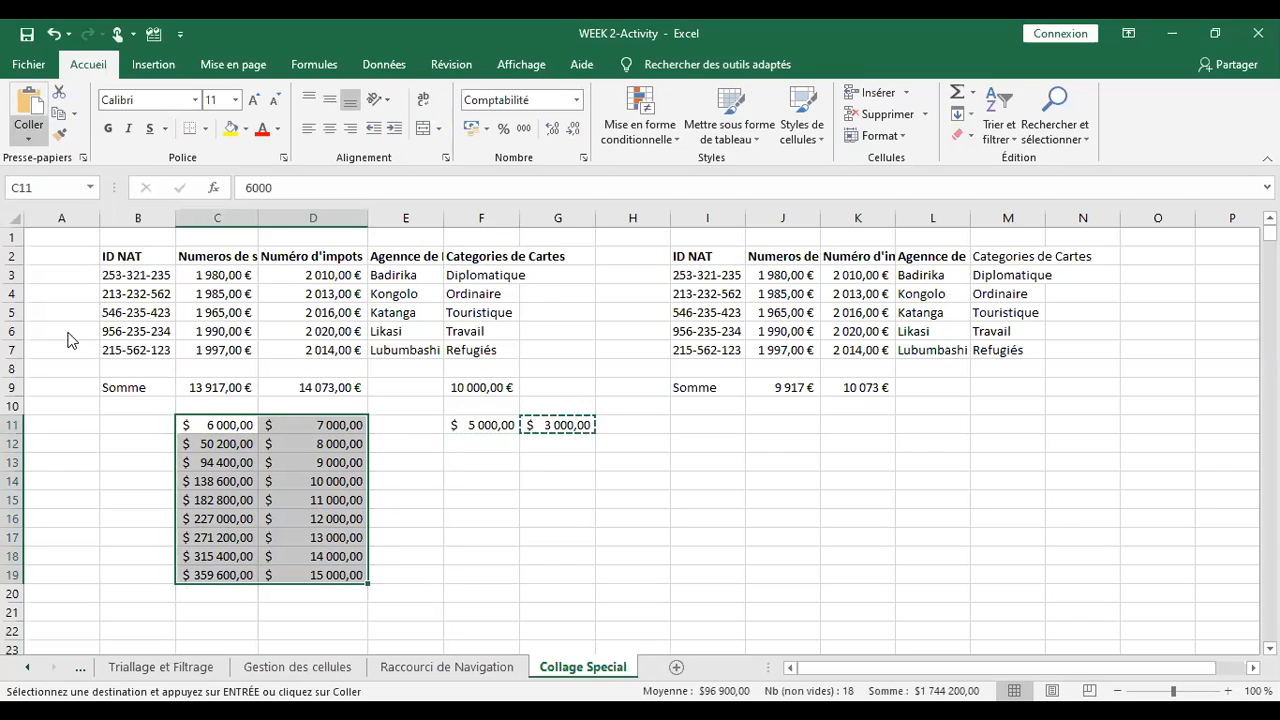
{"action": "left_click", "coordinate": [646, 468]}
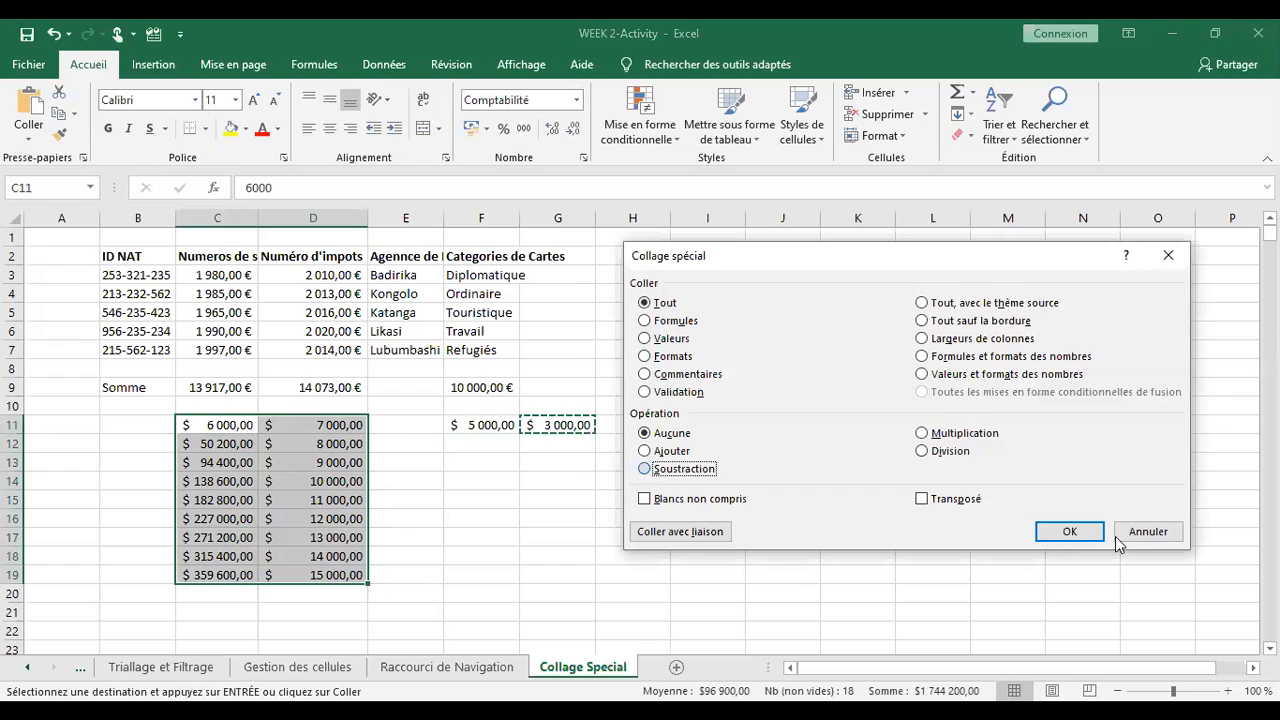
{"action": "left_click", "coordinate": [1068, 534]}
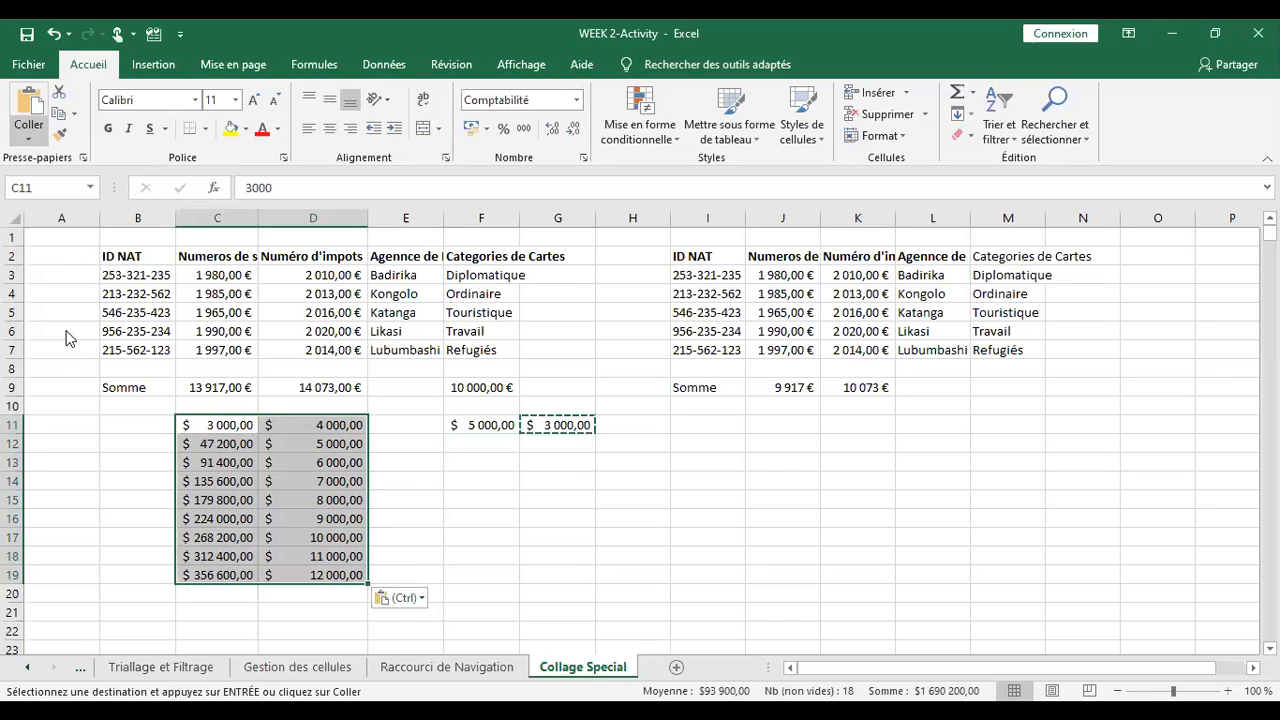
{"action": "key", "text": "ctrl+alt+v"}
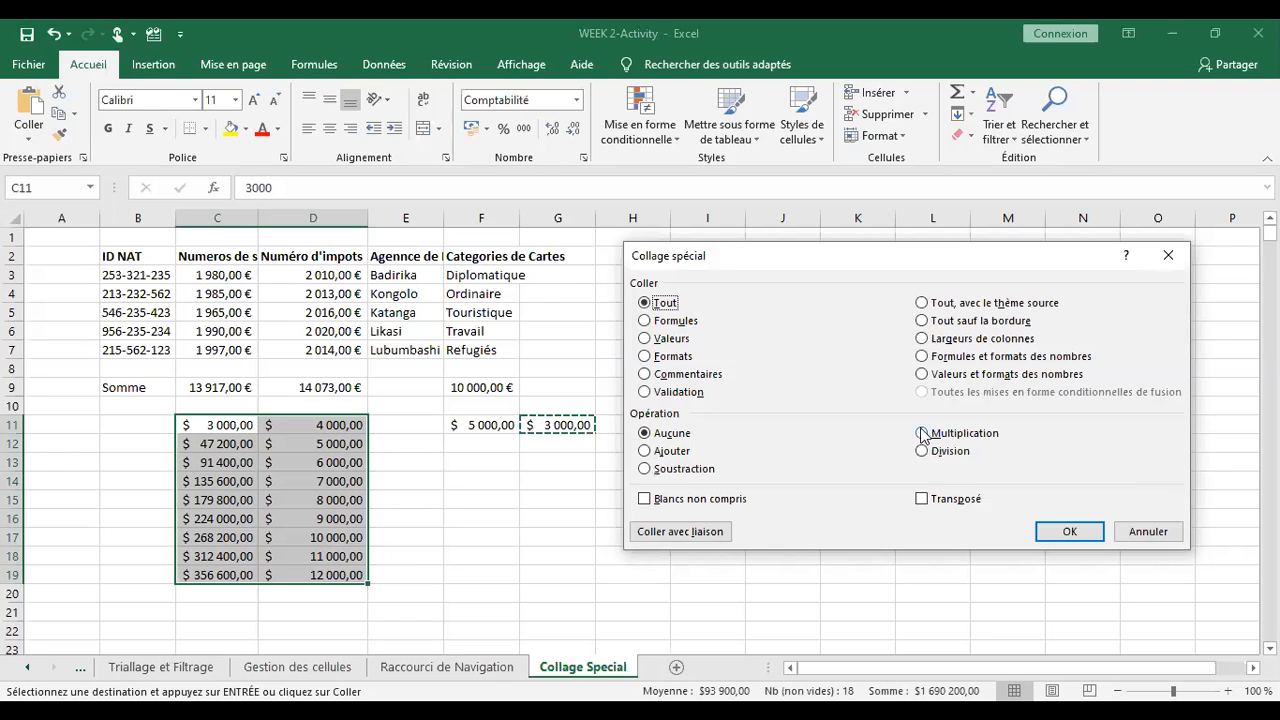
{"action": "left_click", "coordinate": [922, 434]}
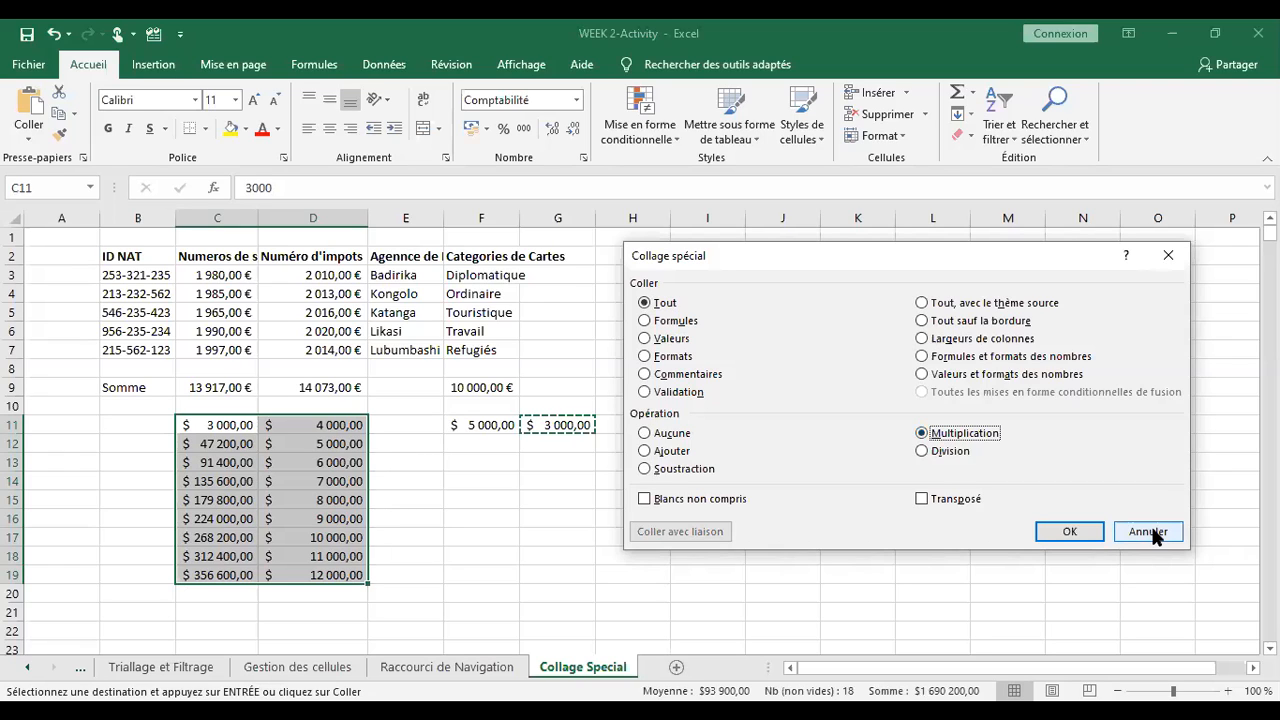
{"action": "left_click", "coordinate": [1151, 530]}
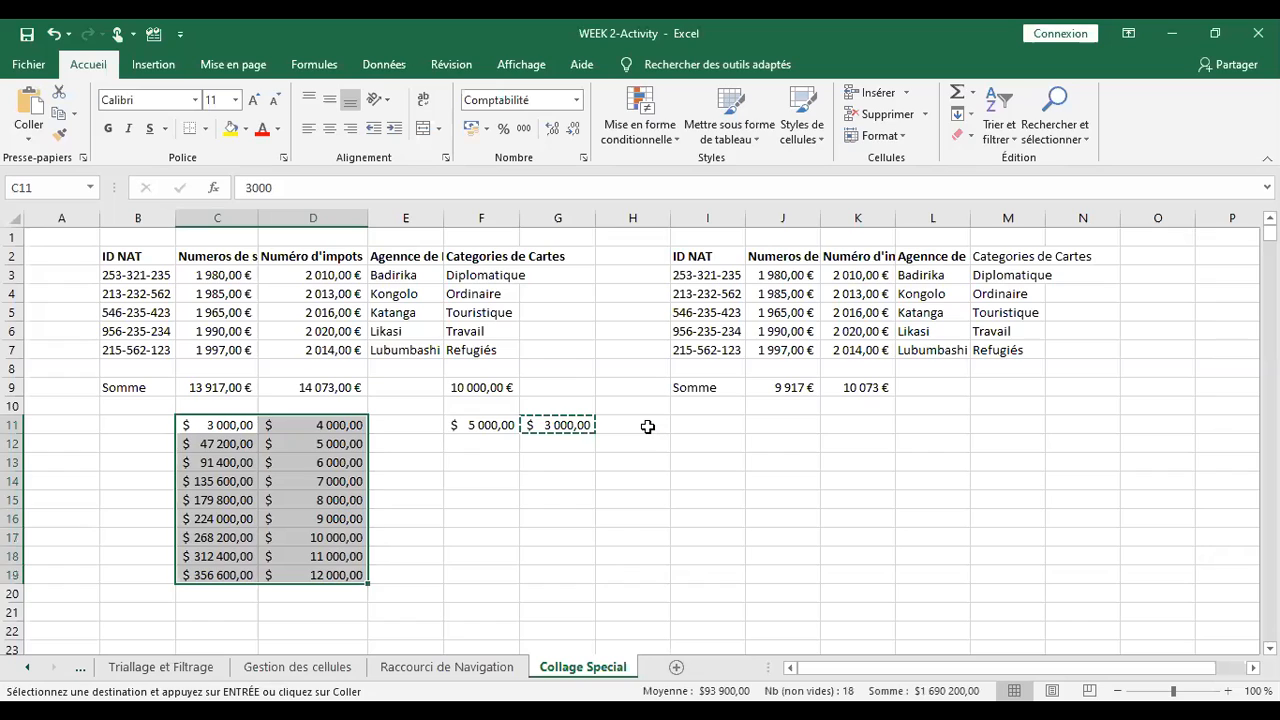
- Enter 10 in H11 and remove its currency format by applying the Standard format copied from I11
{"action": "left_click", "coordinate": [648, 426]}
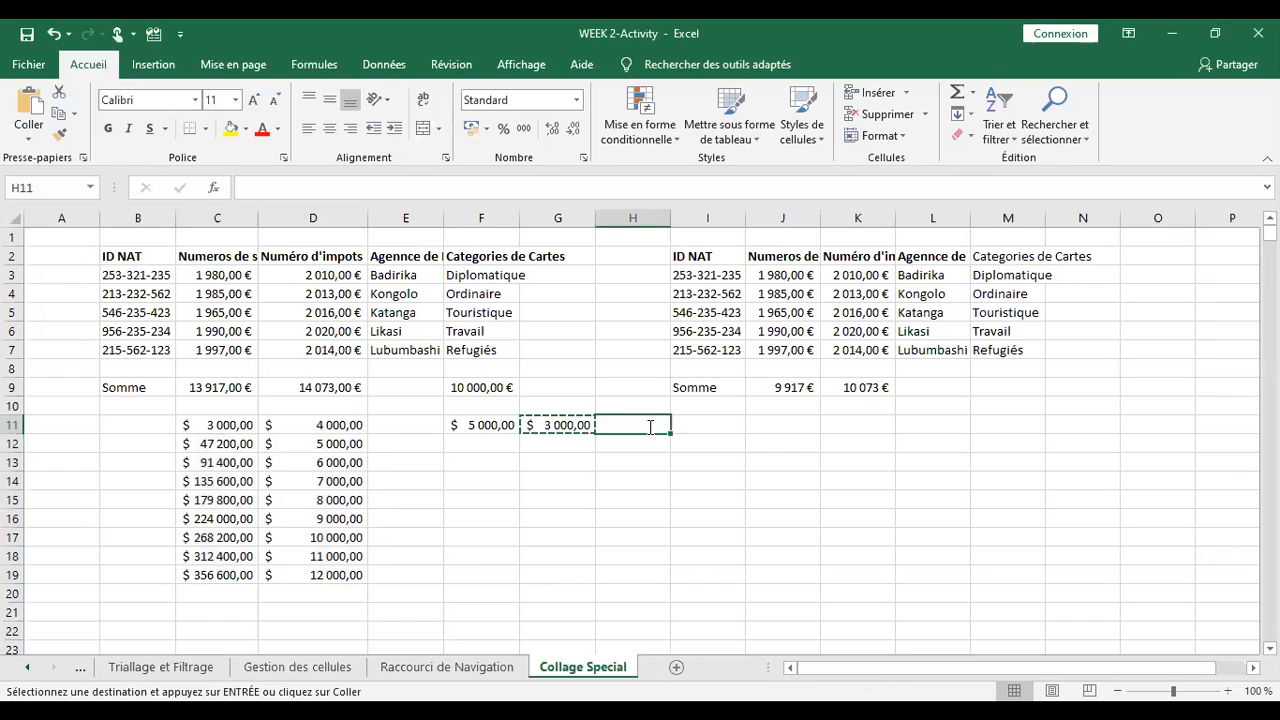
{"action": "type", "text": "10"}
{"action": "key", "text": "Return"}
{"action": "left_click", "coordinate": [648, 426]}
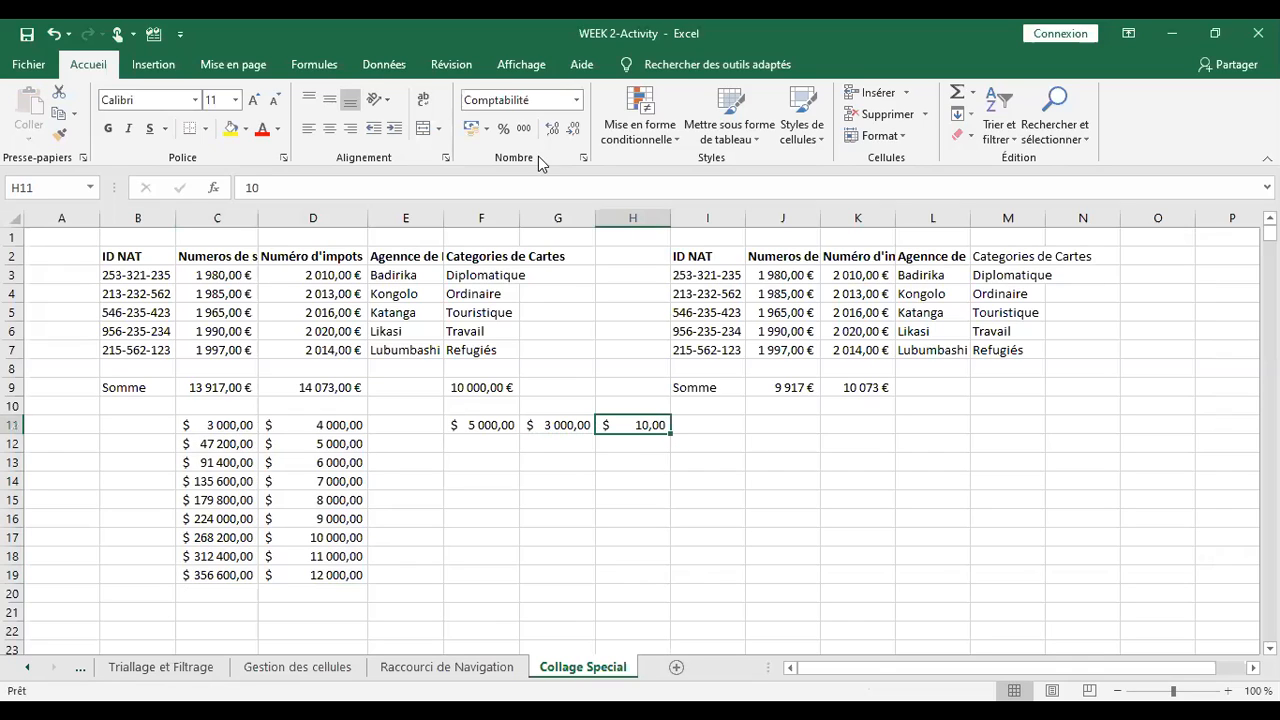
{"action": "left_click", "coordinate": [487, 130]}
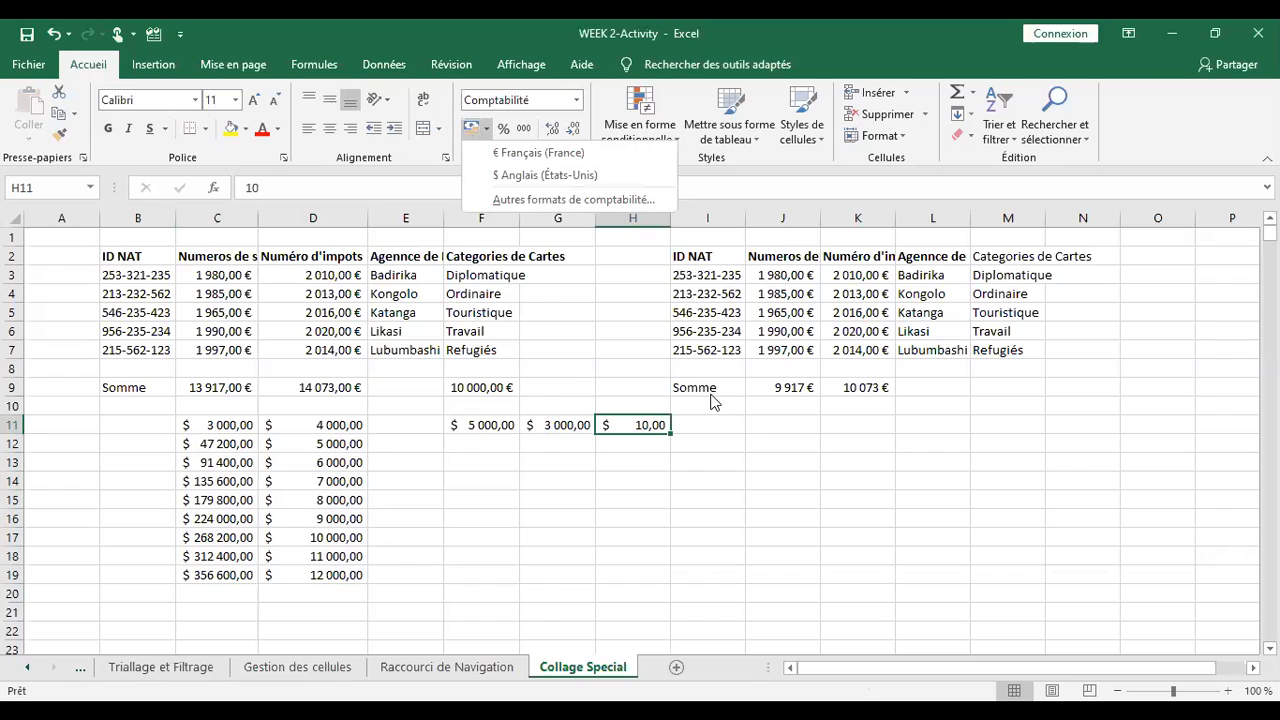
{"action": "left_click", "coordinate": [722, 426]}
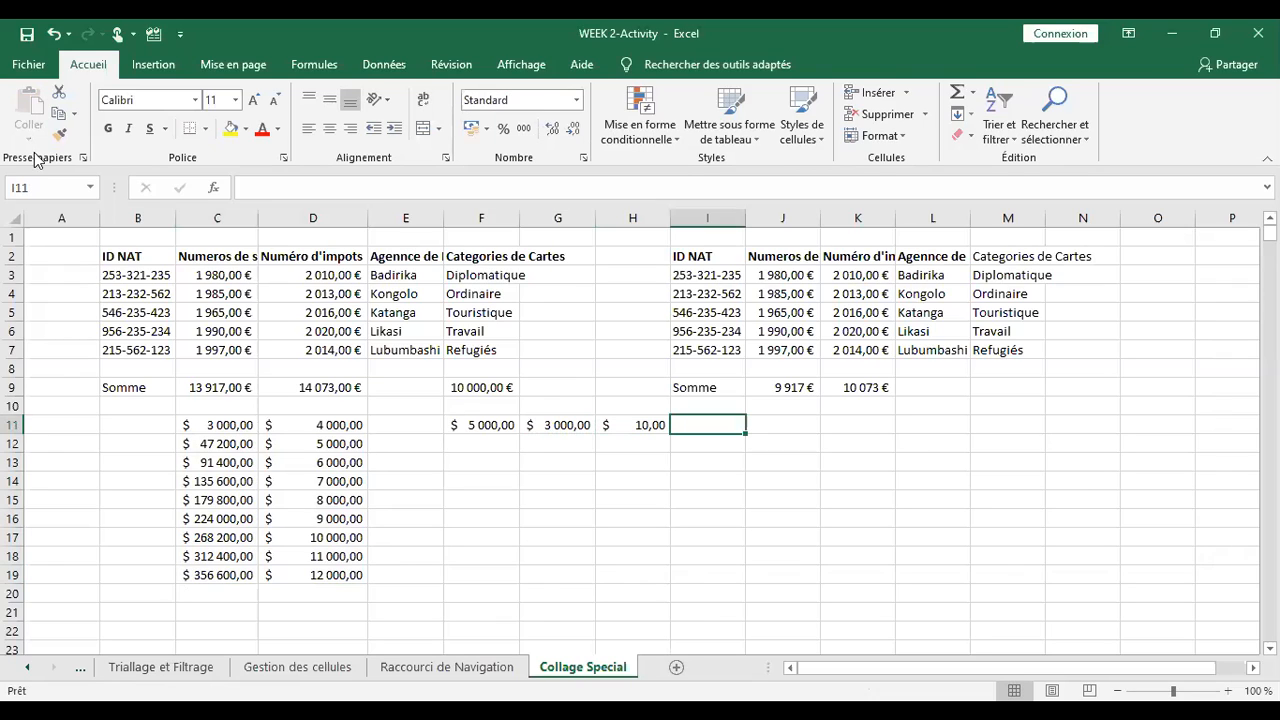
{"action": "left_click", "coordinate": [60, 135]}
{"action": "left_click", "coordinate": [630, 421]}
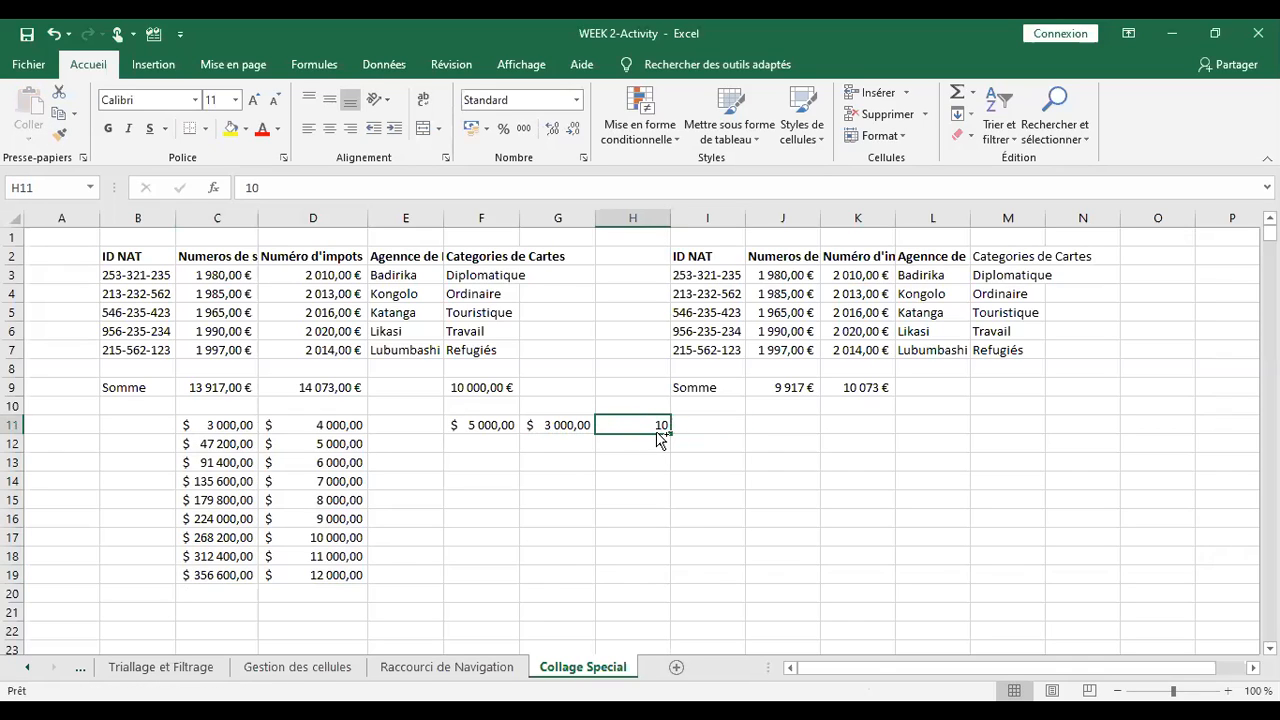
- Copy H11 and multiply every value in C11:D19 by it with the Multiplication operation of Collage spécial
{"action": "key", "text": "ctrl+c"}
{"action": "left_click_drag", "start_coordinate": [199, 426], "coordinate": [345, 572]}
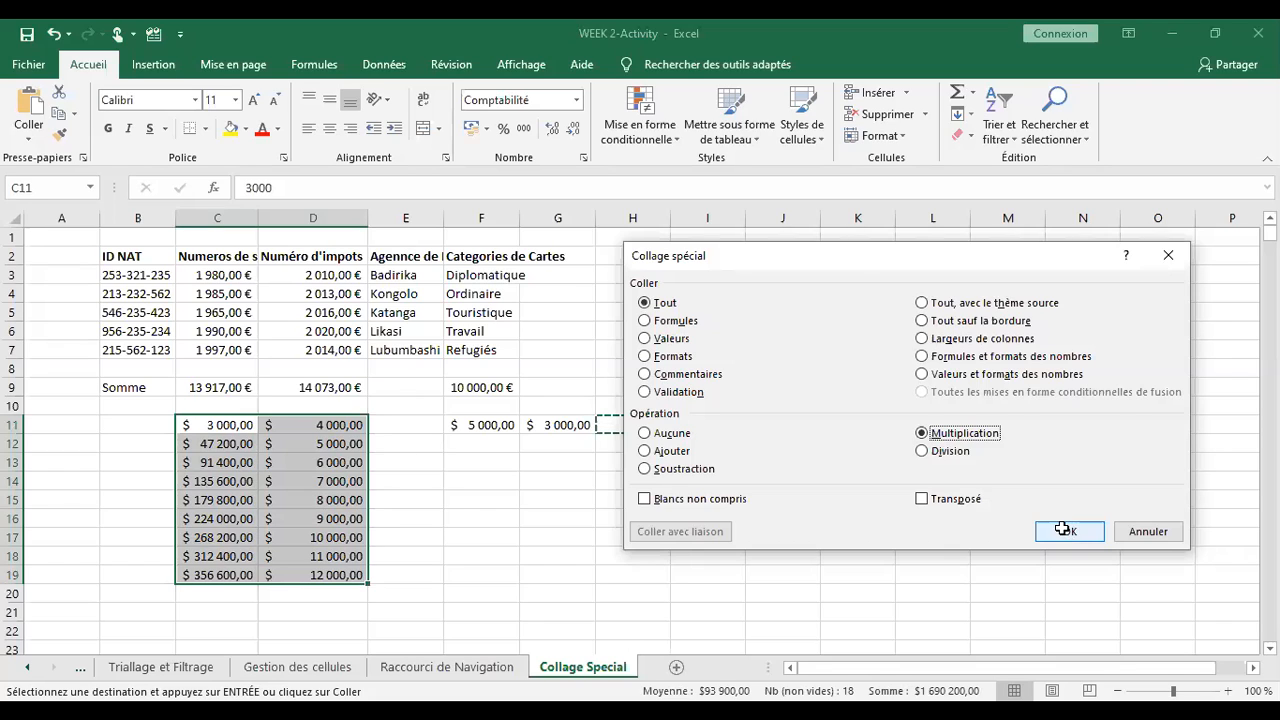
{"action": "left_click", "coordinate": [1062, 529]}
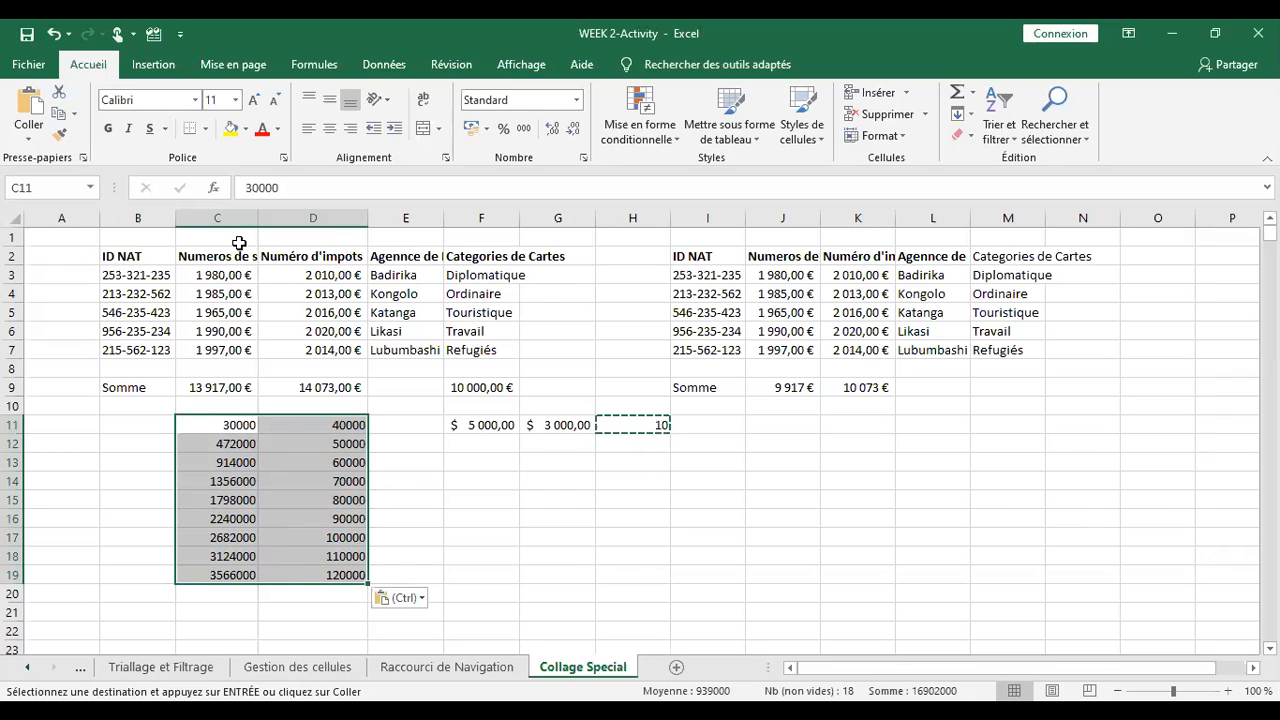
- Divide every value in C11:D19 by the copied H11 with the Division operation of Collage spécial
{"action": "left_click", "coordinate": [33, 140]}
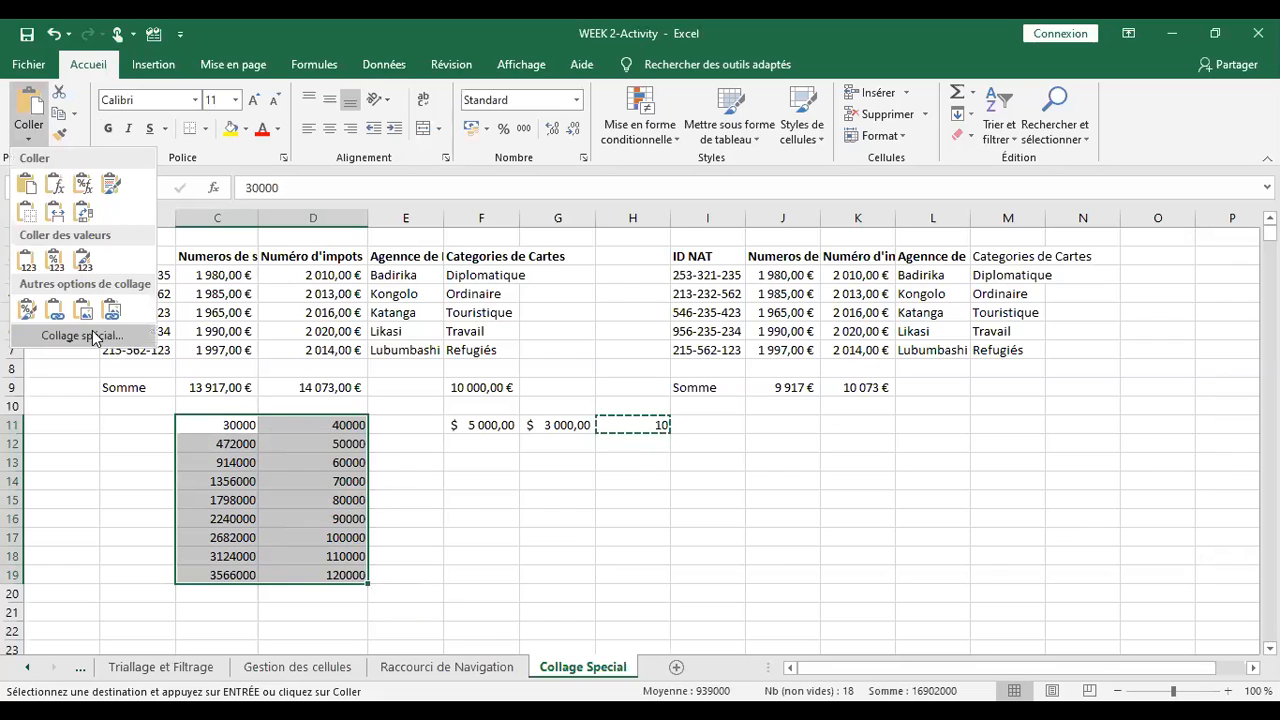
{"action": "left_click", "coordinate": [93, 337]}
{"action": "left_click", "coordinate": [922, 451]}
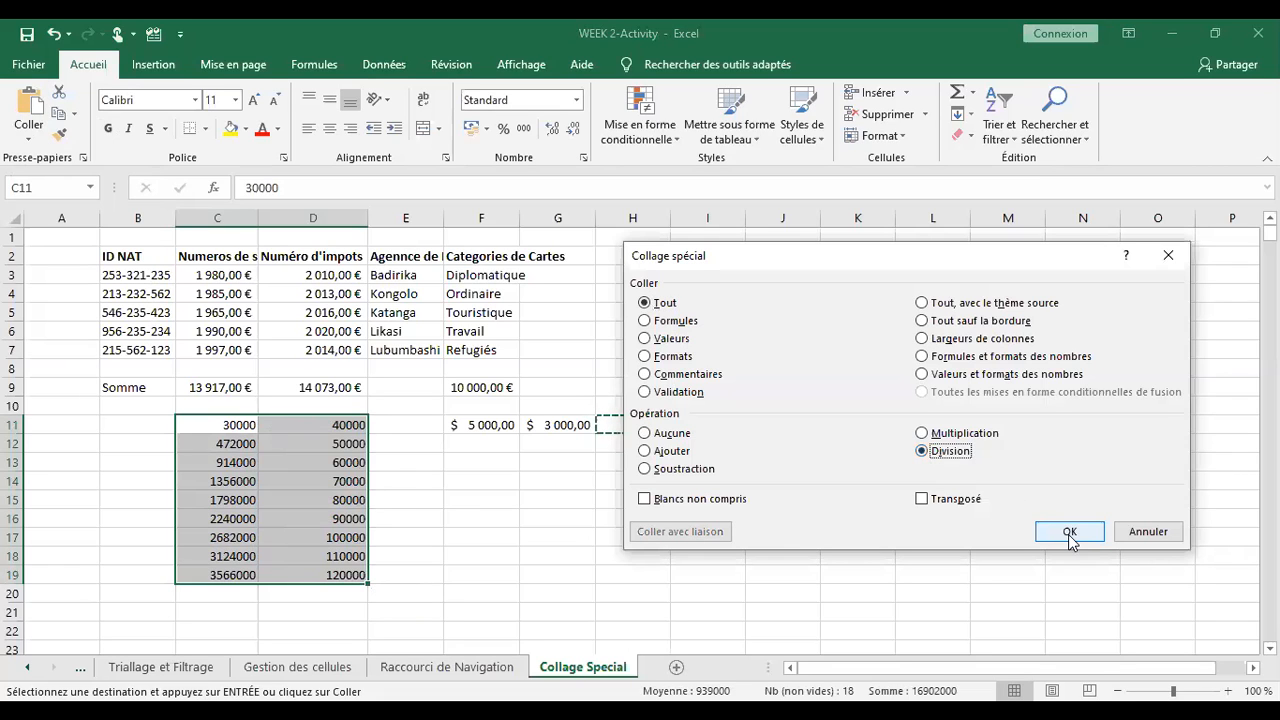
{"action": "left_click", "coordinate": [1069, 533]}
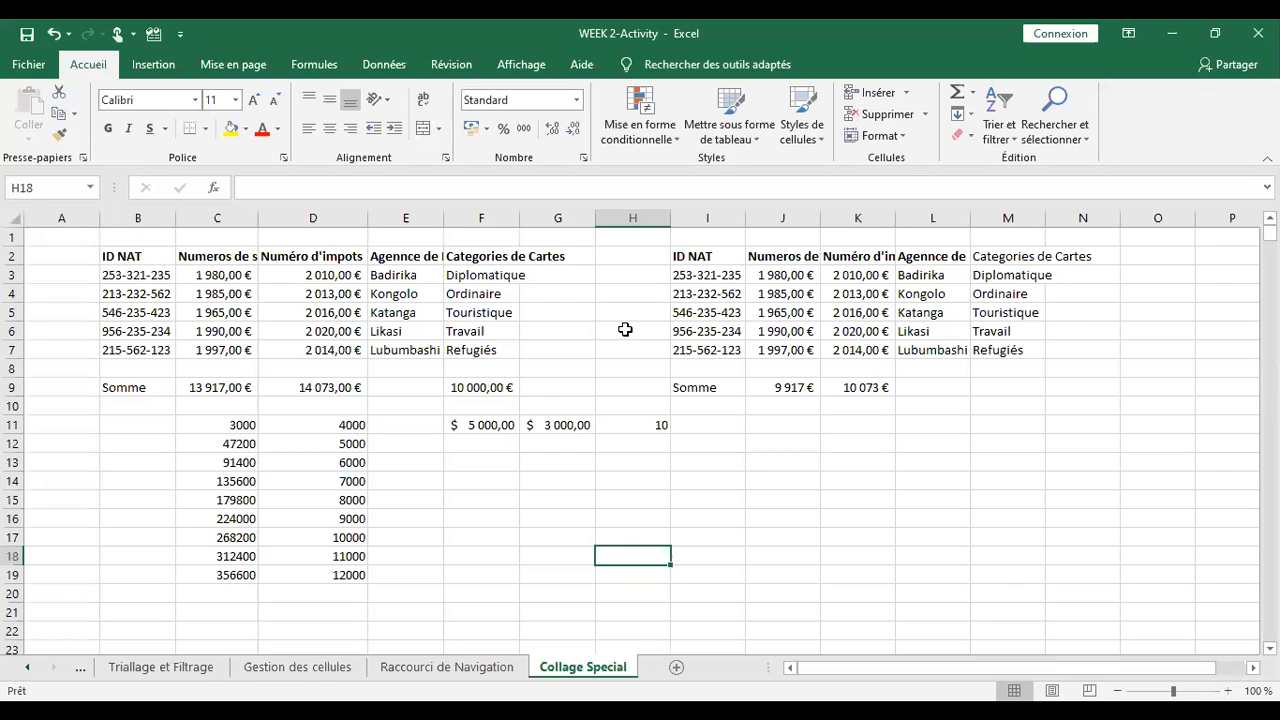
- Clear the earlier pasted copy of the table from I2:M9
{"action": "left_click", "coordinate": [708, 262]}
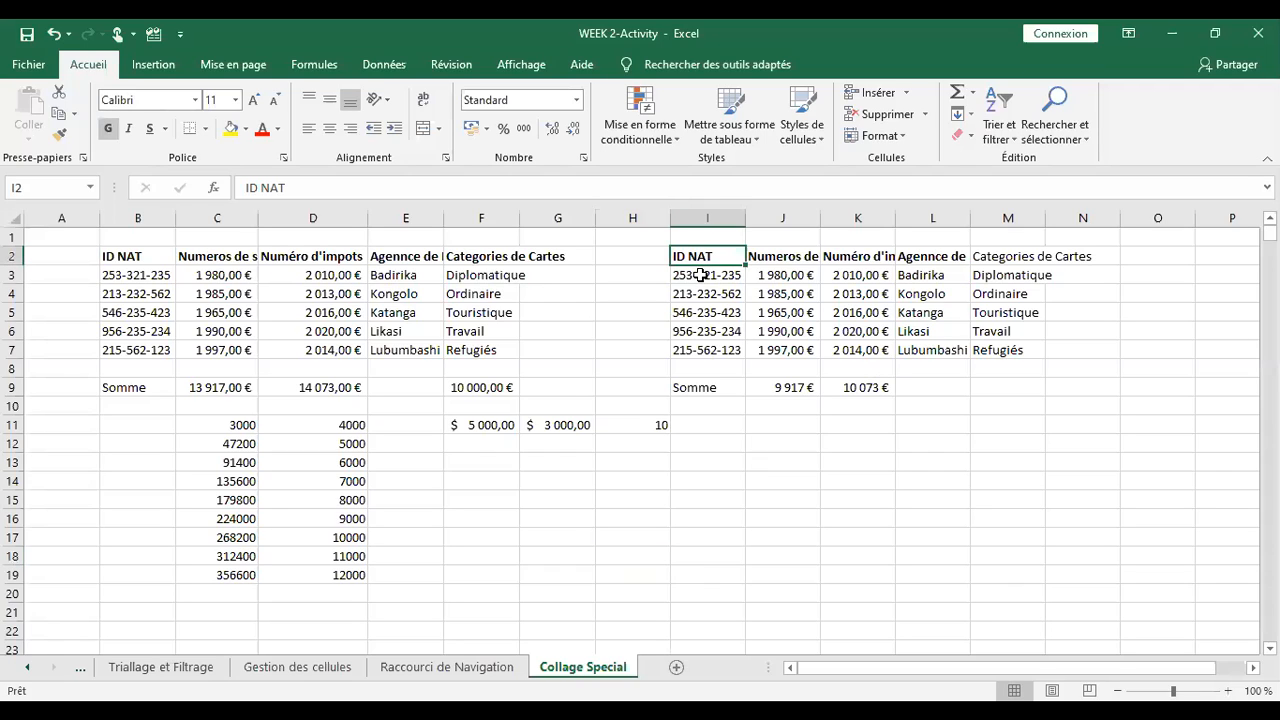
{"action": "left_click_drag", "start_coordinate": [105, 256], "coordinate": [509, 381]}
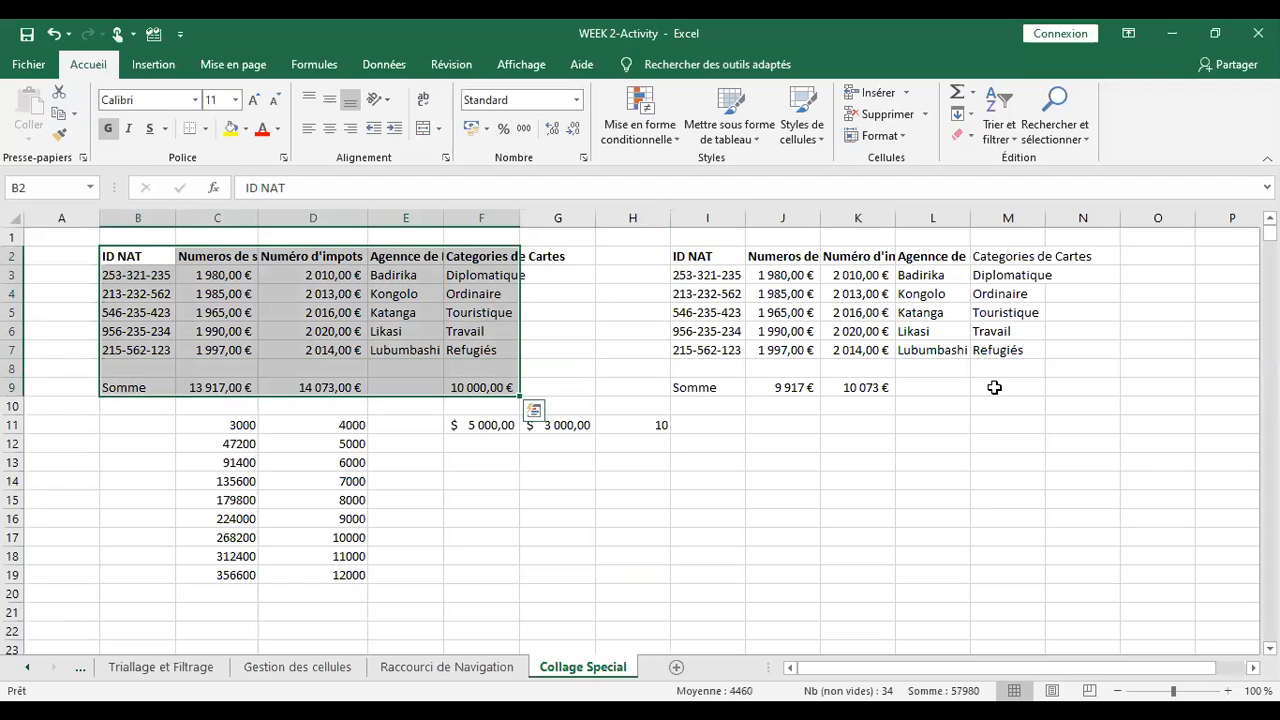
{"action": "key", "text": "ctrl+c"}
{"action": "left_click_drag", "start_coordinate": [705, 257], "coordinate": [1006, 389]}
{"action": "key", "text": "Delete"}
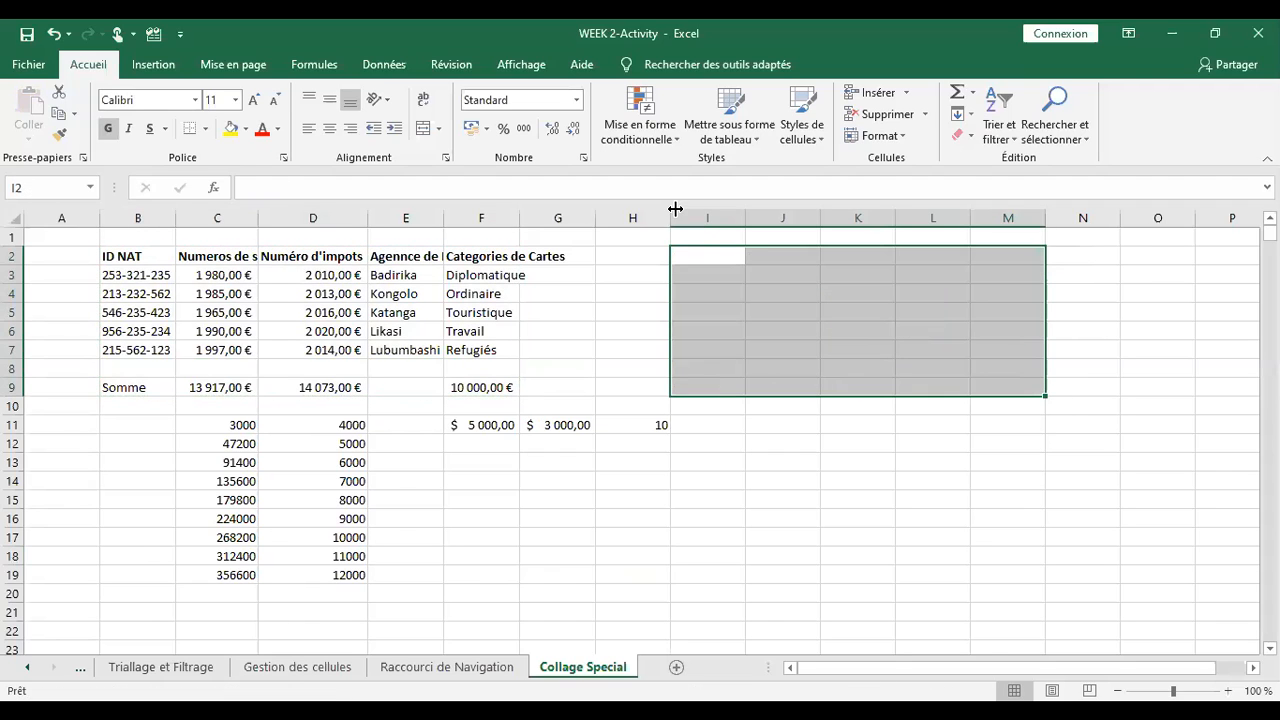
- Copy the table in B2:F9 and paste its formulas and number formats at I2
{"action": "left_click", "coordinate": [702, 251]}
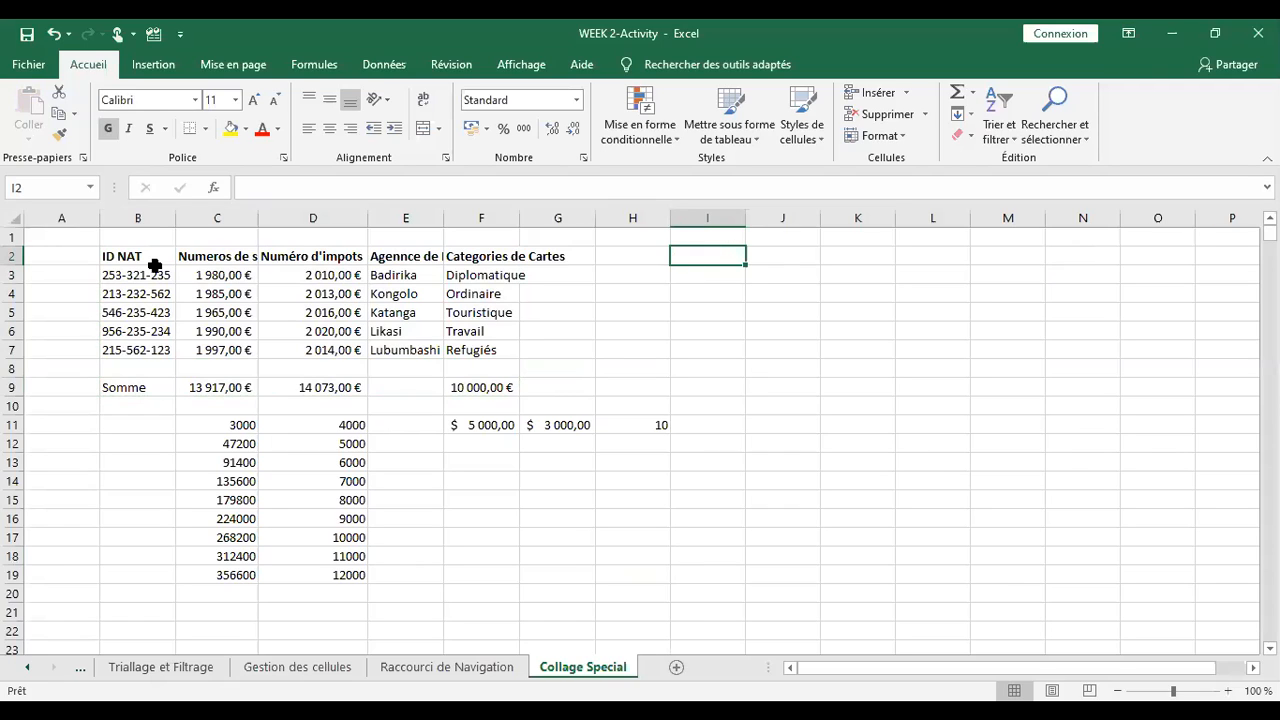
{"action": "key", "text": "Down"}
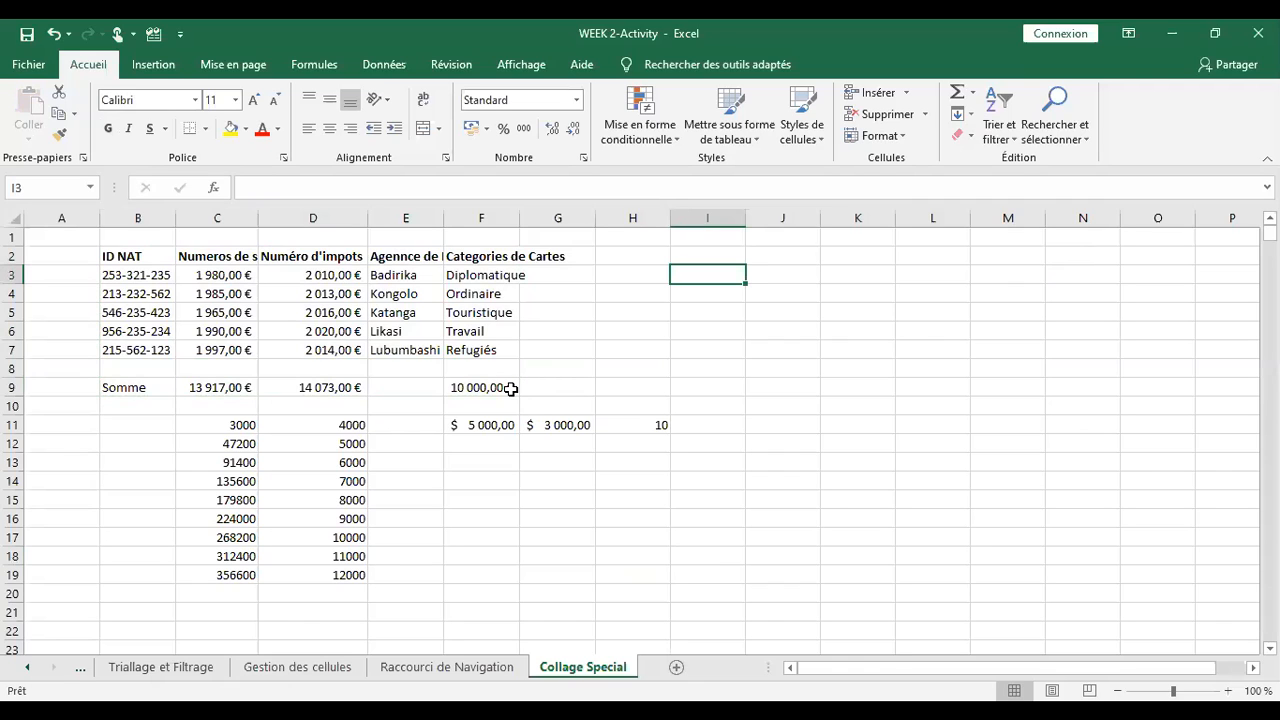
{"action": "left_click_drag", "start_coordinate": [138, 257], "coordinate": [511, 389]}
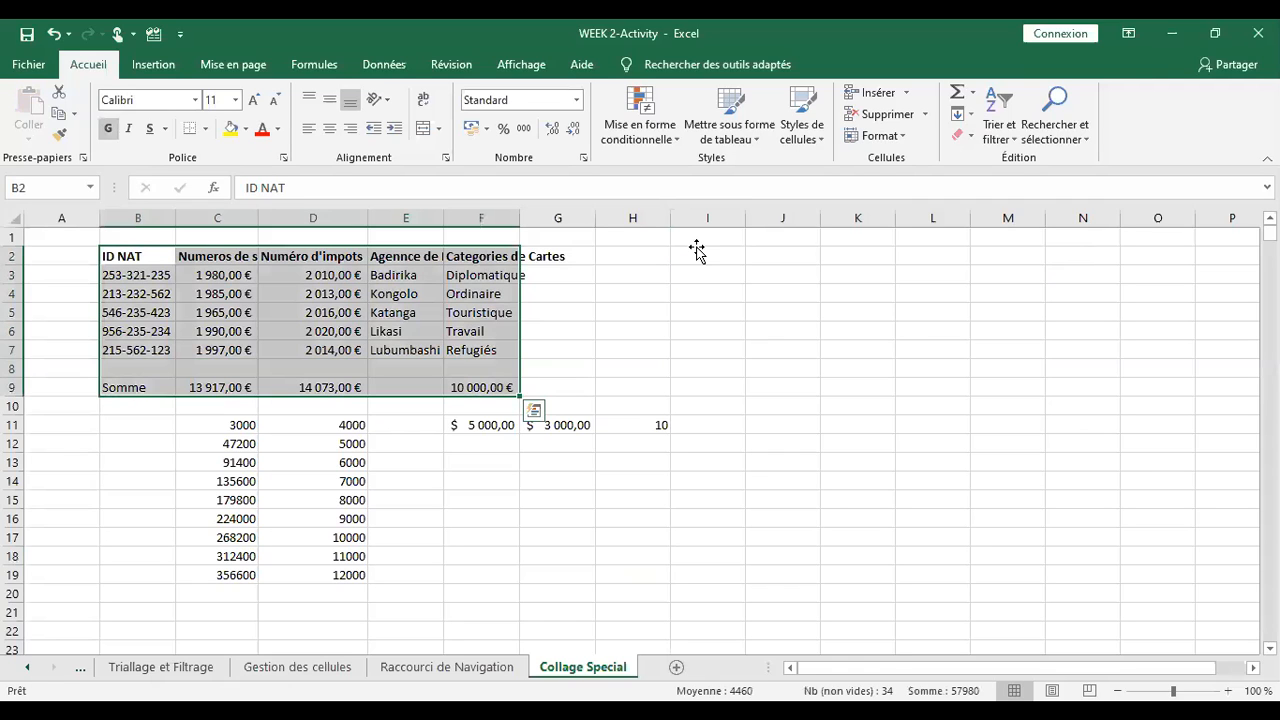
{"action": "key", "text": "ctrl+c"}
{"action": "left_click", "coordinate": [708, 257]}
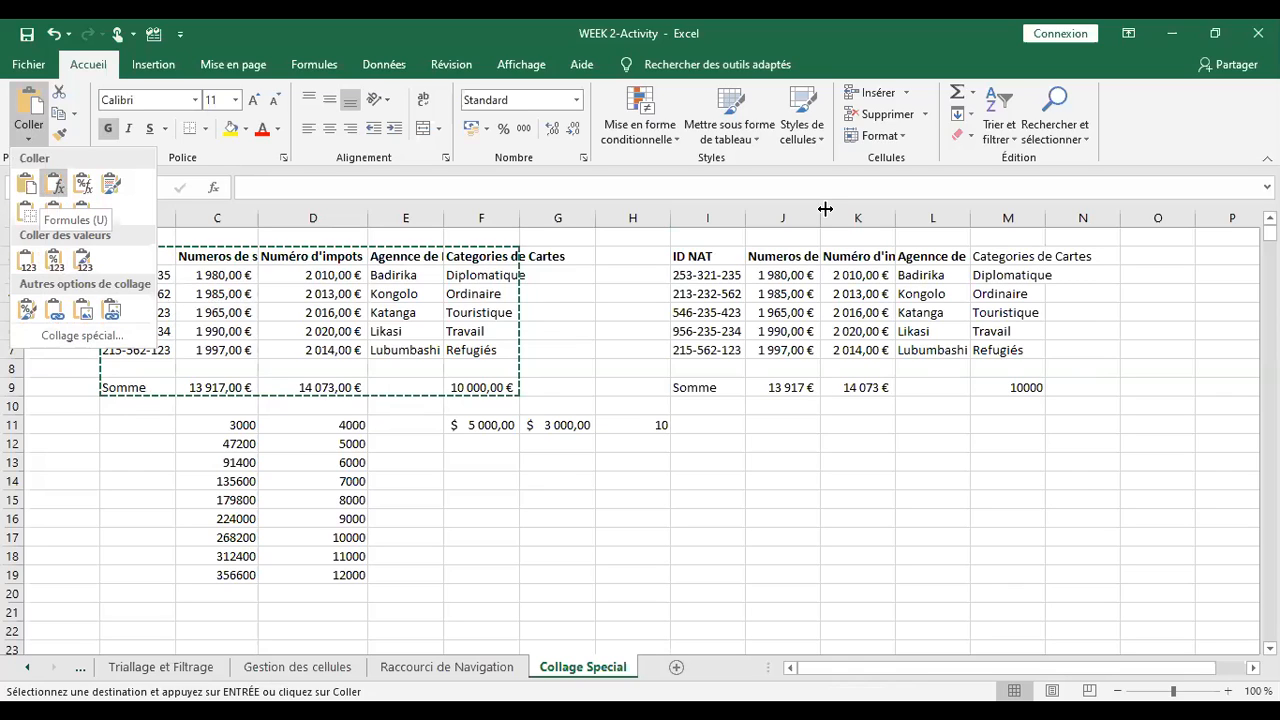
- Inspect the formula of the pasted Somme cell J9 without changing it
{"action": "left_click", "coordinate": [836, 387]}
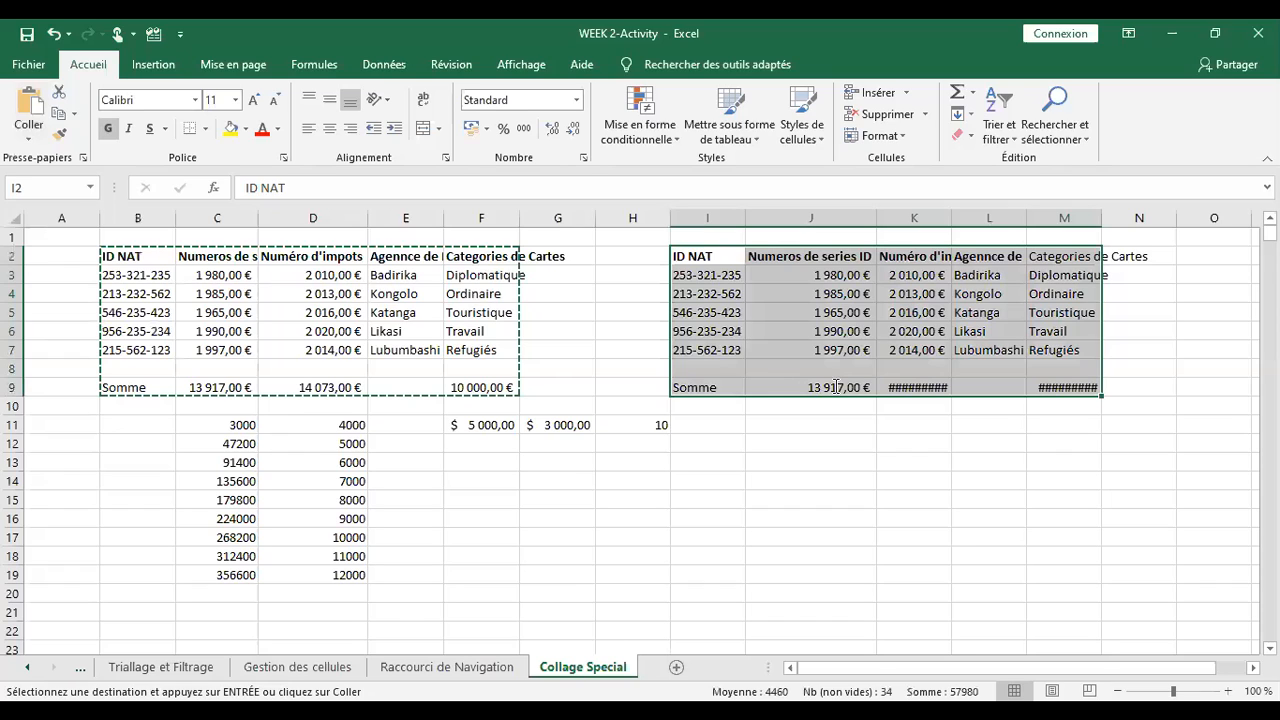
{"action": "double_click", "coordinate": [836, 387]}
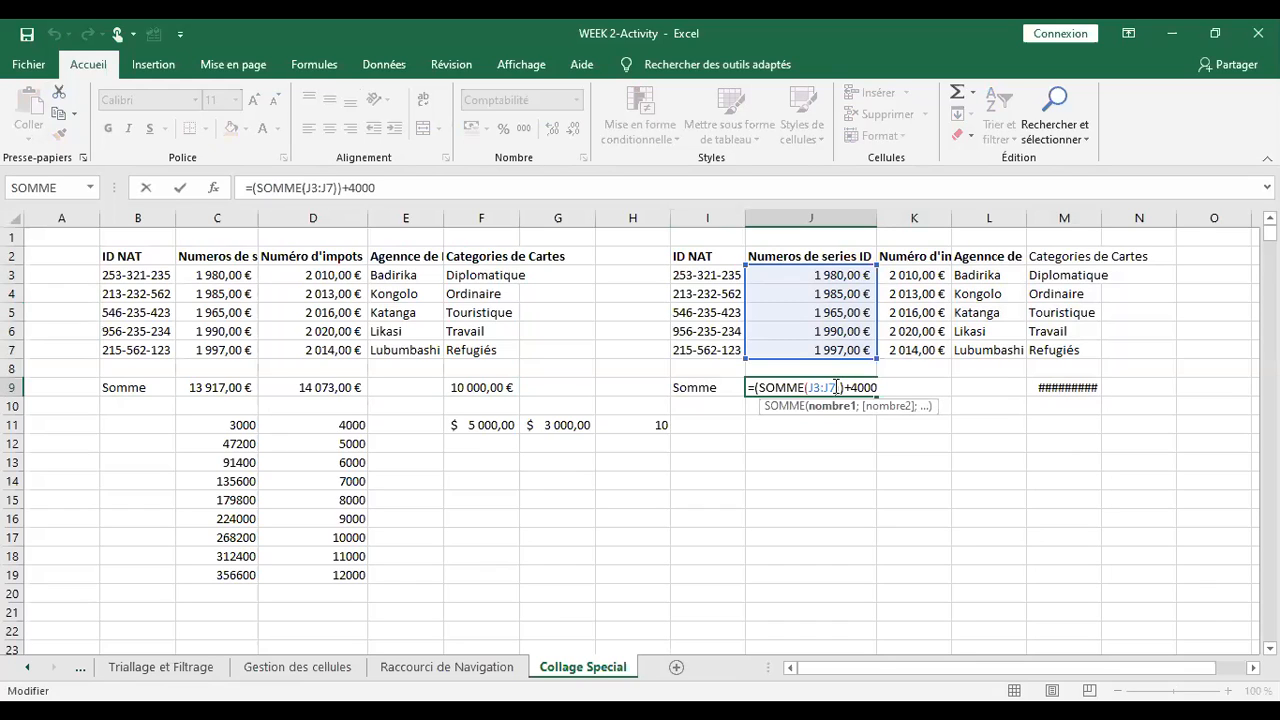
{"action": "key", "text": "Return"}
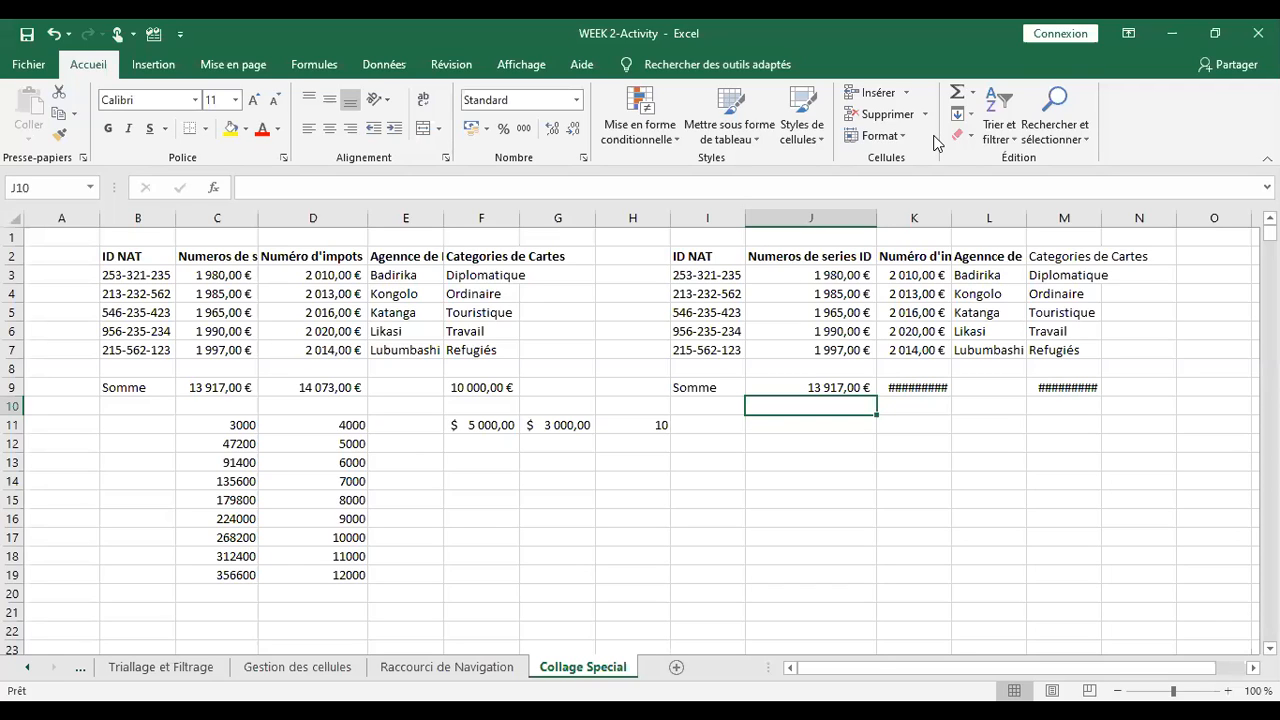
- Clear the contents of H3:N13
{"action": "left_click", "coordinate": [680, 219]}
{"action": "left_click_drag", "start_coordinate": [632, 275], "coordinate": [1168, 457]}
{"action": "key", "text": "Delete"}
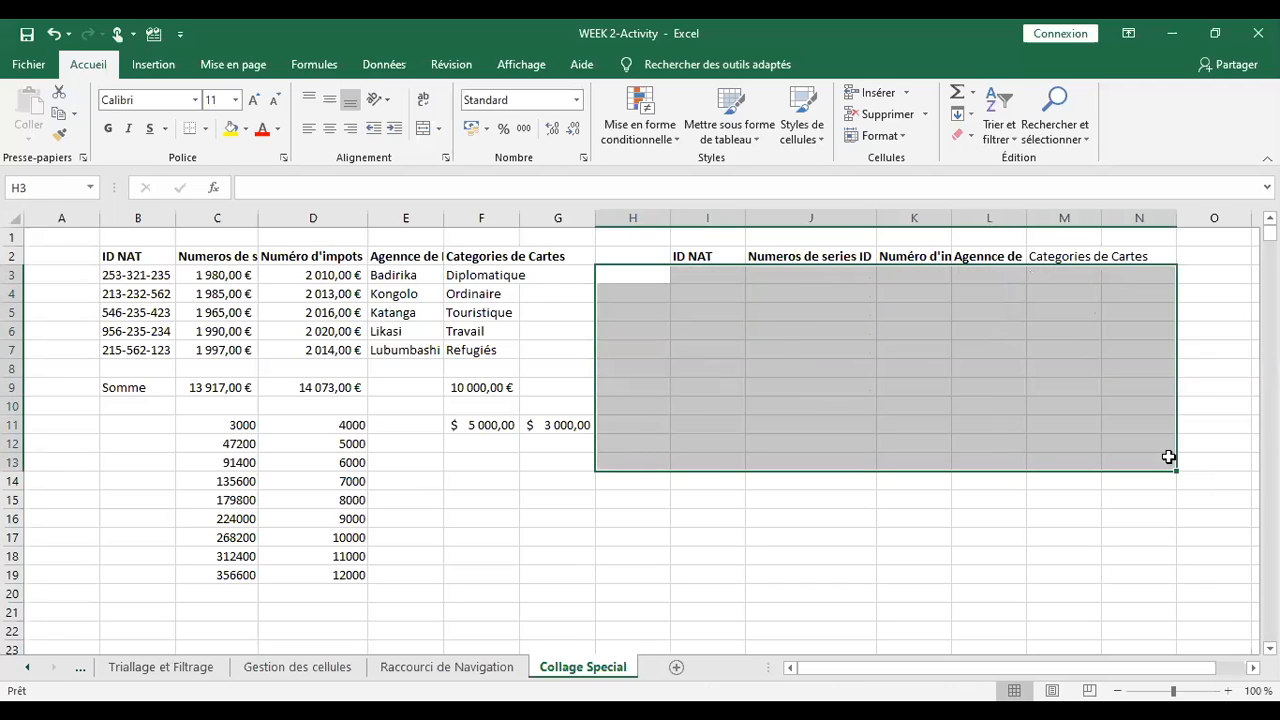
- Clear the remaining header cells I2:M2 of the earlier pasted table
{"action": "left_click", "coordinate": [698, 251]}
{"action": "key", "text": "ctrl+shift+Right"}
{"action": "key", "text": "Delete"}
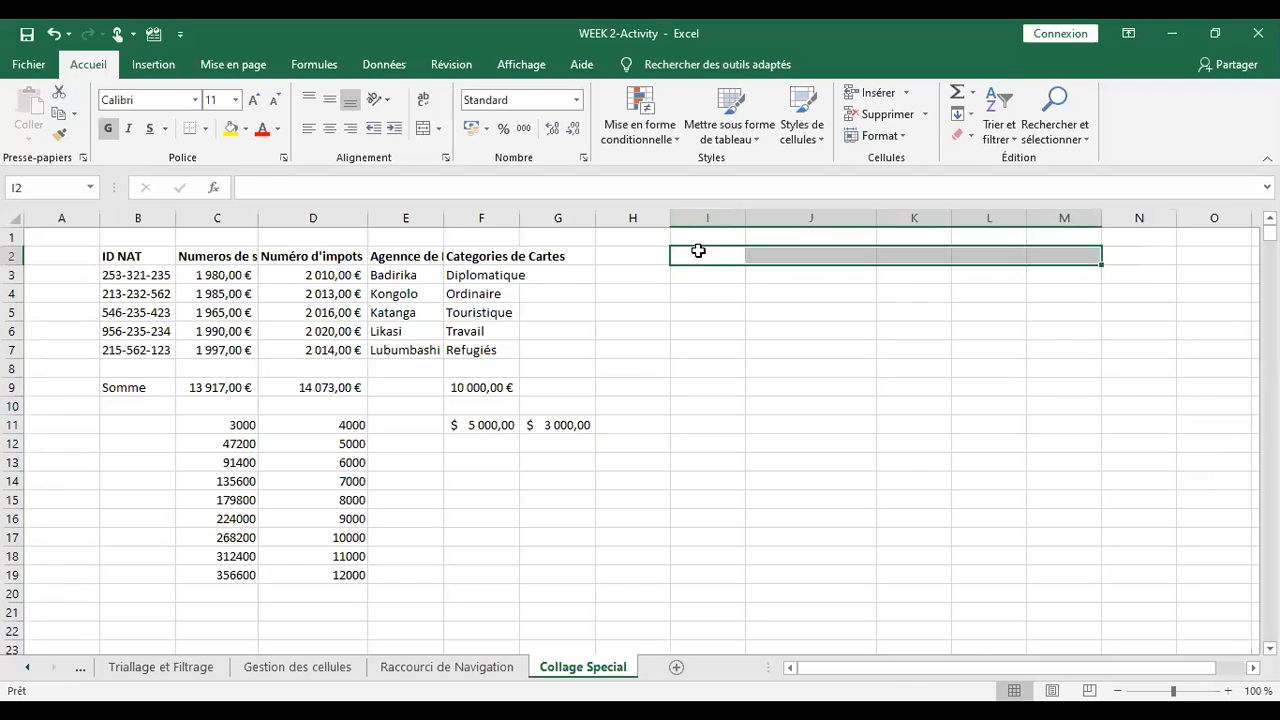
{"action": "left_click_drag", "start_coordinate": [123, 251], "coordinate": [170, 334]}
{"action": "left_click_drag", "start_coordinate": [507, 351], "coordinate": [525, 388]}
{"action": "key", "text": "ctrl+c"}
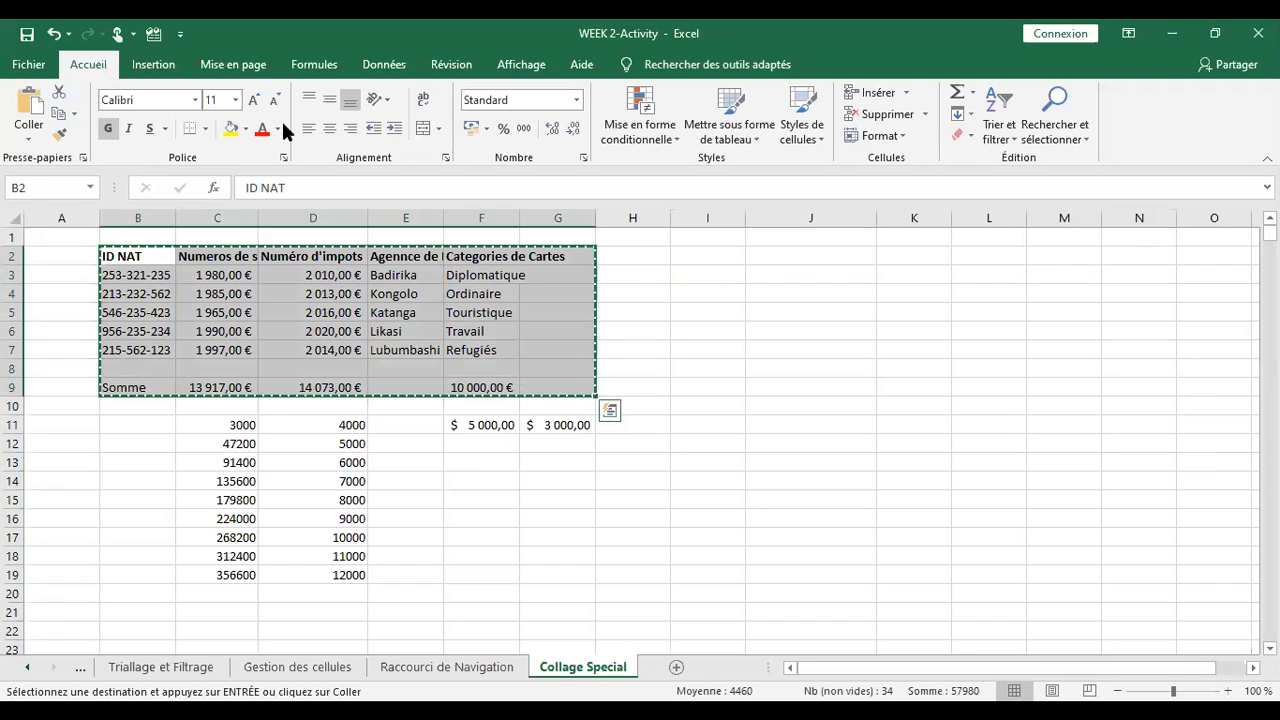
{"action": "left_click", "coordinate": [708, 256]}
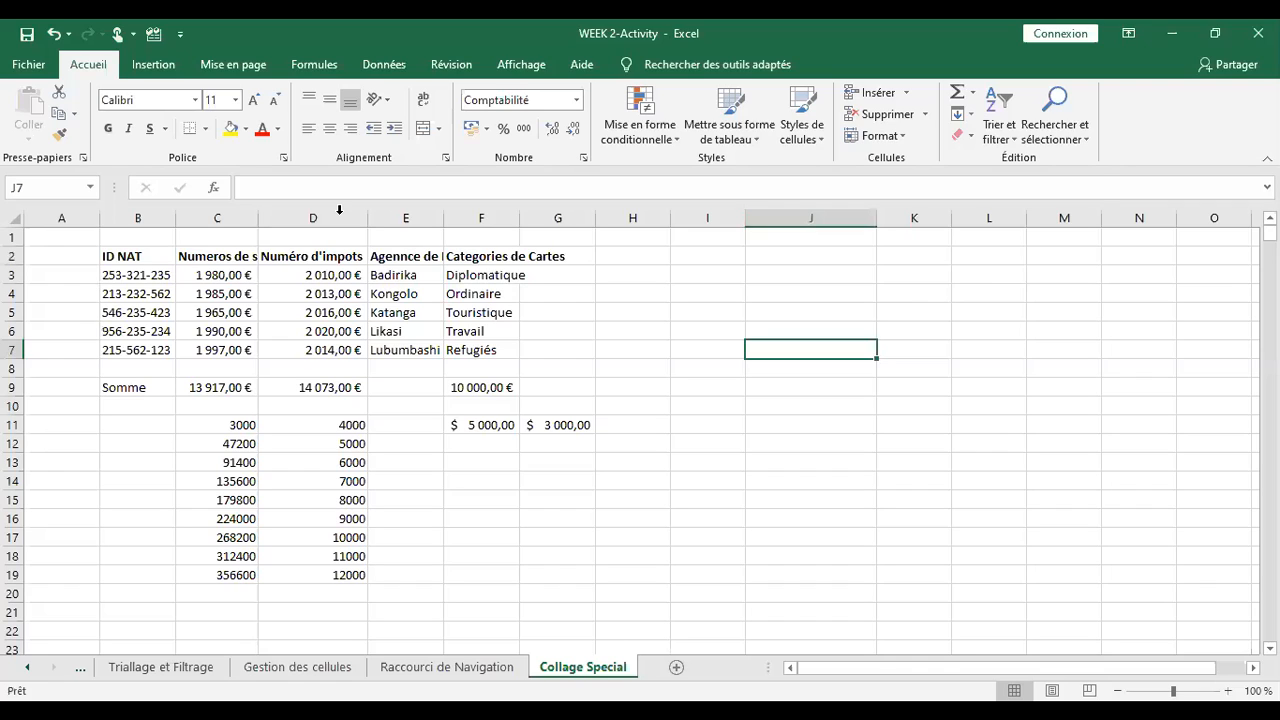
- Narrow columns C and D to less than the width of their euro amounts
{"action": "key", "text": "ctrl+z"}
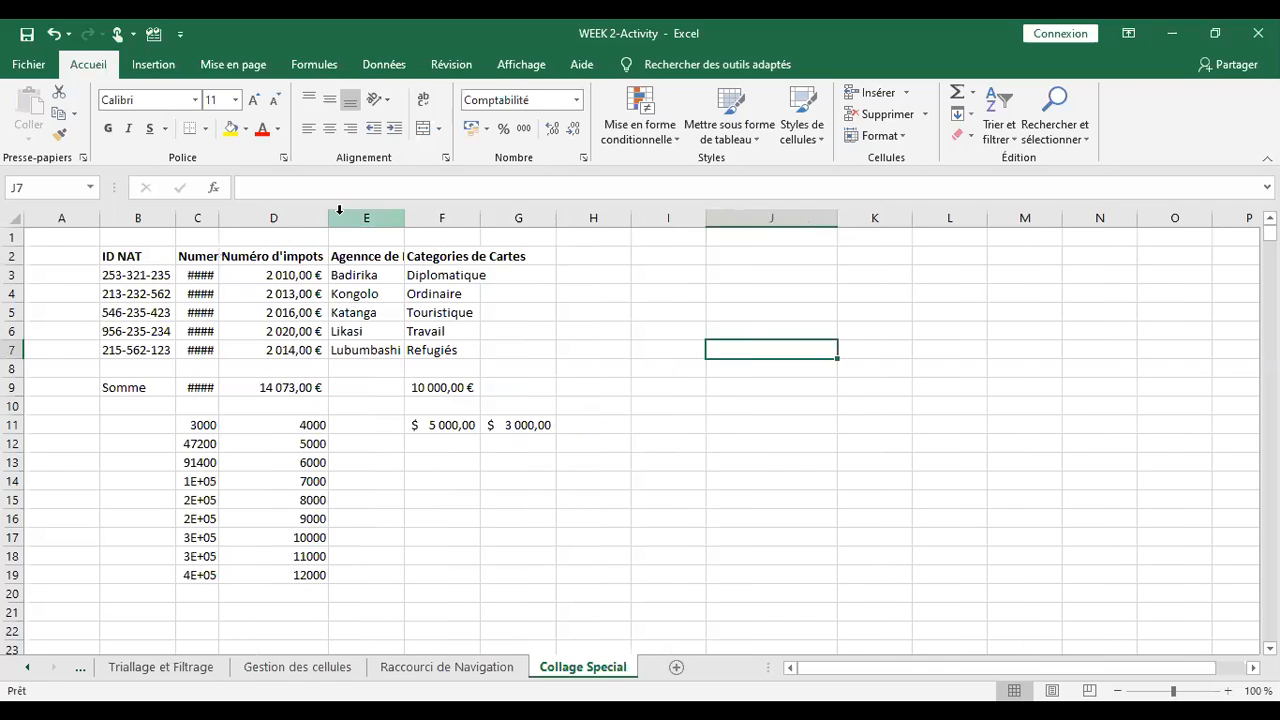
{"action": "key", "text": "ctrl+z"}
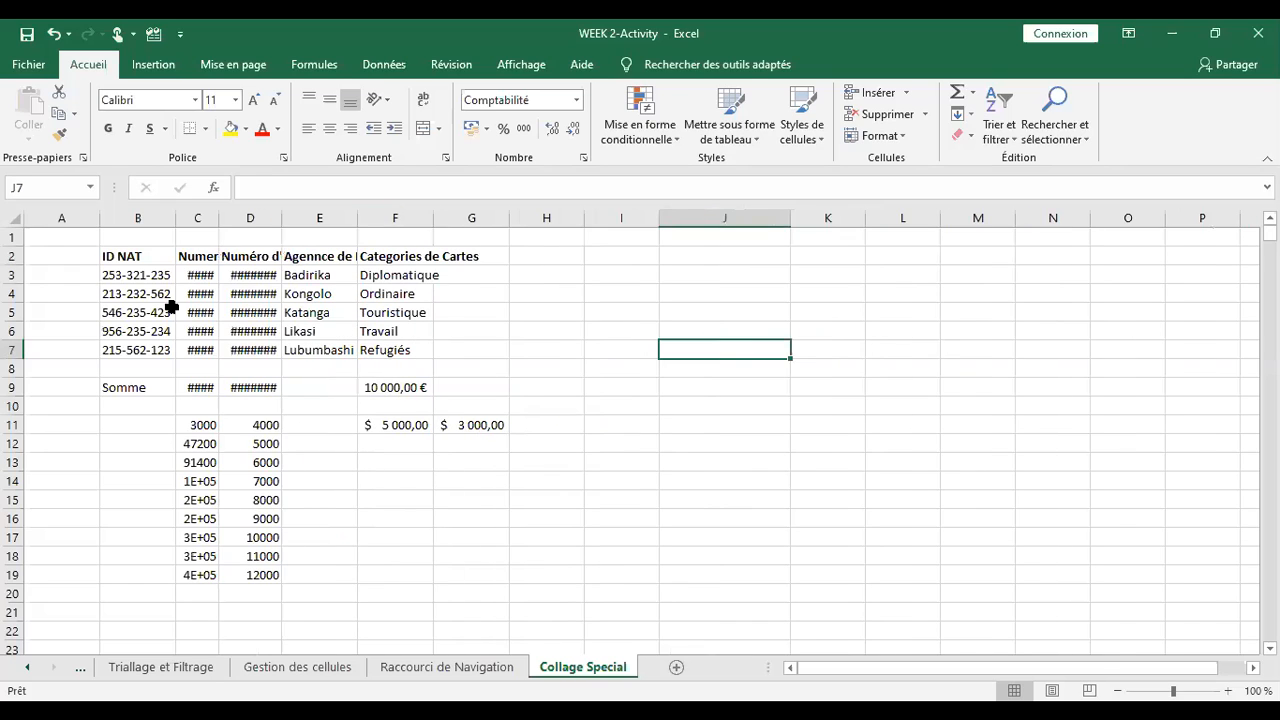
- Copy B2:G9 and paste only its values (Valeurs) at I2 with Collage spécial
{"action": "left_click_drag", "start_coordinate": [138, 257], "coordinate": [491, 394]}
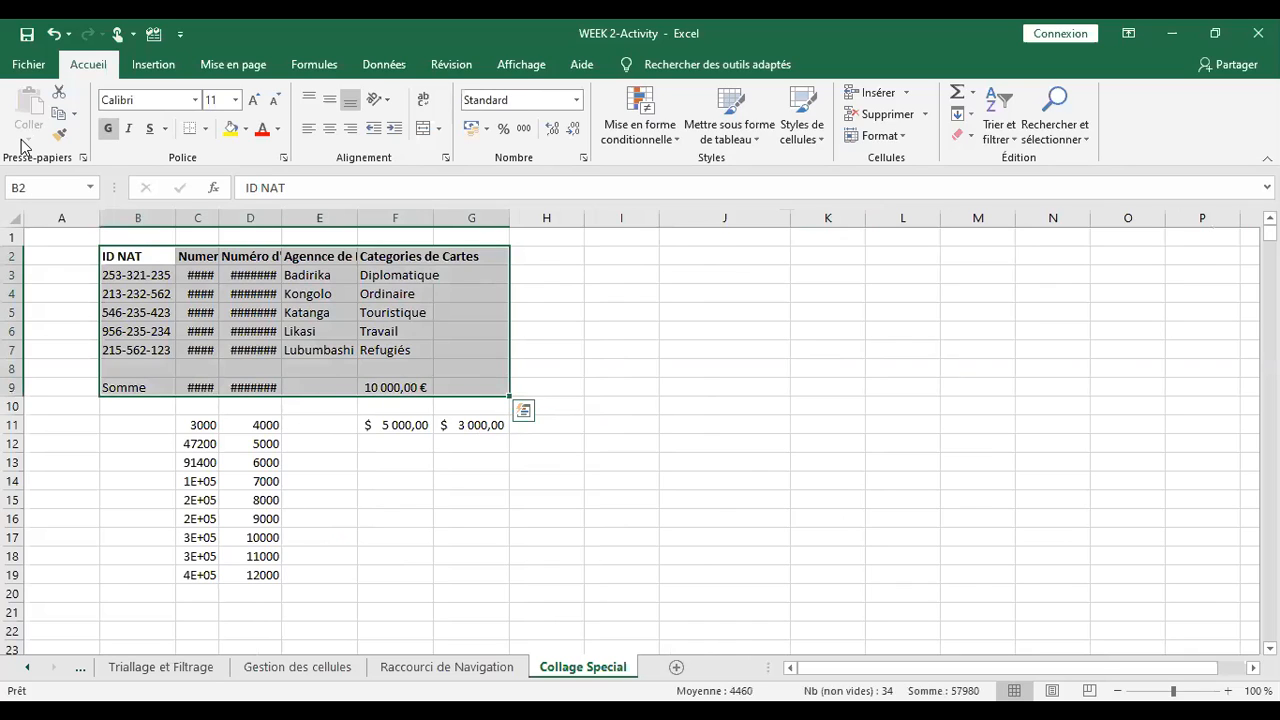
{"action": "key", "text": "ctrl+c"}
{"action": "left_click", "coordinate": [621, 256]}
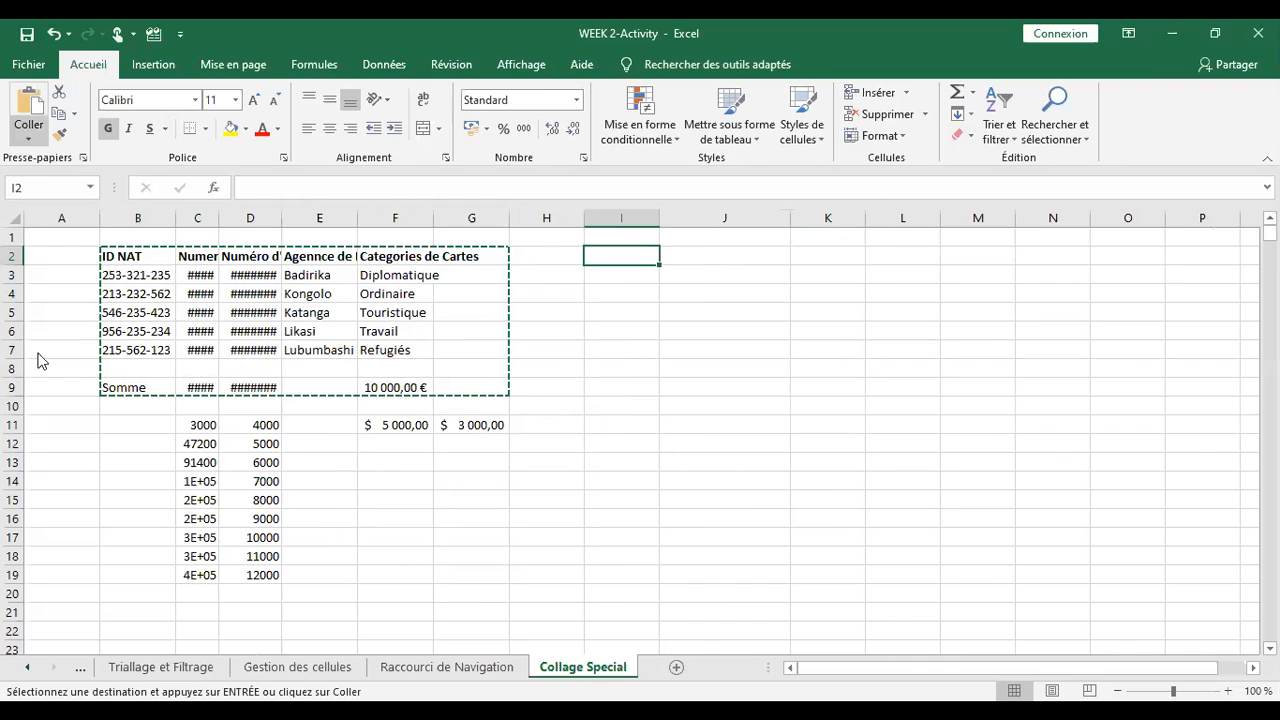
{"action": "key", "text": "alt+h"}
{"action": "key", "text": "v"}
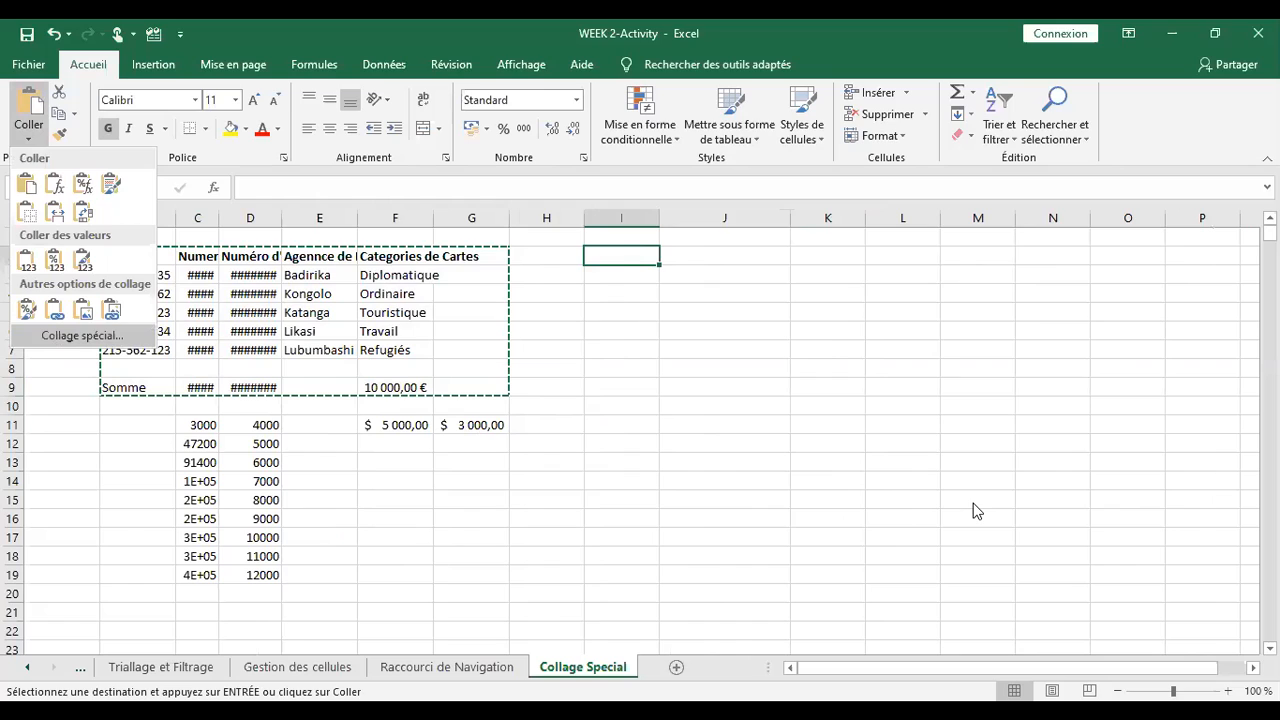
{"action": "key", "text": "s"}
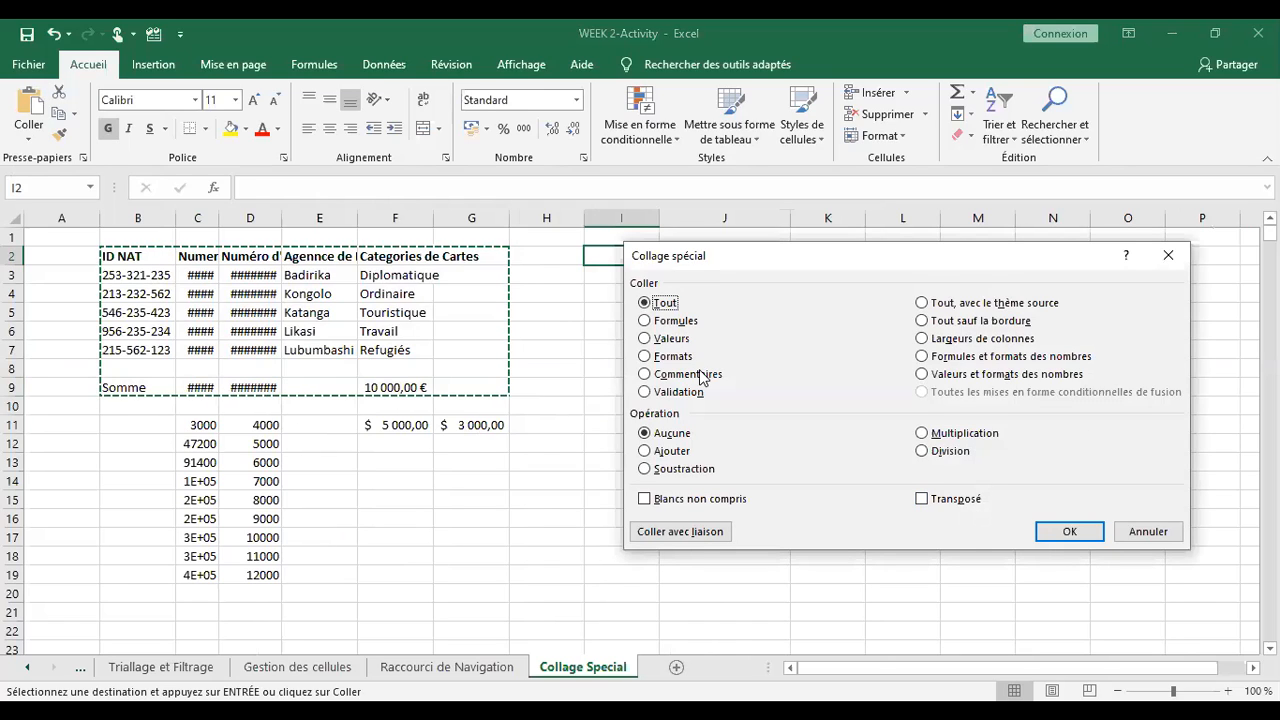
{"action": "left_click", "coordinate": [646, 339]}
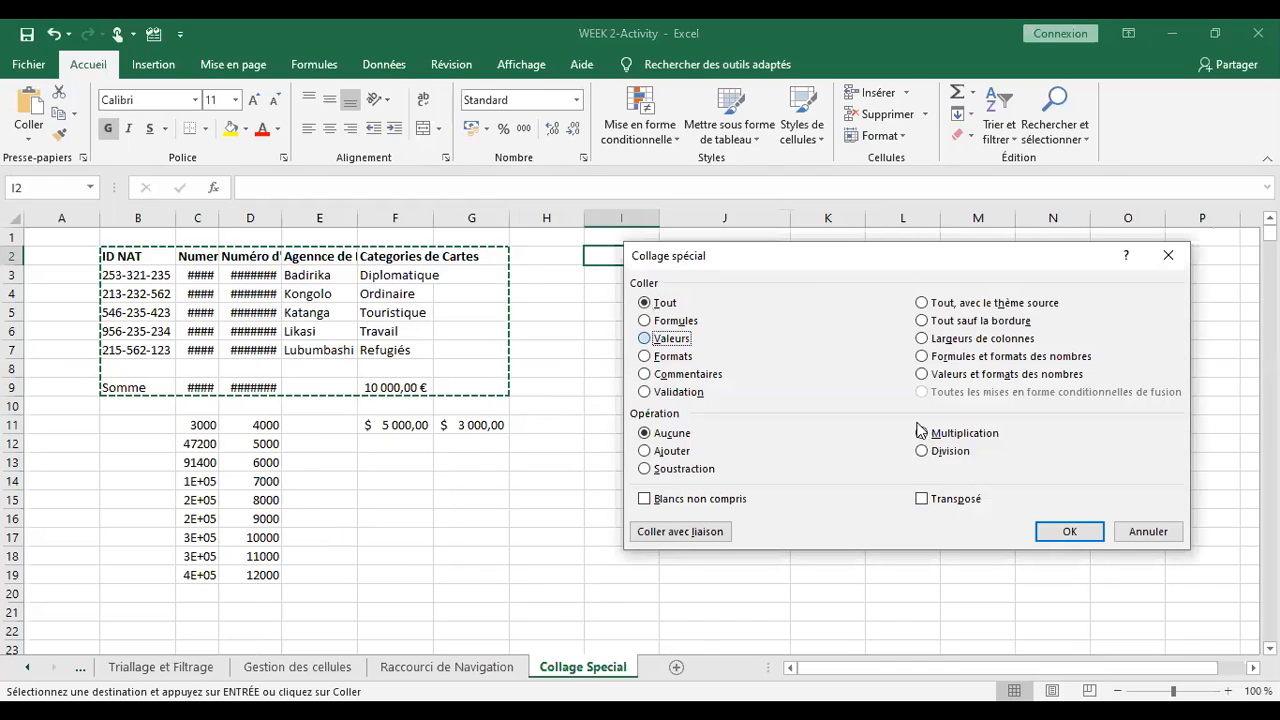
{"action": "left_click", "coordinate": [1068, 535]}
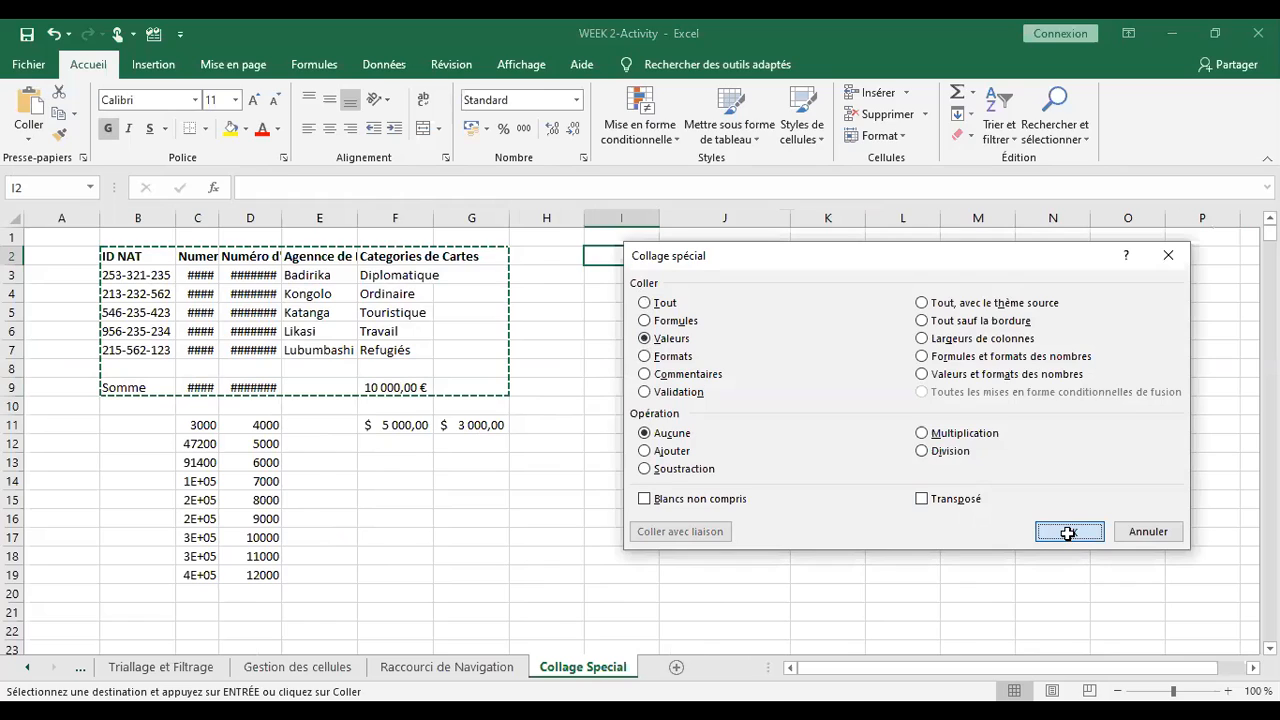
{"action": "left_click", "coordinate": [1068, 534]}
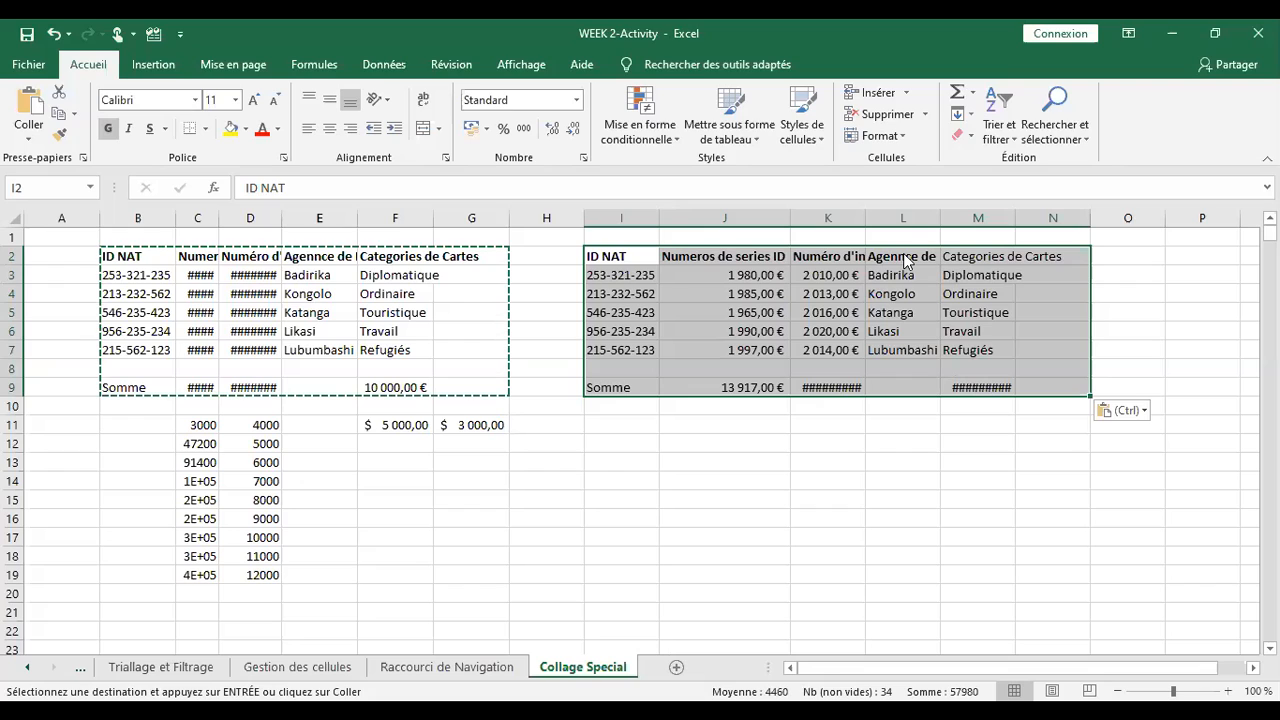
- Apply the source table's column widths (Largeurs de colonnes) to the pasted range I2:N9 with Collage spécial
{"action": "key", "text": "alt+h"}
{"action": "key", "text": "v"}
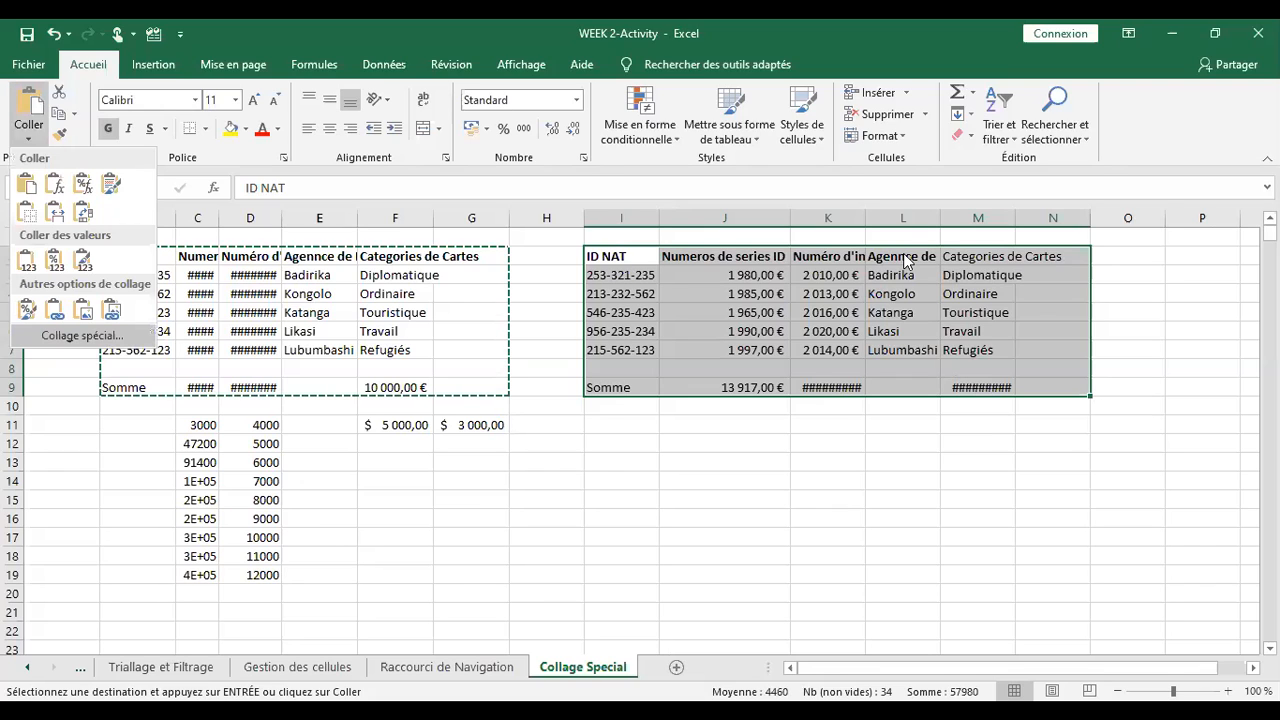
{"action": "key", "text": "s"}
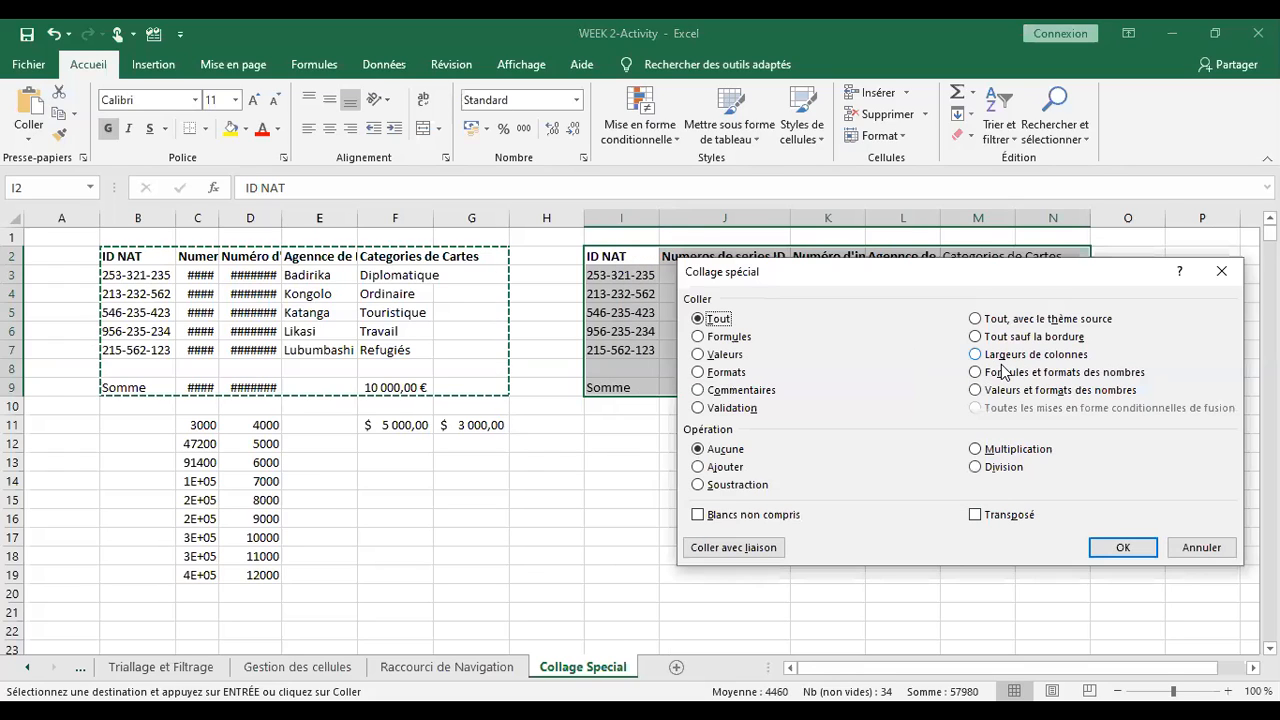
{"action": "left_click", "coordinate": [990, 358]}
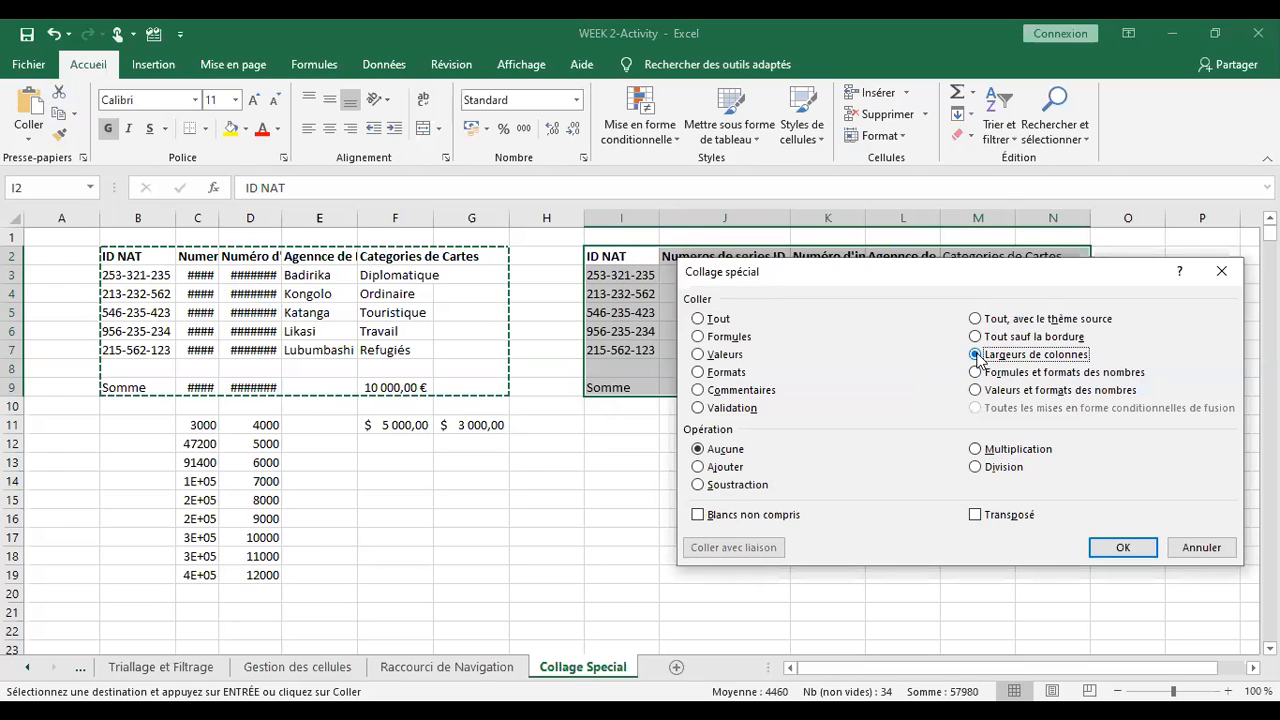
{"action": "left_click", "coordinate": [1128, 547]}
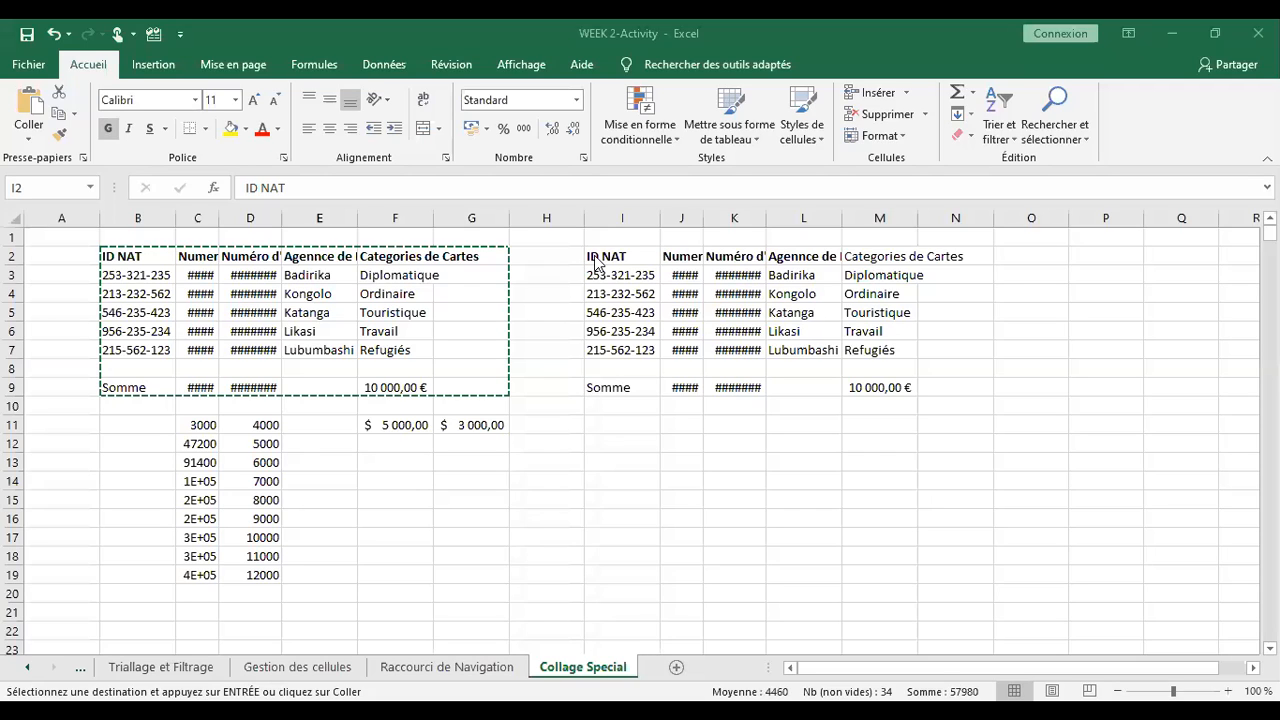
- Clear the contents of the pasted table in I2:N9
{"action": "key", "text": "ctrl+v"}
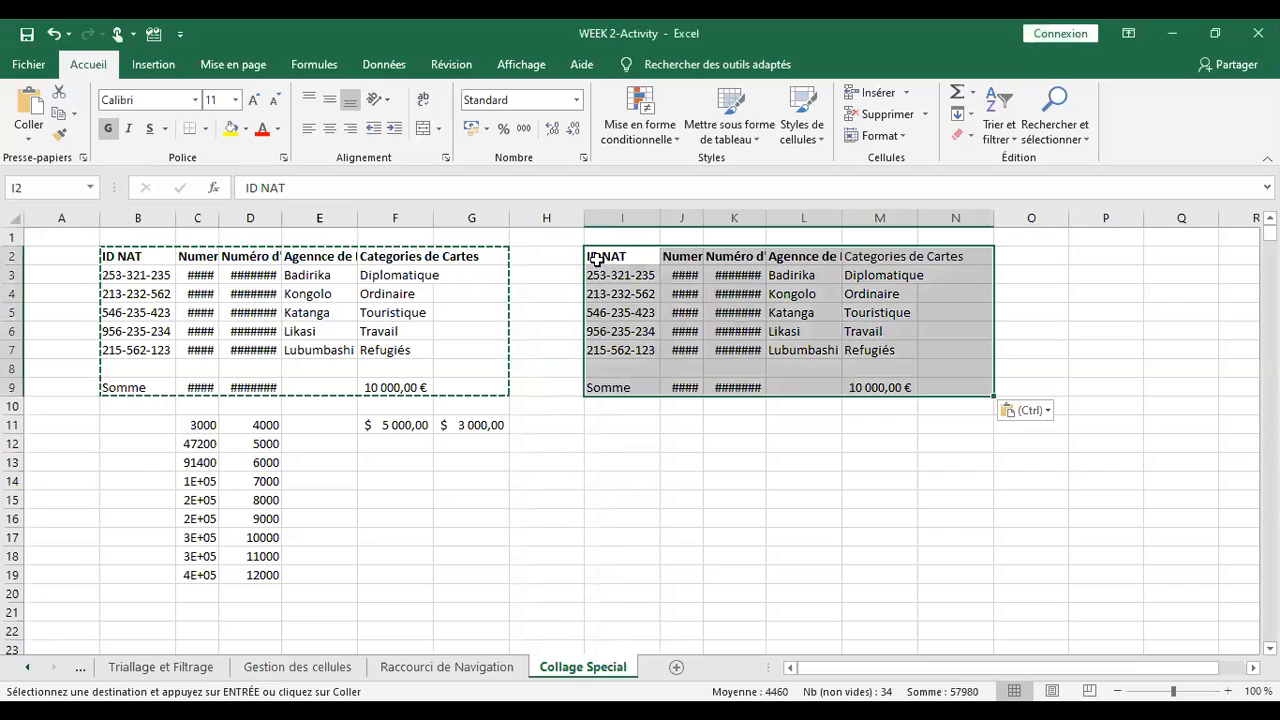
{"action": "key", "text": "Delete"}
- Copy the table in B2:F9 and paste its values transposed (Valeurs, Transposé) at I2 with Collage spécial
{"action": "left_click", "coordinate": [106, 256]}
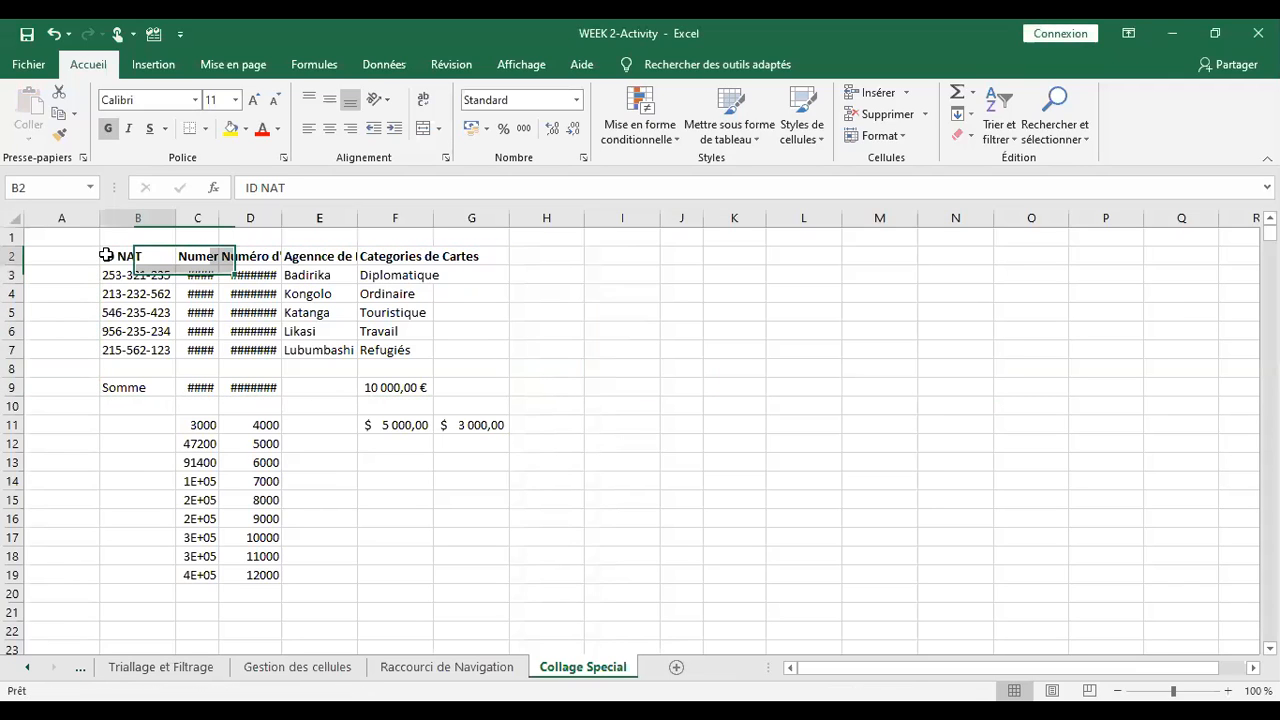
{"action": "key", "text": "ctrl+a"}
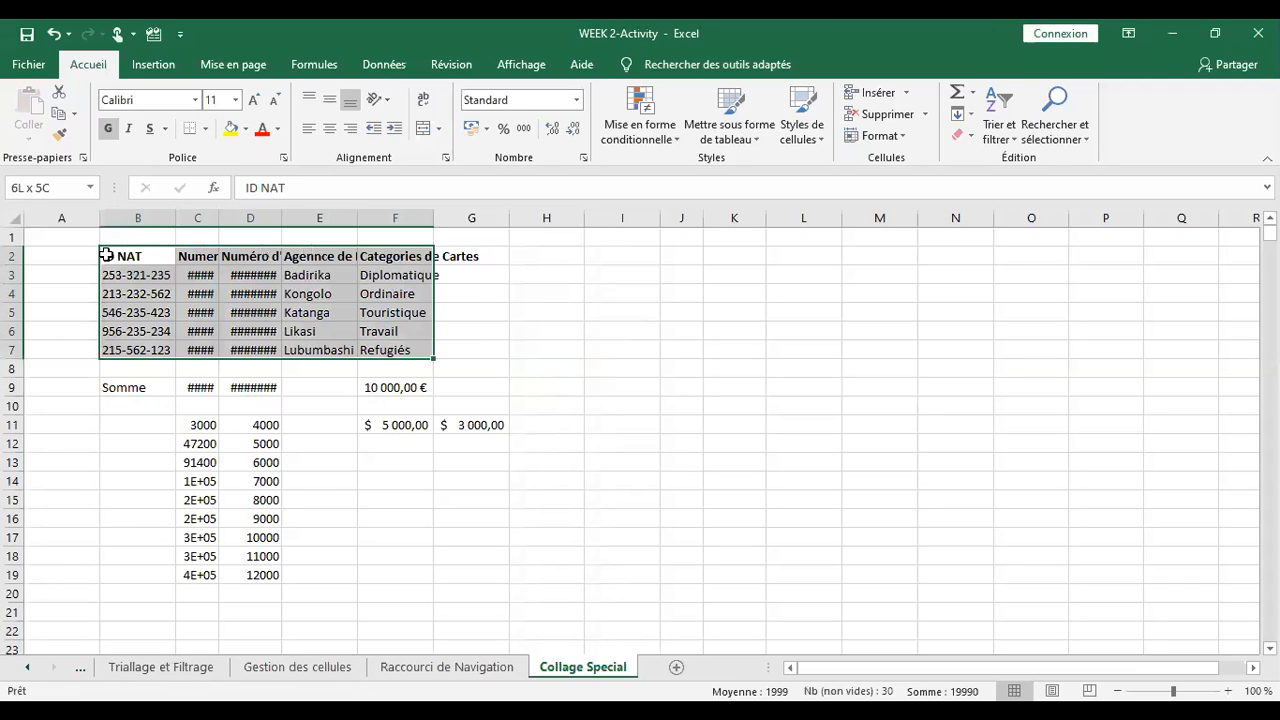
{"action": "key", "text": "shift+Down"}
{"action": "key", "text": "shift+Down"}
{"action": "key", "text": "ctrl+c"}
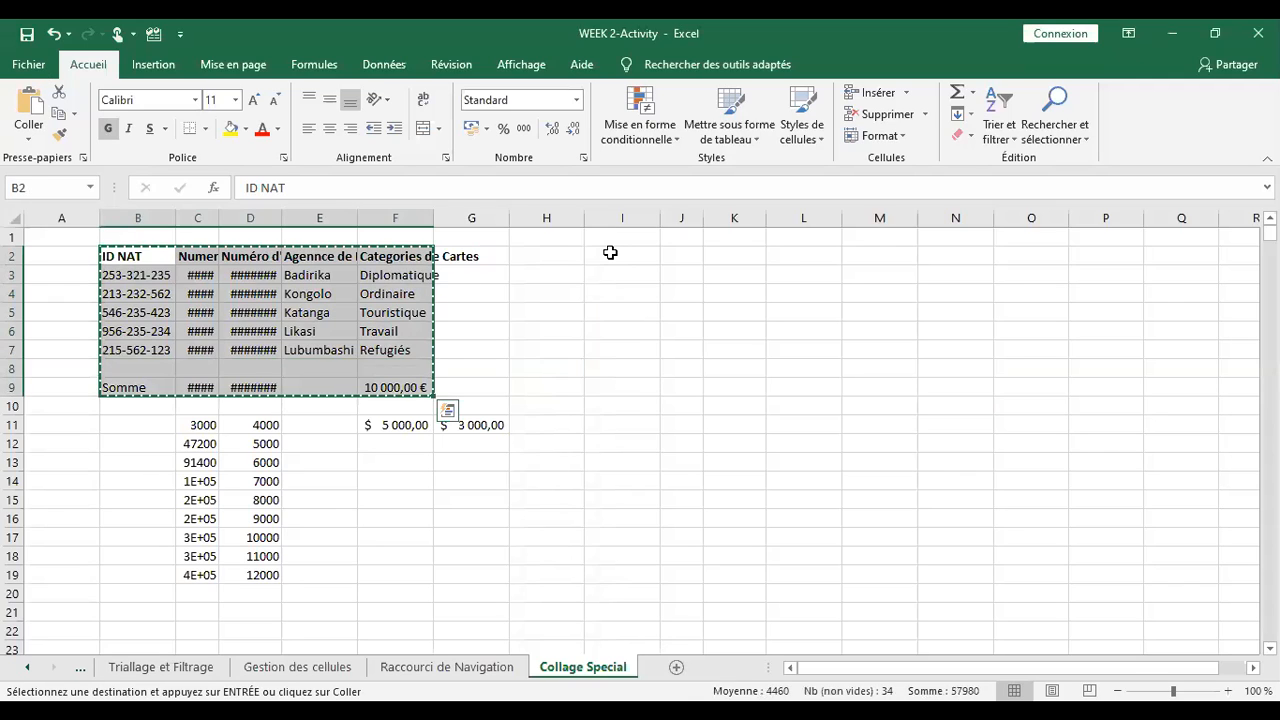
{"action": "left_click", "coordinate": [610, 253]}
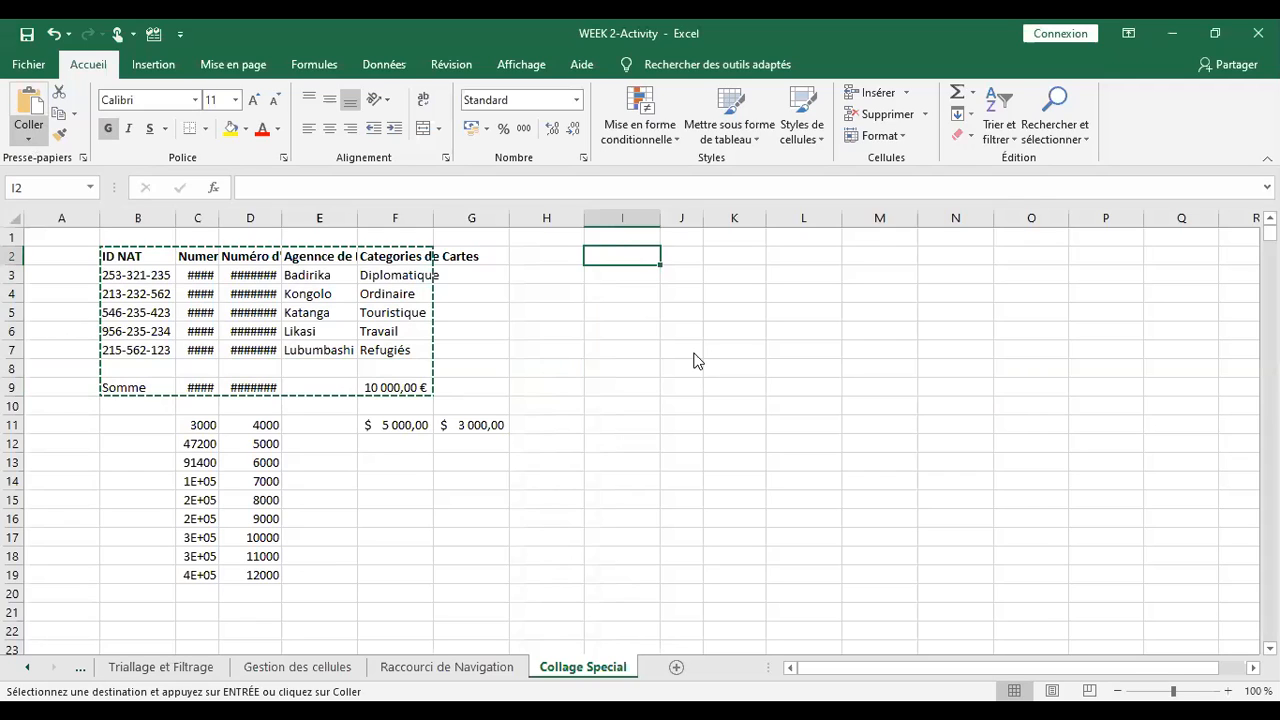
{"action": "key", "text": "ctrl+alt+v"}
{"action": "key", "text": "v"}
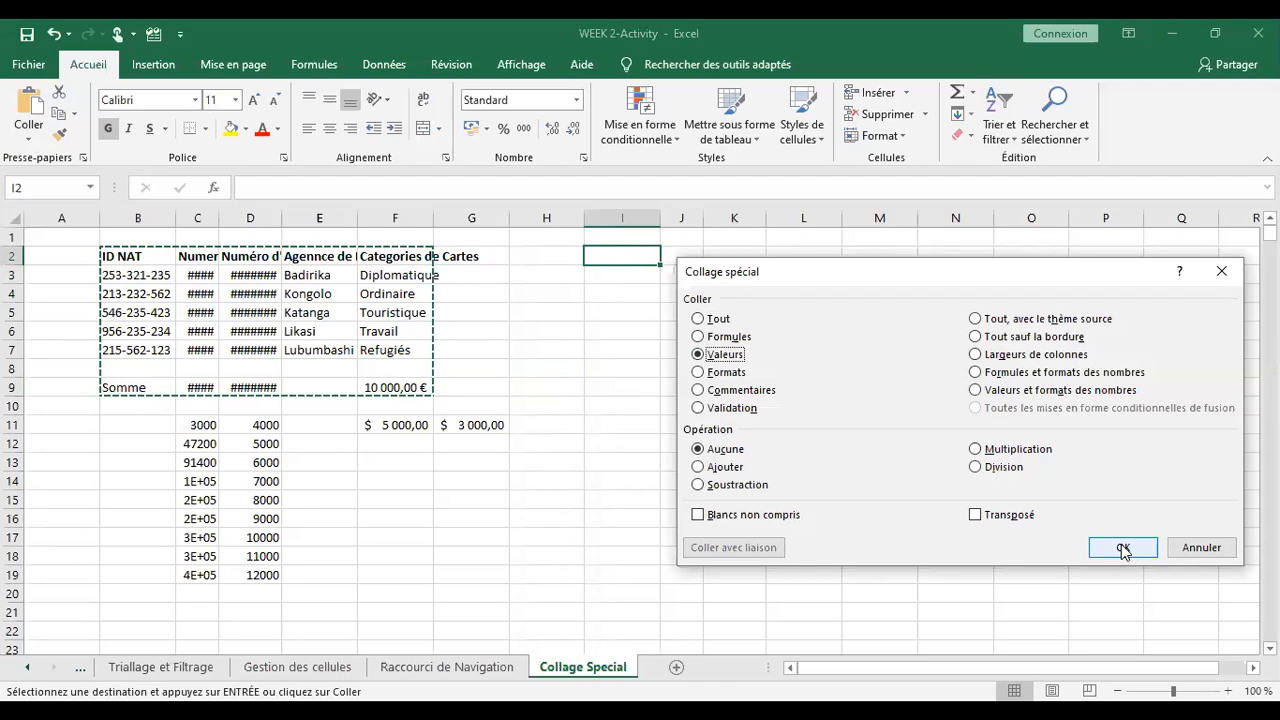
{"action": "left_click", "coordinate": [976, 515]}
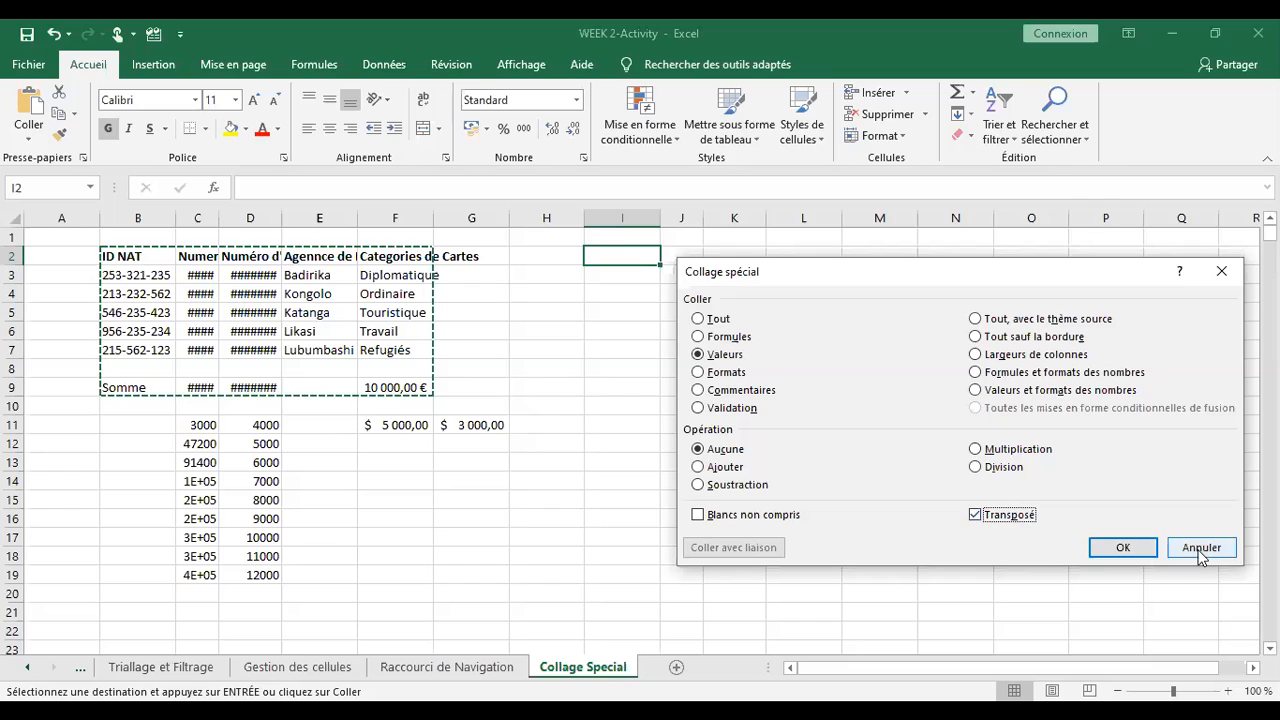
{"action": "left_click", "coordinate": [1123, 547]}
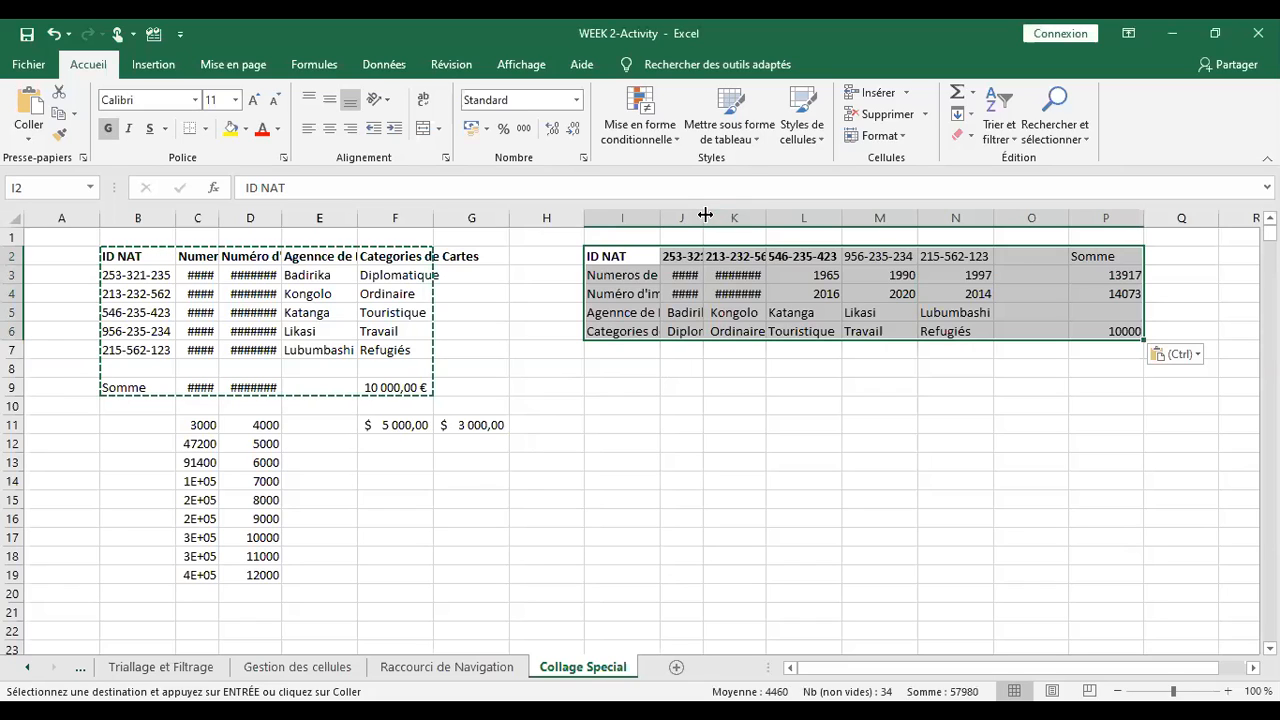
- Widen column J to fit its contents and narrow column K slightly
{"action": "left_click_drag", "start_coordinate": [703, 220], "coordinate": [758, 220]}
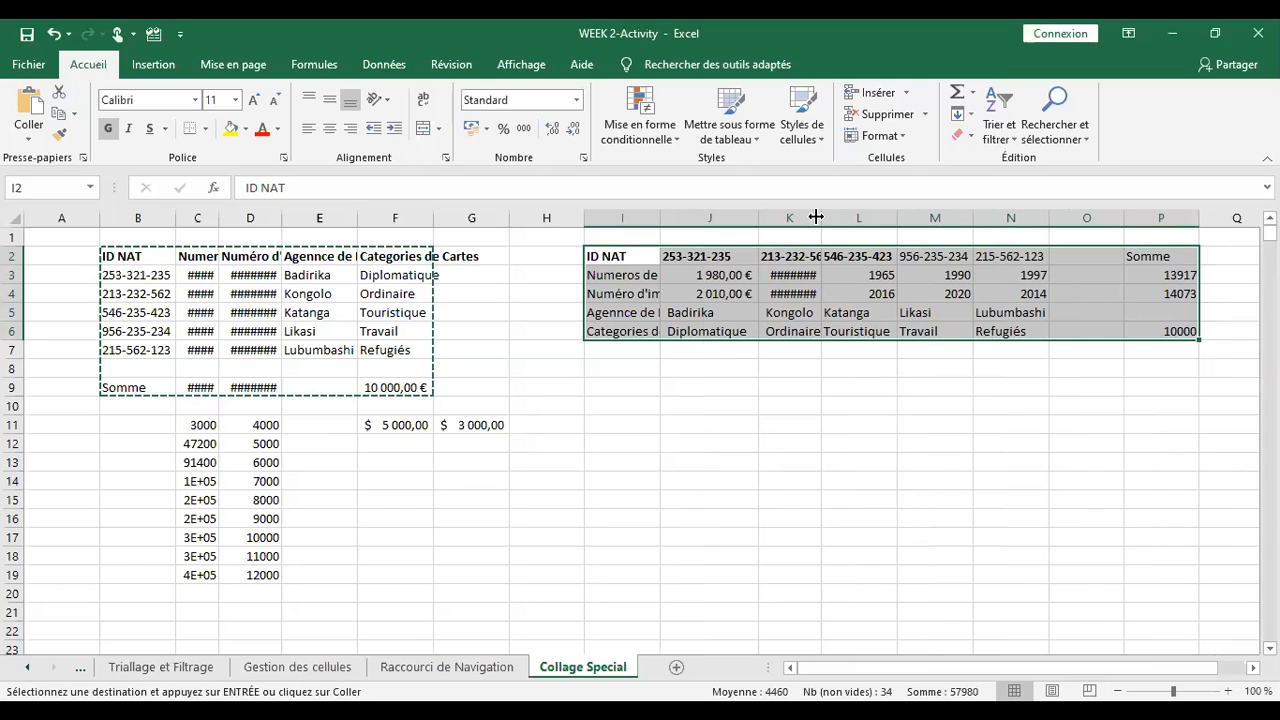
{"action": "left_click_drag", "start_coordinate": [816, 217], "coordinate": [814, 217]}
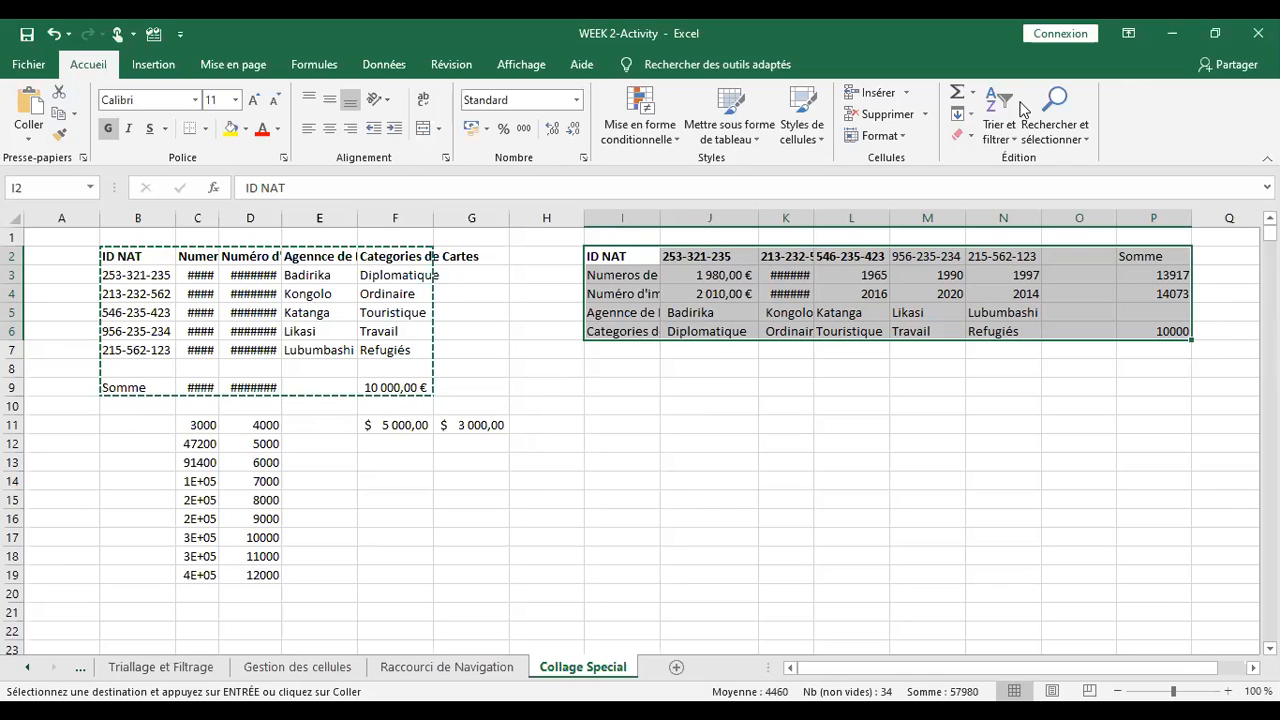
- Fill the first data row of the source table, B3:F3, with standard yellow
{"action": "key", "text": "ctrl+z"}
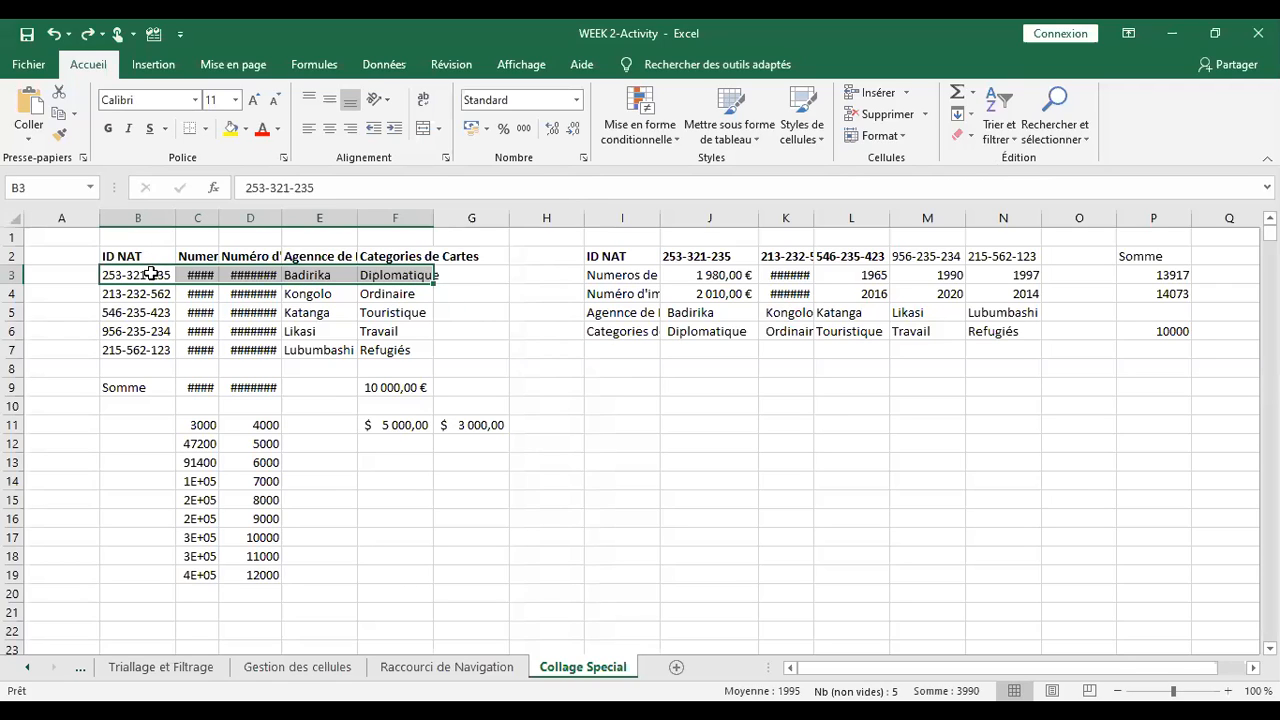
{"action": "left_click", "coordinate": [247, 135]}
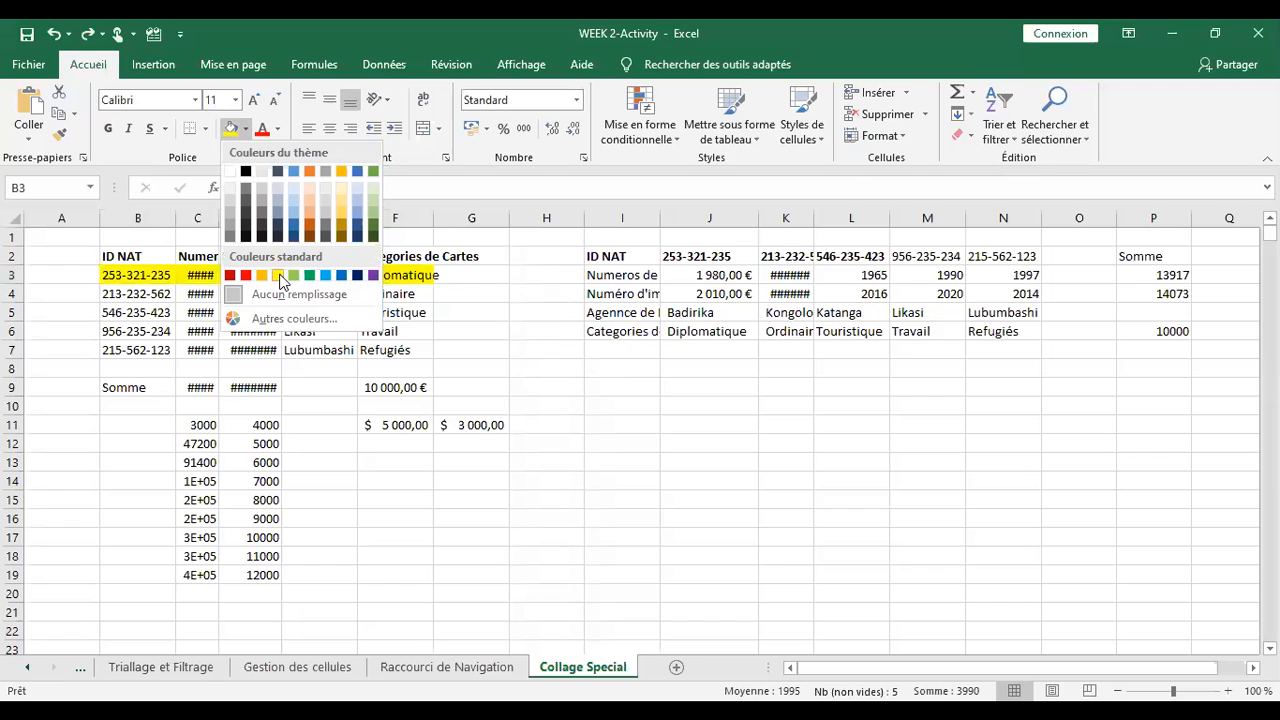
{"action": "left_click", "coordinate": [279, 276]}
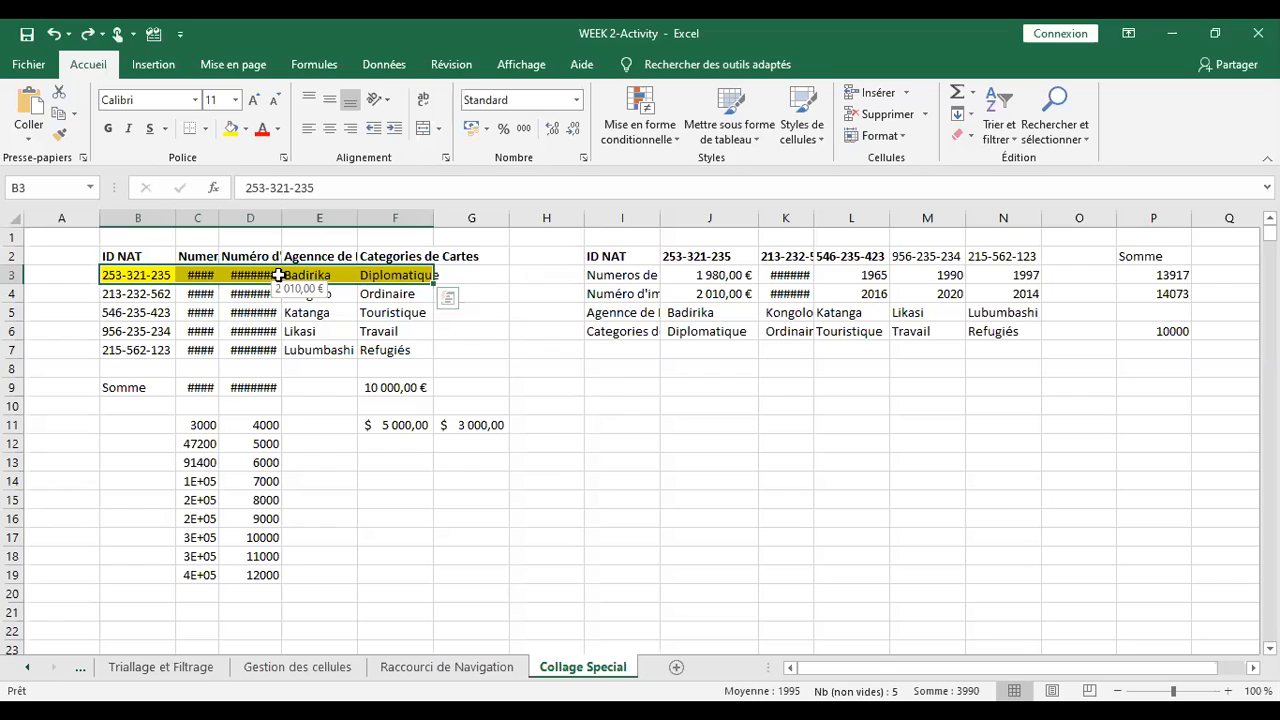
- Repeat the yellow fill on the table rows B5:F5 and B7:F7
{"action": "key", "text": "Down"}
{"action": "key", "text": "Down"}
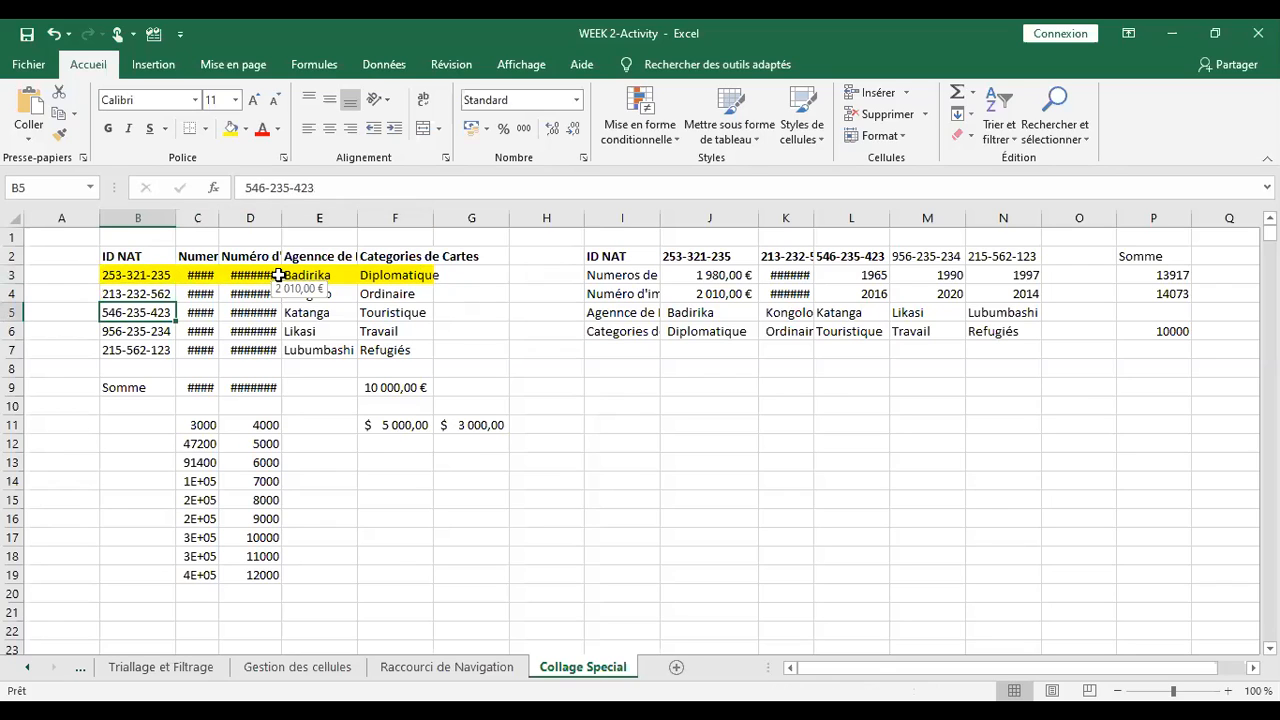
{"action": "key", "text": "ctrl+shift+Right"}
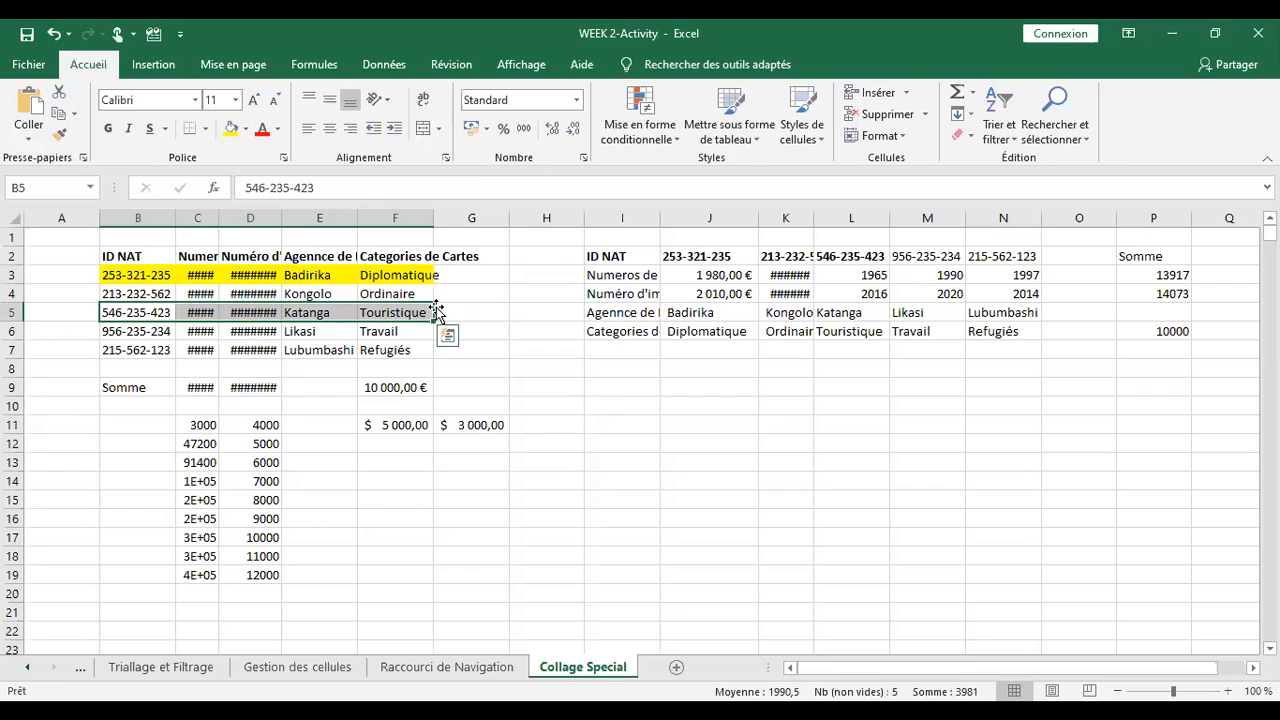
{"action": "key", "text": "F4"}
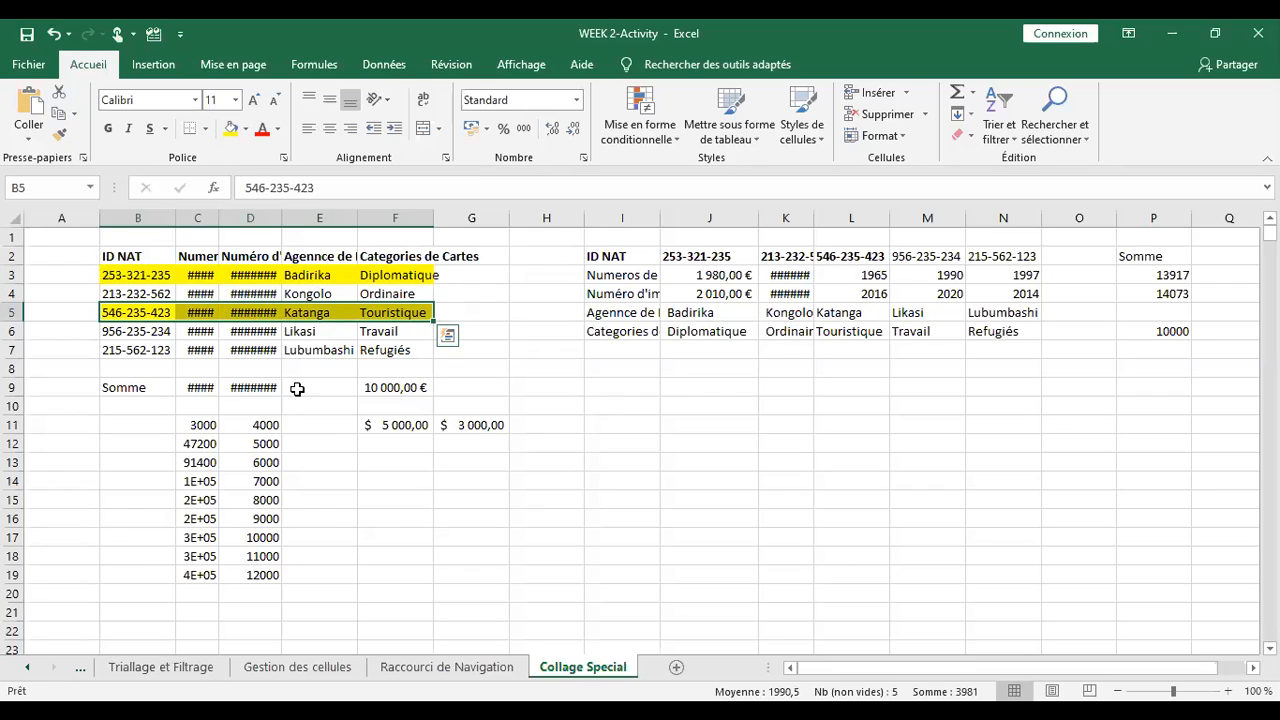
{"action": "left_click", "coordinate": [120, 350]}
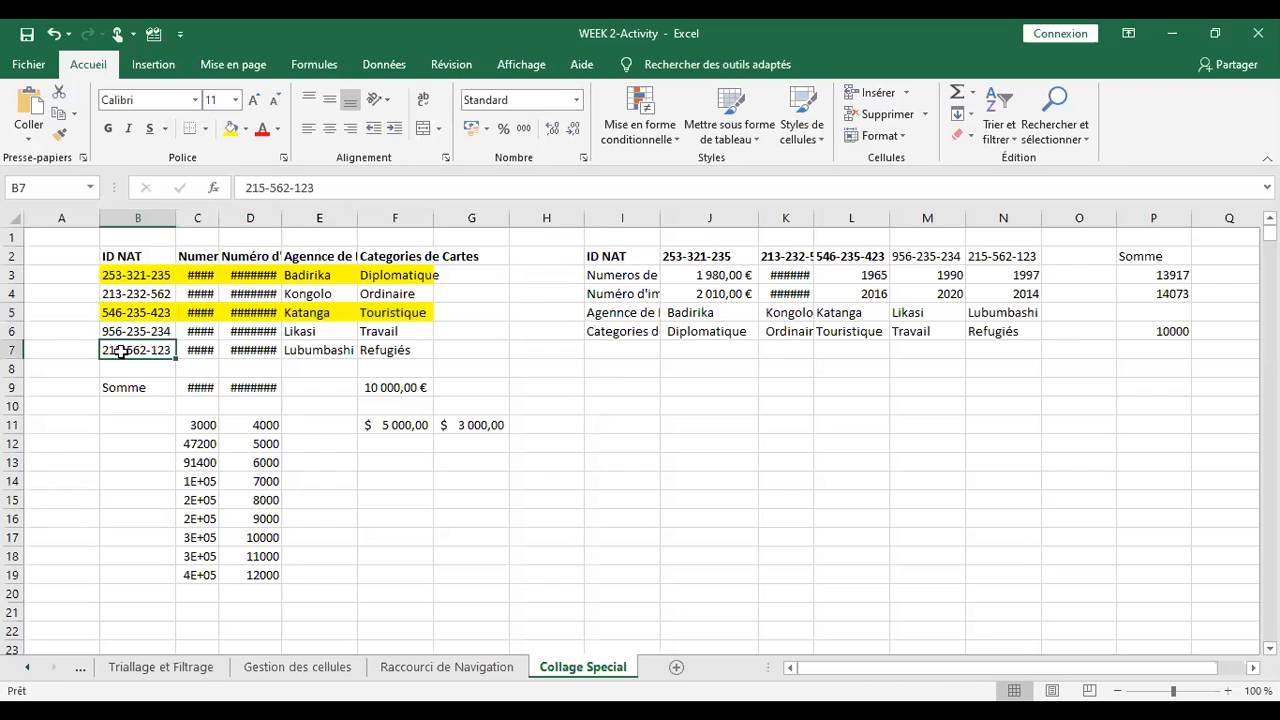
{"action": "key", "text": "ctrl+shift+Right"}
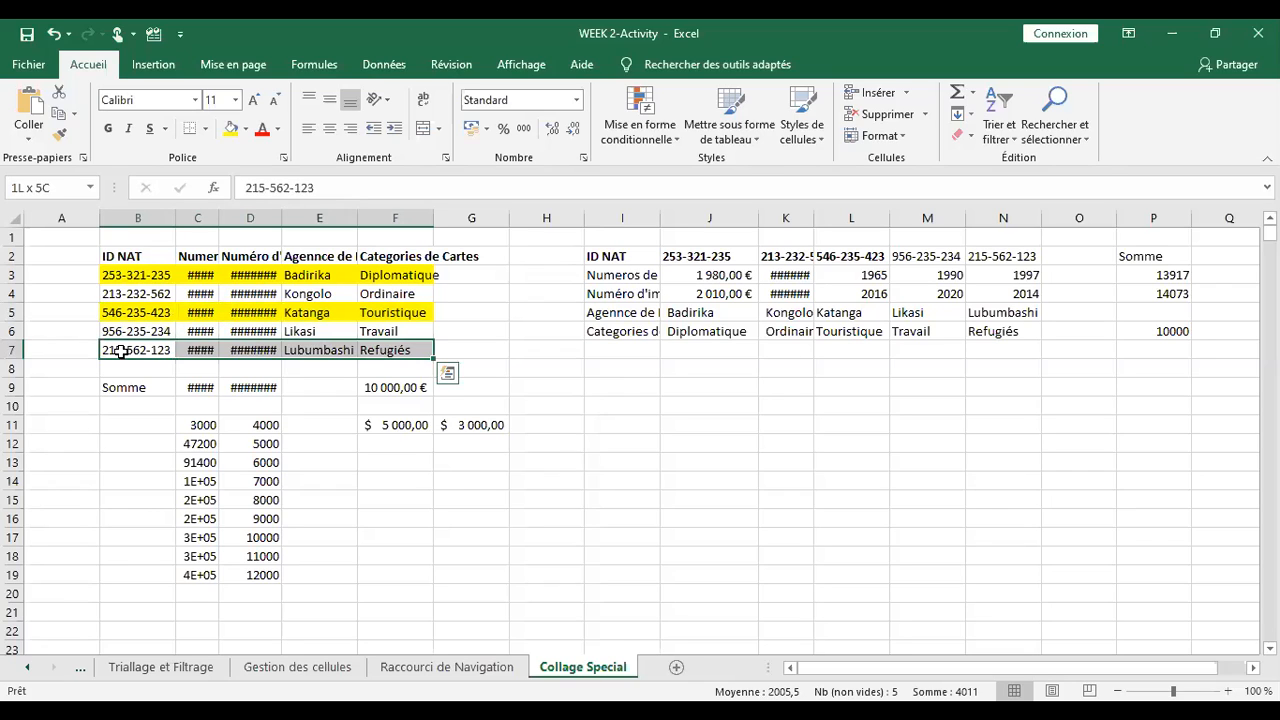
{"action": "key", "text": "F4"}
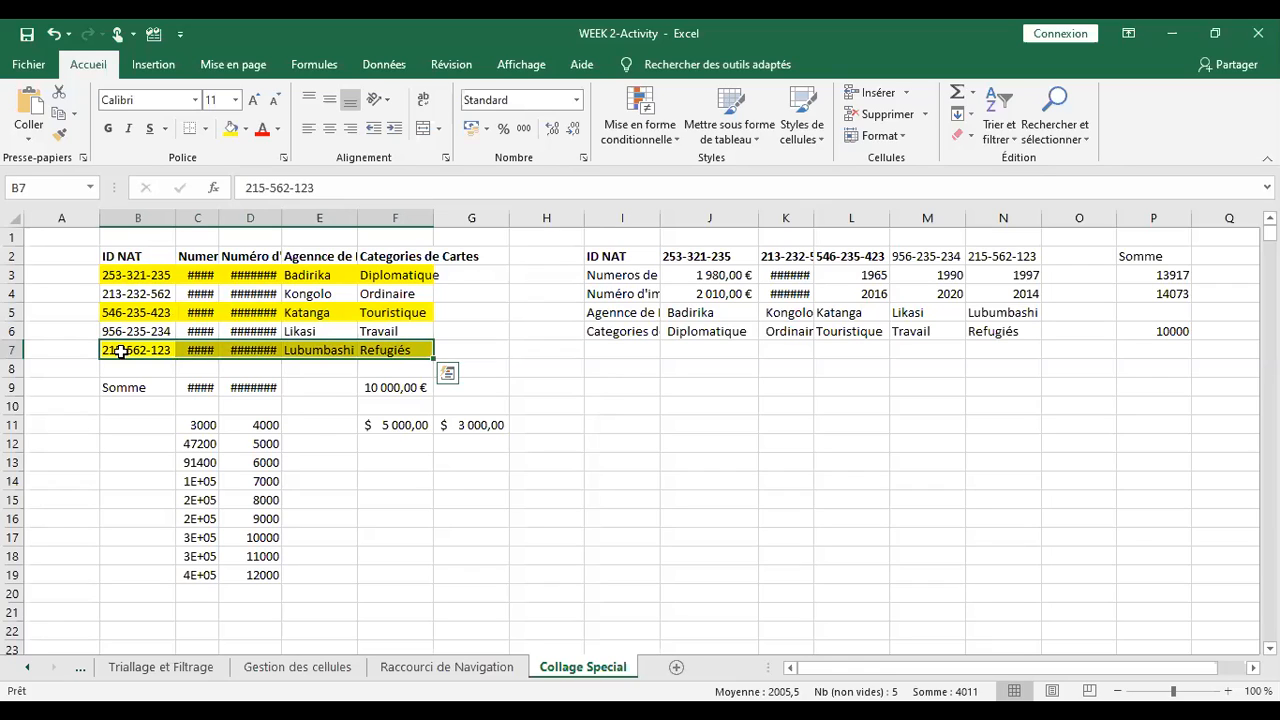
- Repeat the yellow fill on the empty cells B10 and B11
{"action": "key", "text": "Down"}
{"action": "key", "text": "Down"}
{"action": "key", "text": "Down"}
{"action": "key", "text": "F4"}
{"action": "key", "text": "Down"}
{"action": "key", "text": "F4"}
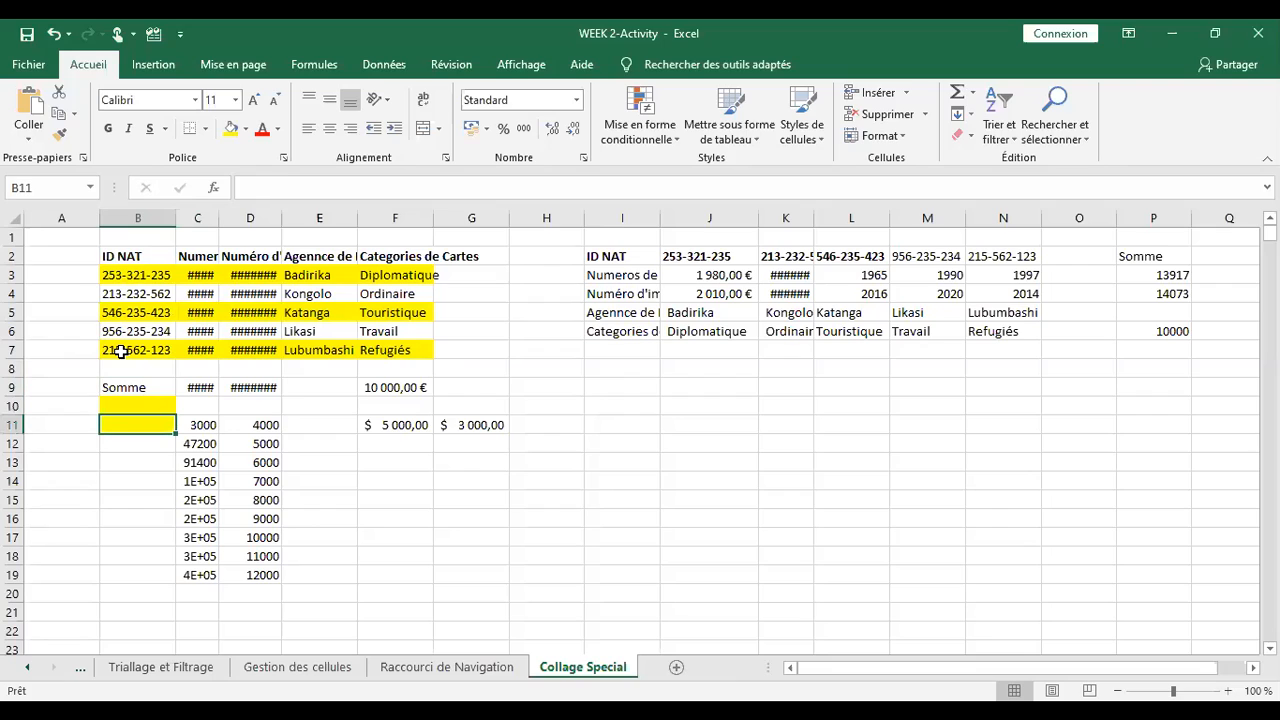
- Repeat the yellow fill on cells C14 and E14
{"action": "key", "text": "Left"}
{"action": "key", "text": "Down"}
{"action": "key", "text": "Down"}
{"action": "key", "text": "Down"}
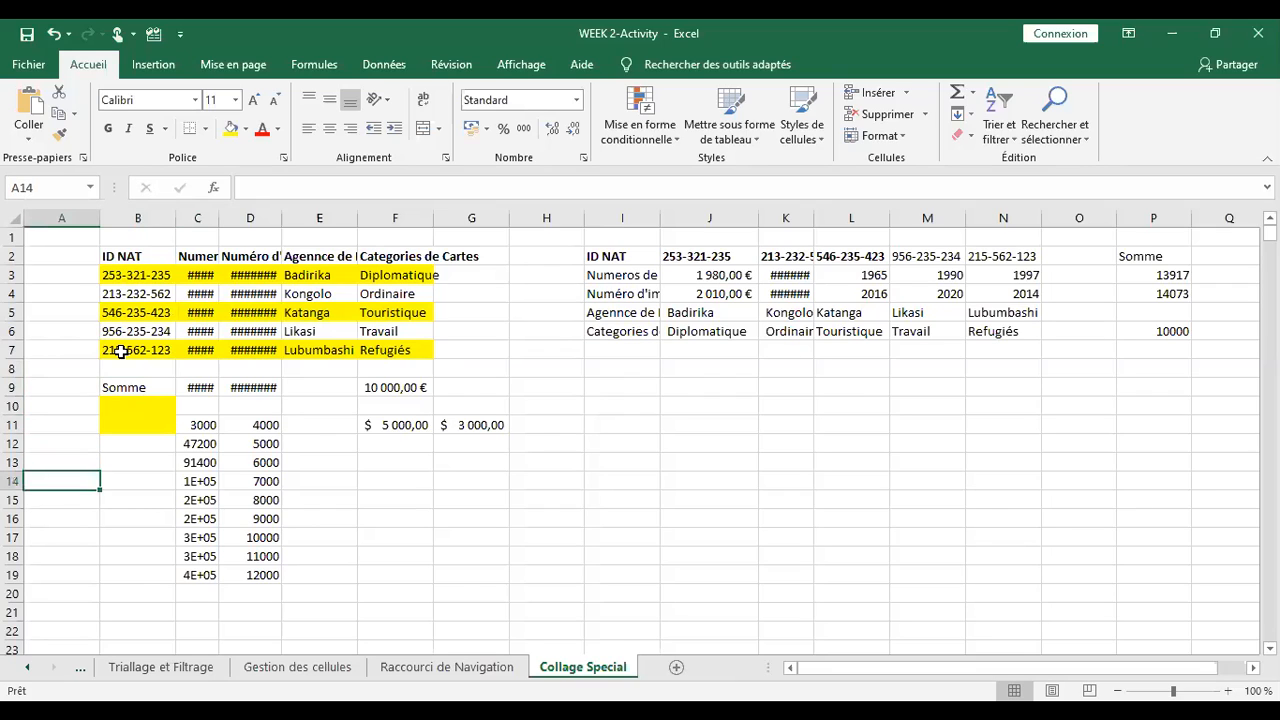
{"action": "key", "text": "Right"}
{"action": "key", "text": "Right"}
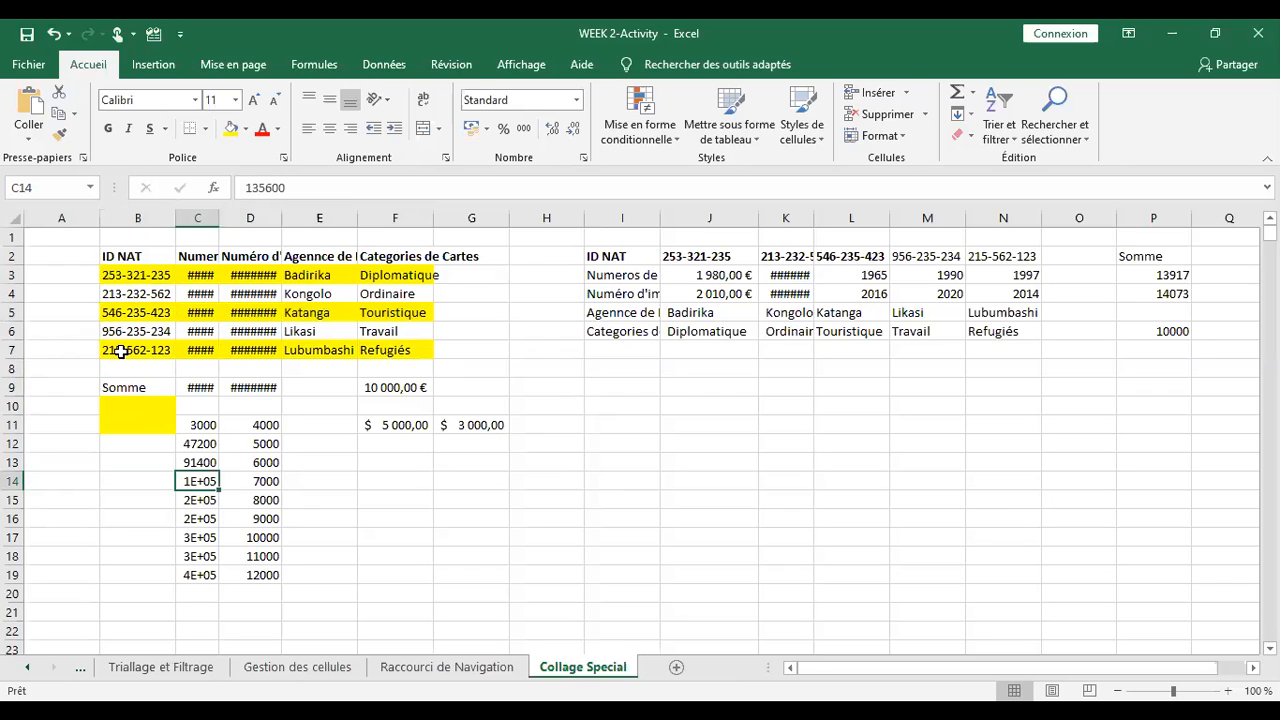
{"action": "key", "text": "F4"}
{"action": "key", "text": "Right"}
{"action": "key", "text": "Right"}
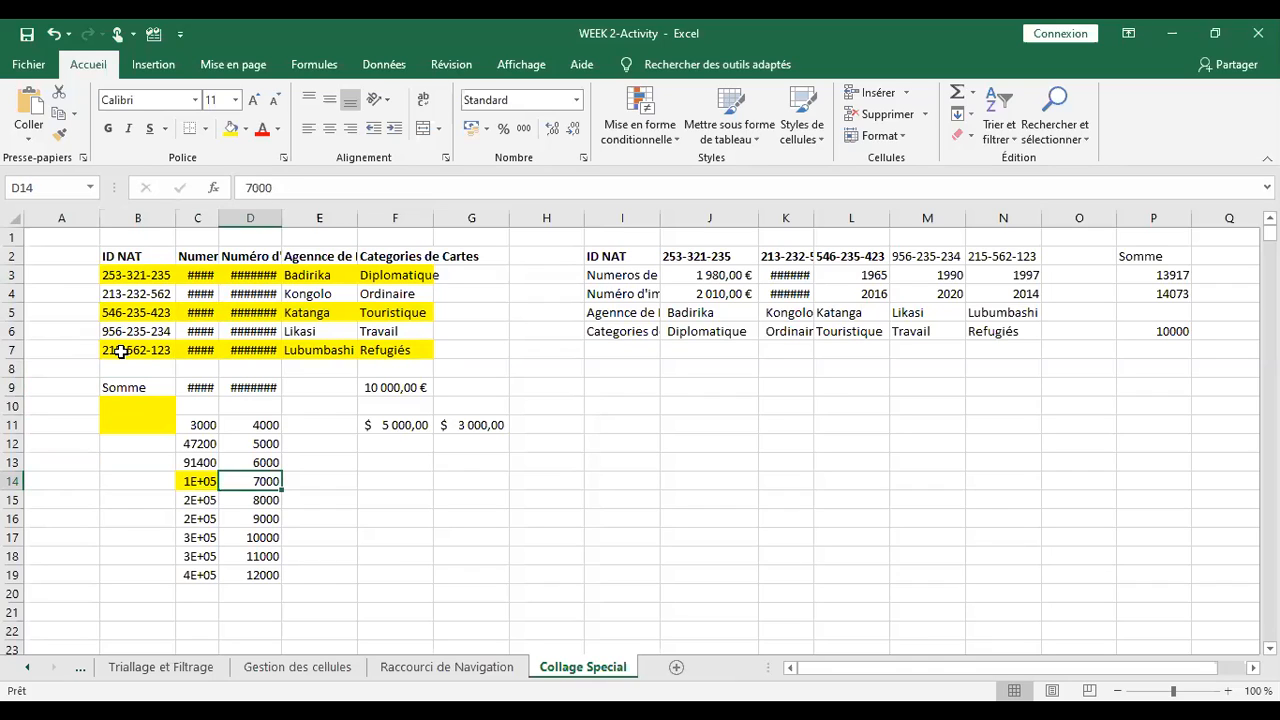
{"action": "key", "text": "F4"}
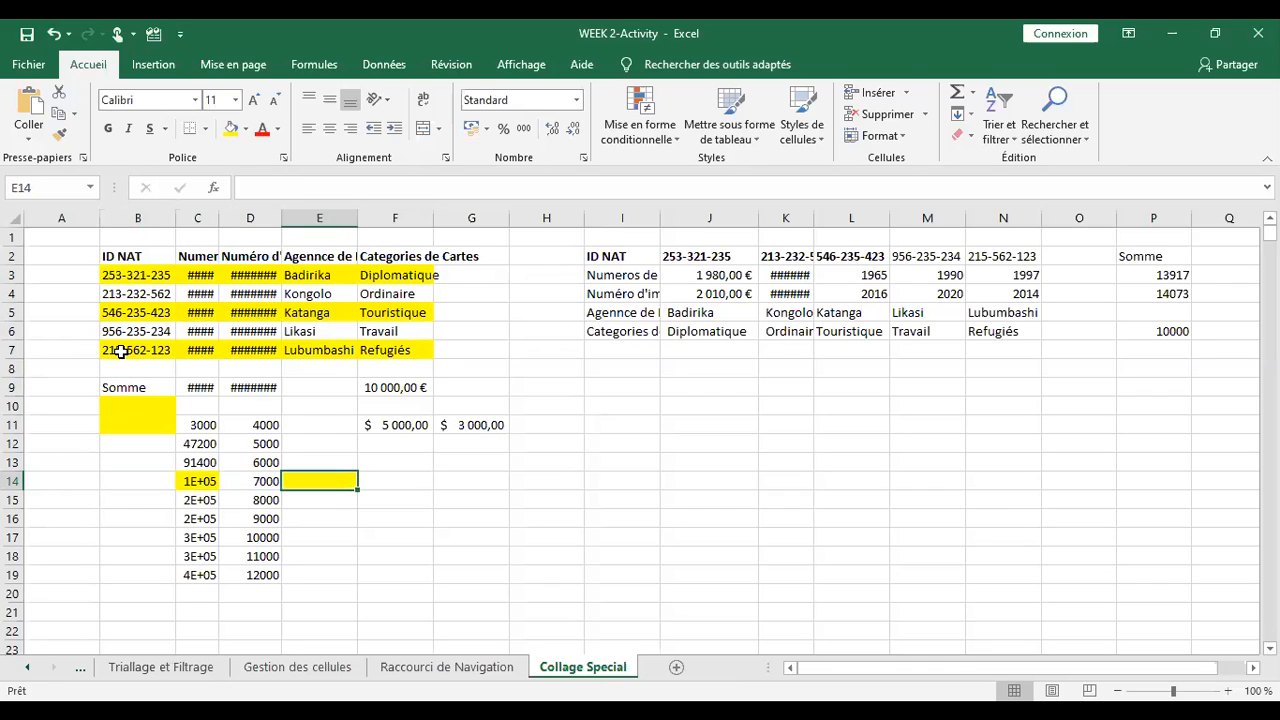